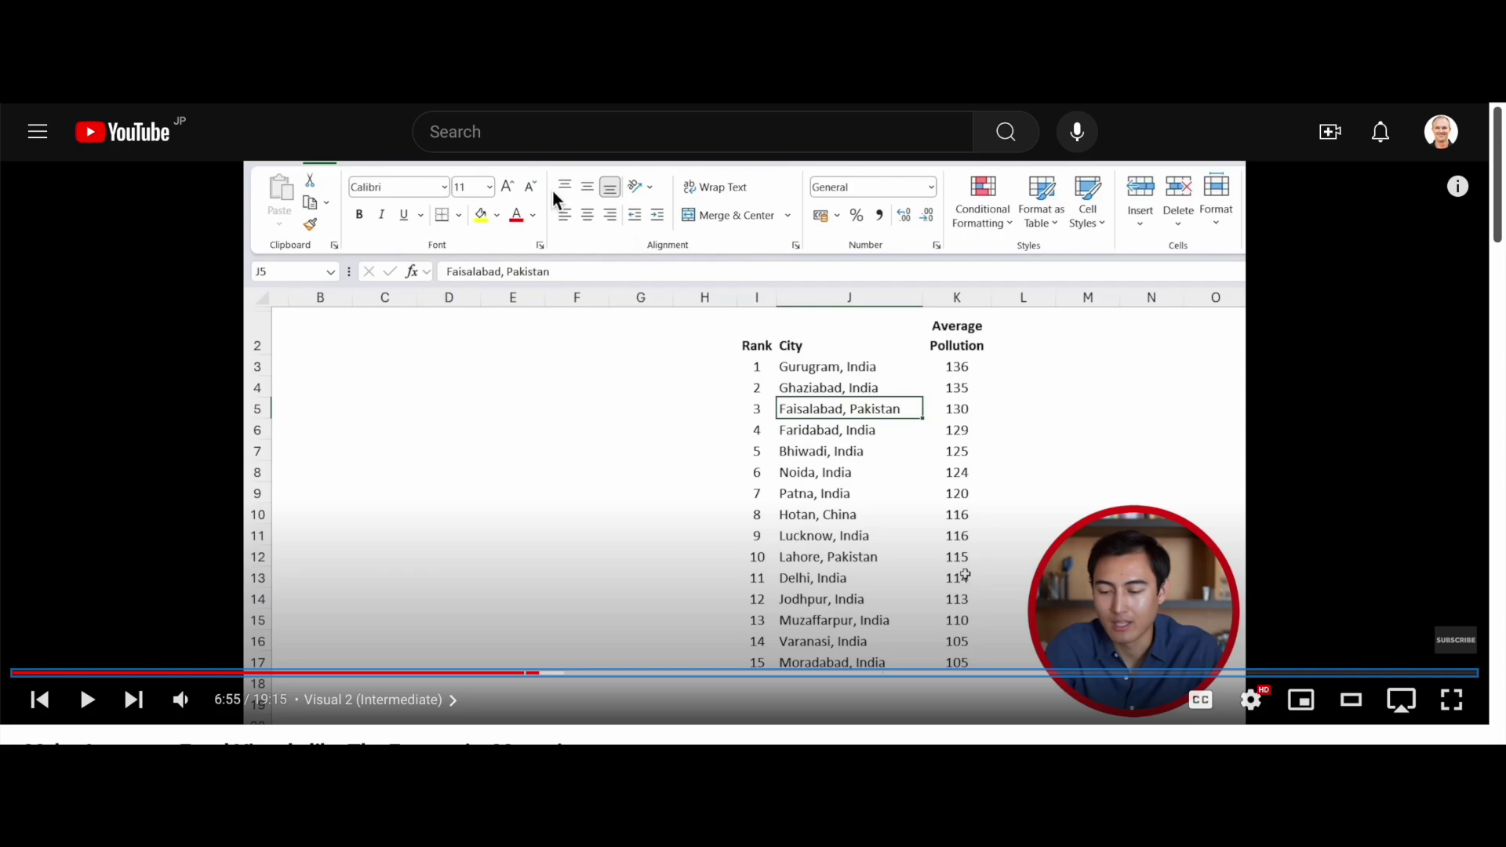
{"action": "scroll", "coordinate": [509, 314], "scroll_direction": "down", "scroll_amount": 2}
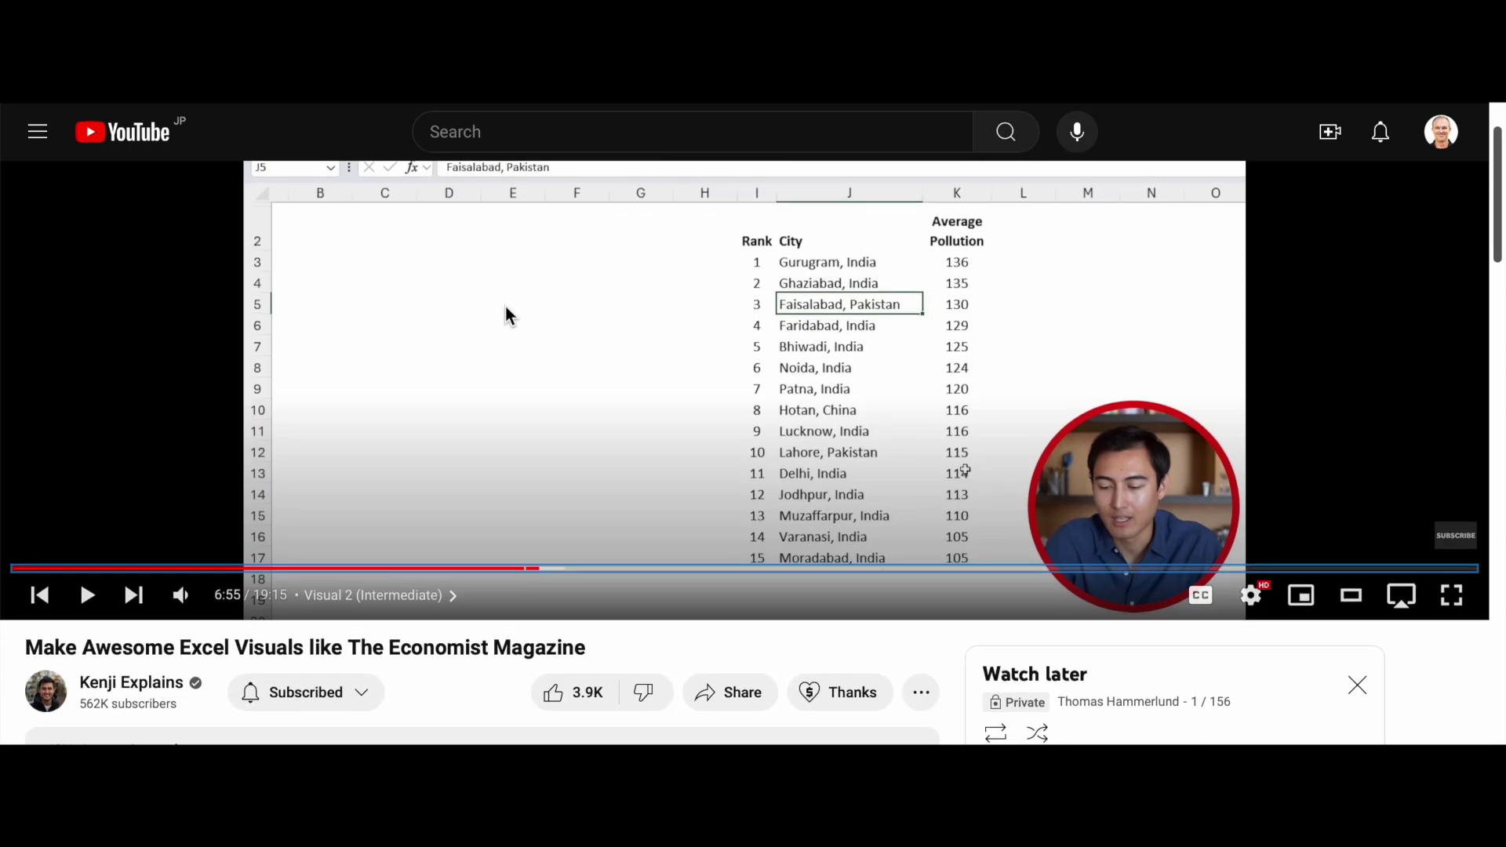
{"action": "scroll", "coordinate": [508, 314], "scroll_direction": "up", "scroll_amount": 2}
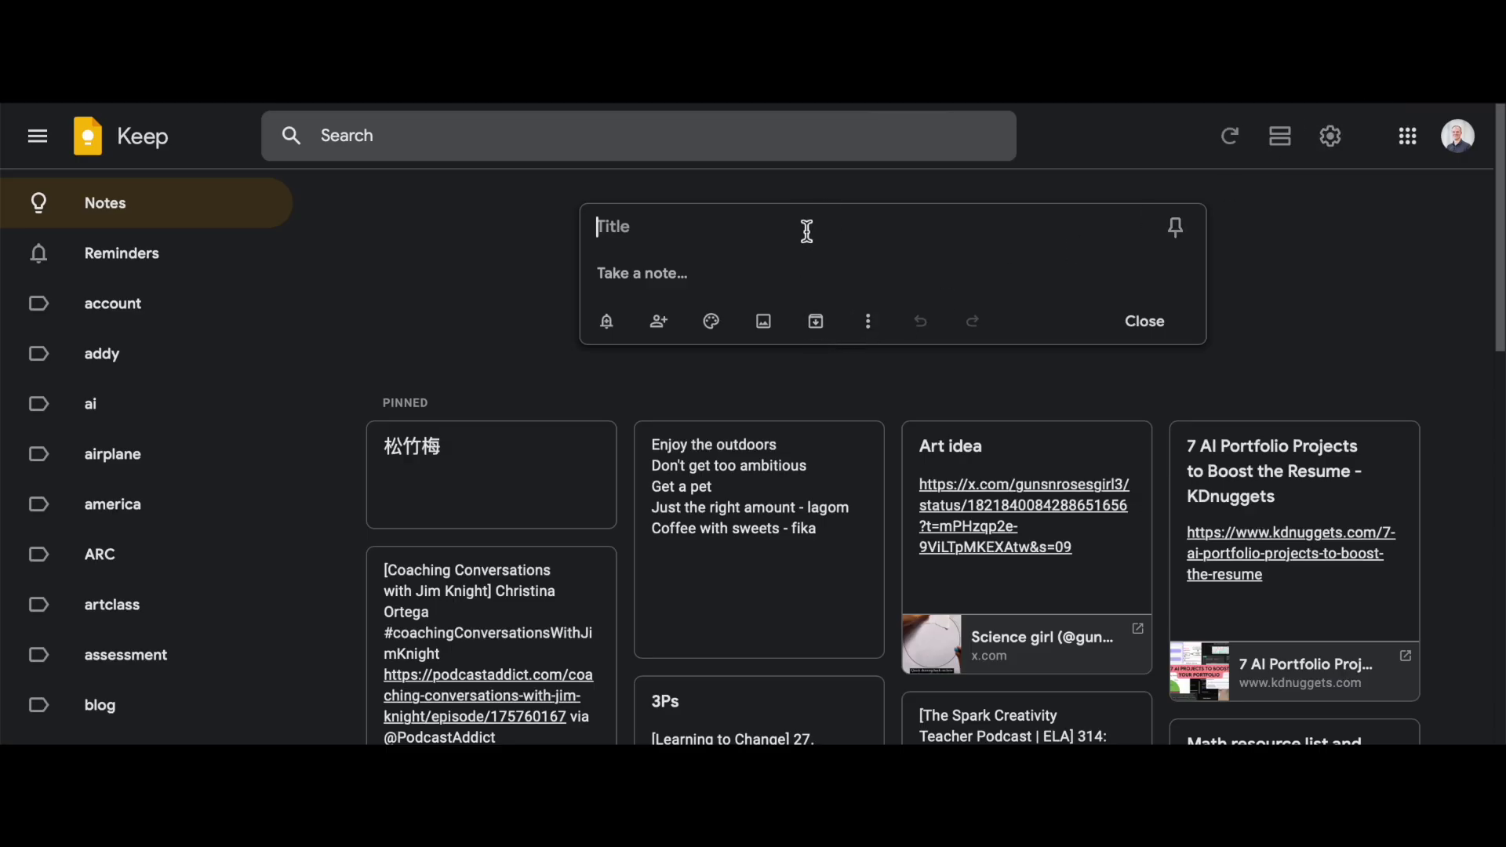
- Paste the screenshot of the full city pollution table into the new note and grab the image's text
{"action": "key", "text": "ctrl+v"}
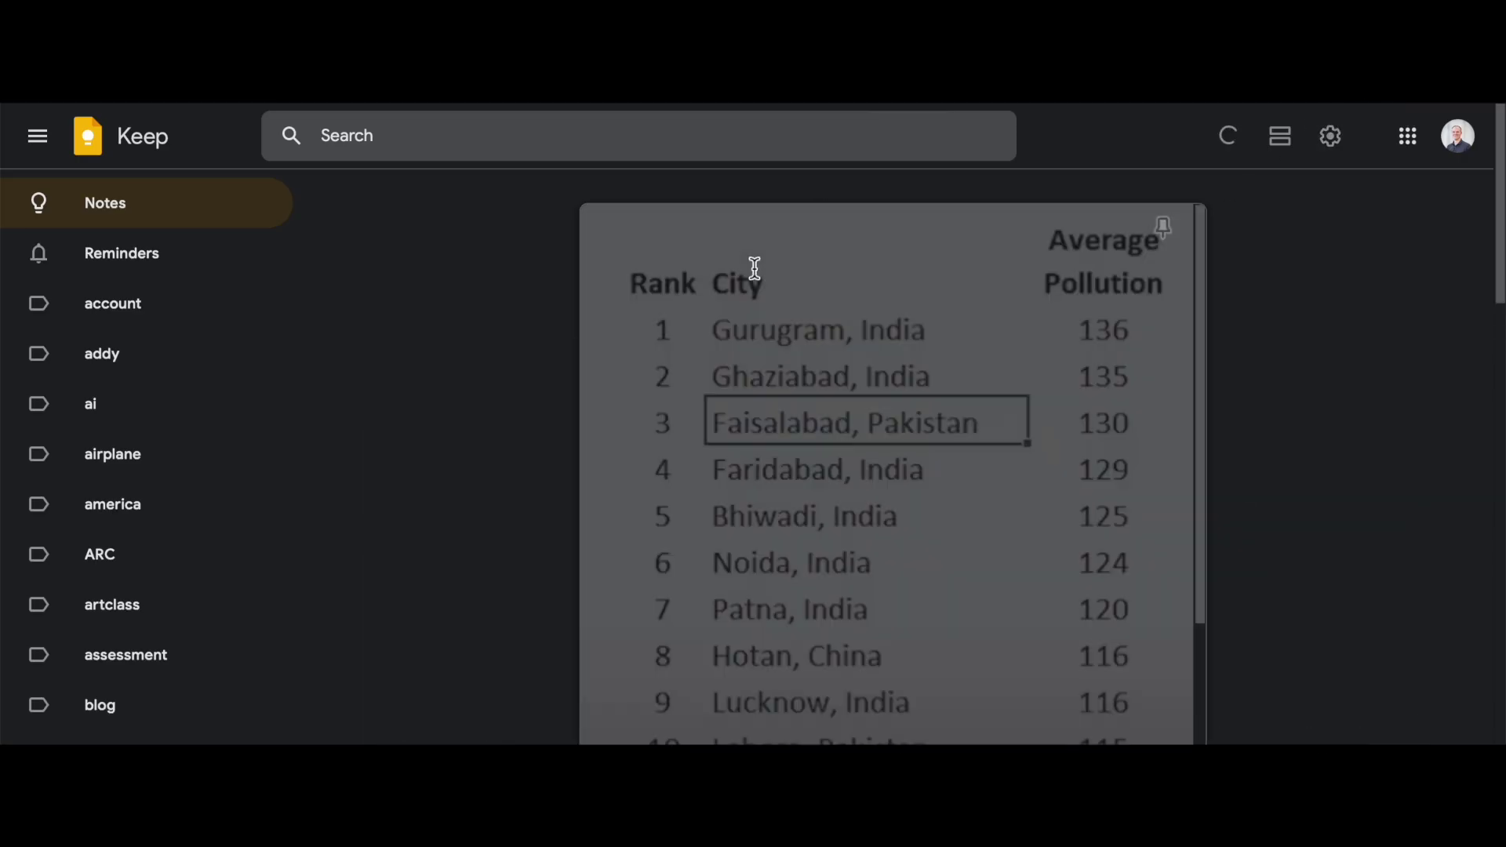
{"action": "scroll", "coordinate": [861, 465], "scroll_direction": "down", "scroll_amount": 3}
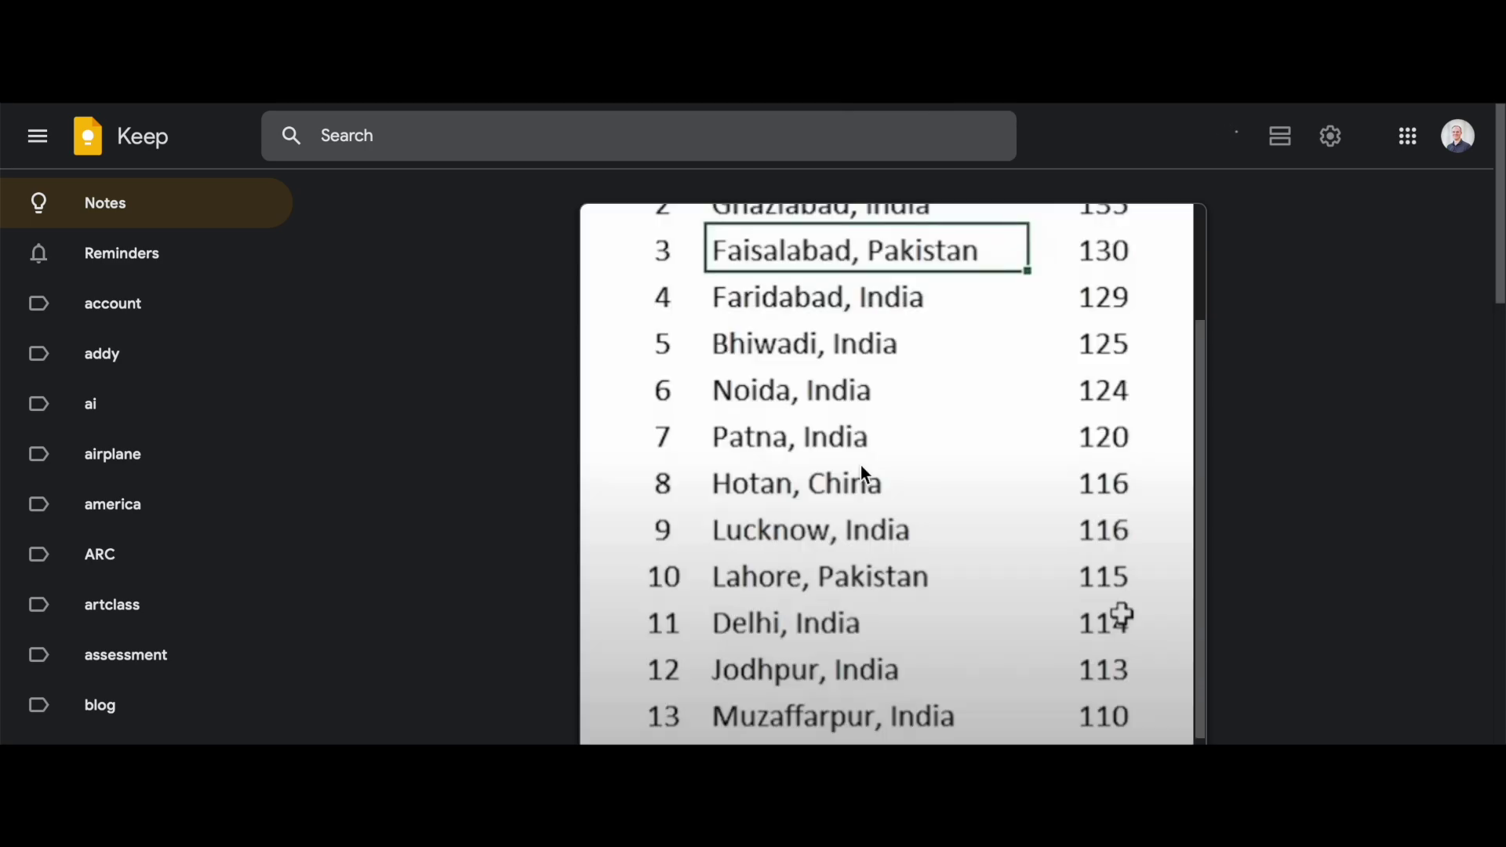
{"action": "scroll", "coordinate": [863, 473], "scroll_direction": "up", "scroll_amount": 3}
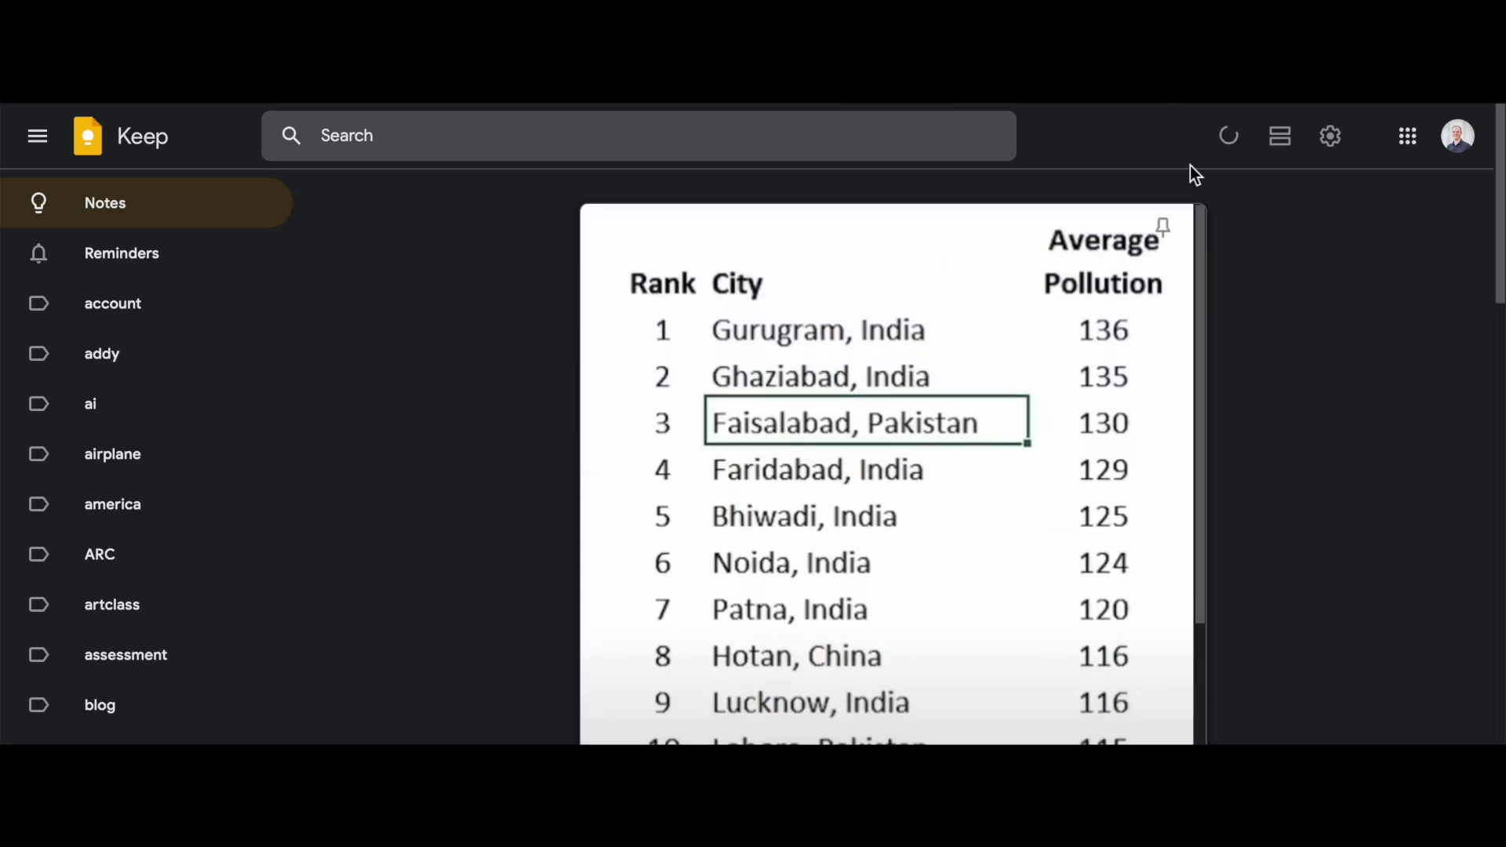
{"action": "scroll", "coordinate": [997, 463], "scroll_direction": "down", "scroll_amount": 5}
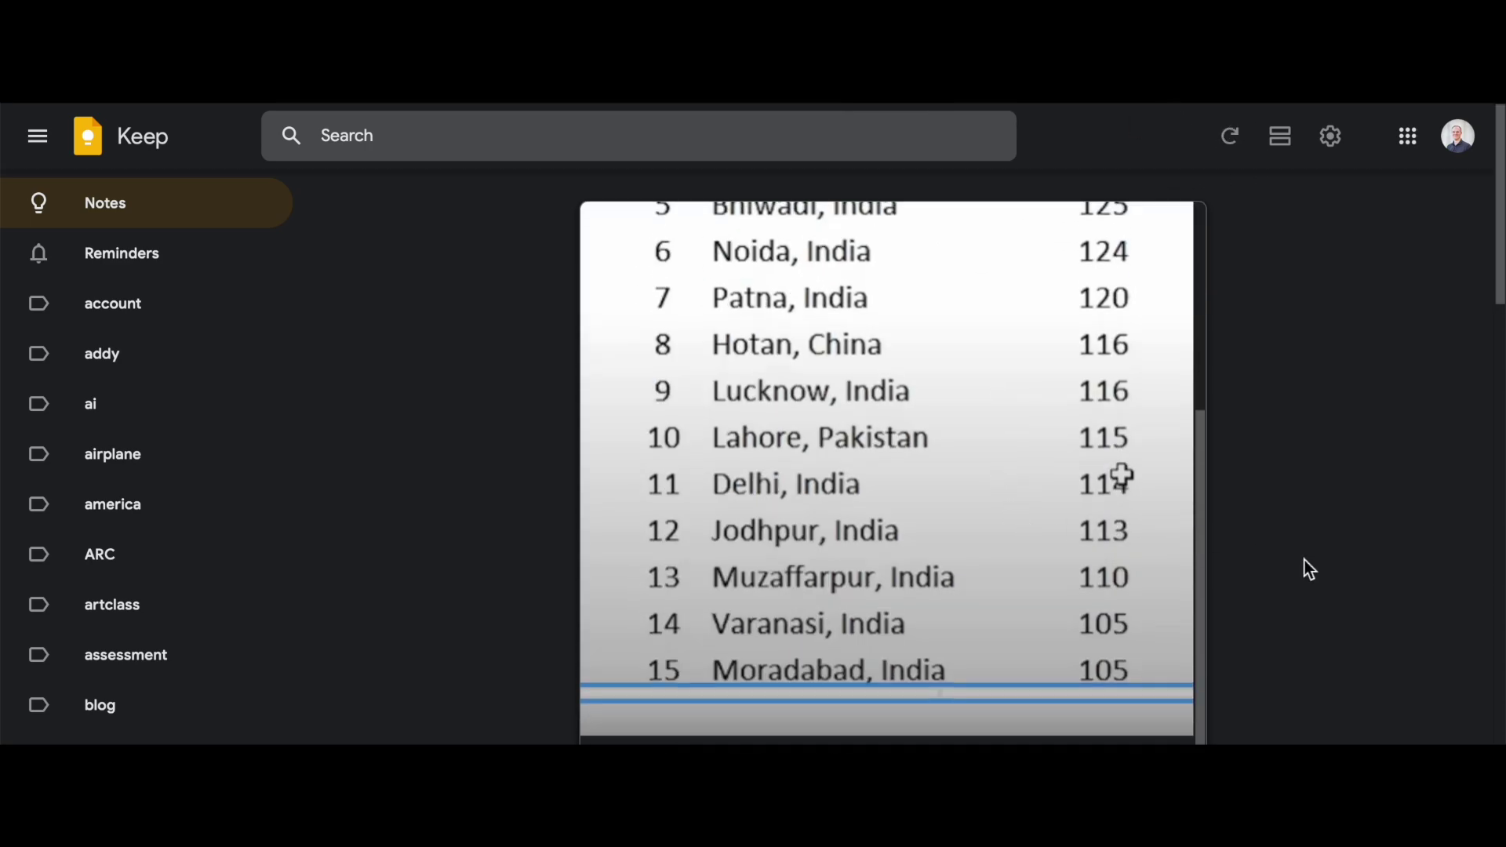
{"action": "scroll", "coordinate": [1305, 560], "scroll_direction": "down", "scroll_amount": 3}
{"action": "left_click", "coordinate": [868, 594]}
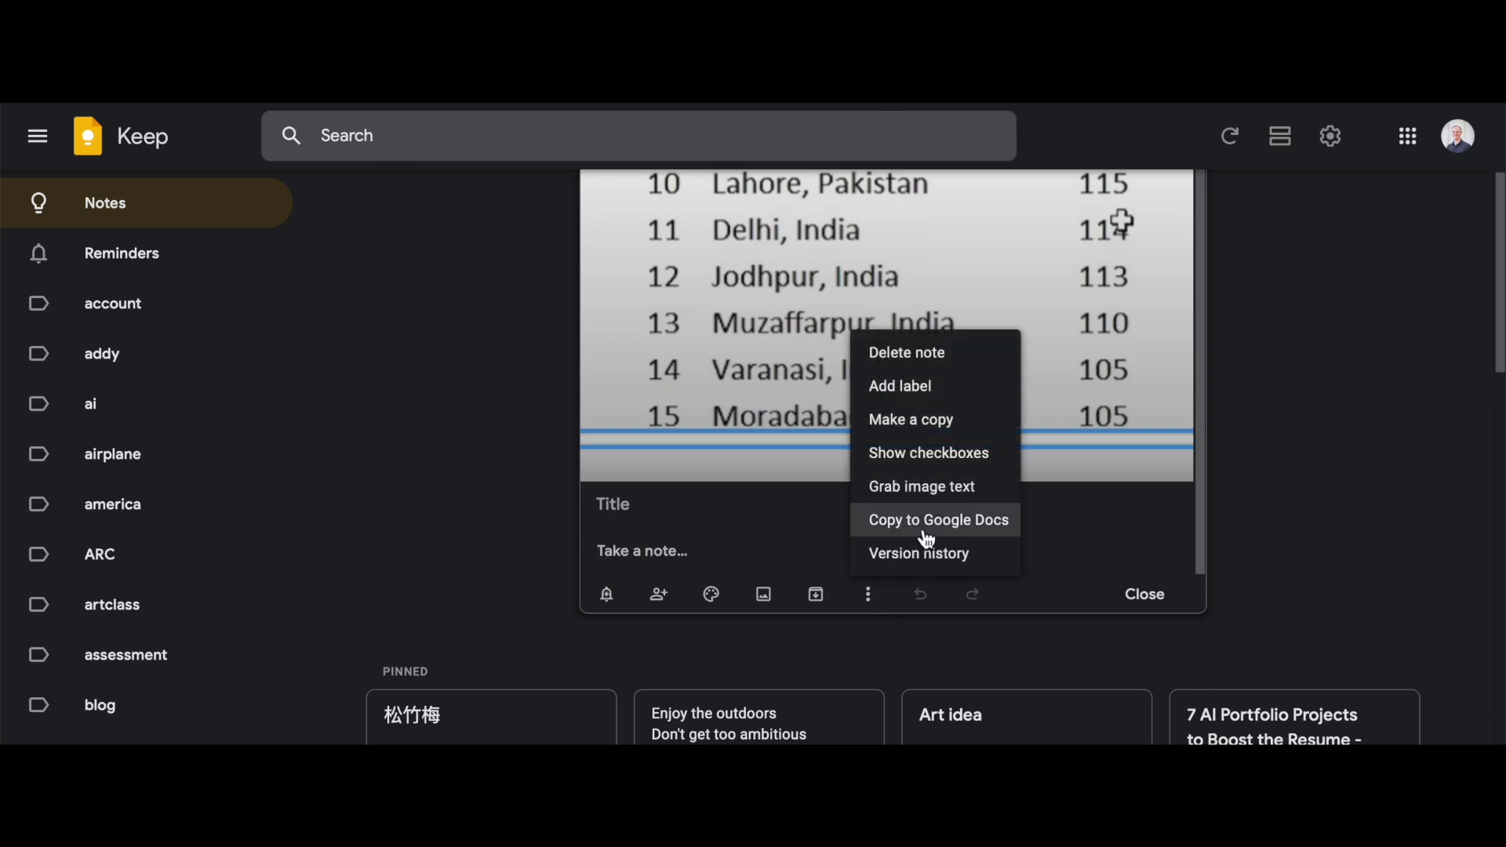
{"action": "left_click", "coordinate": [992, 487]}
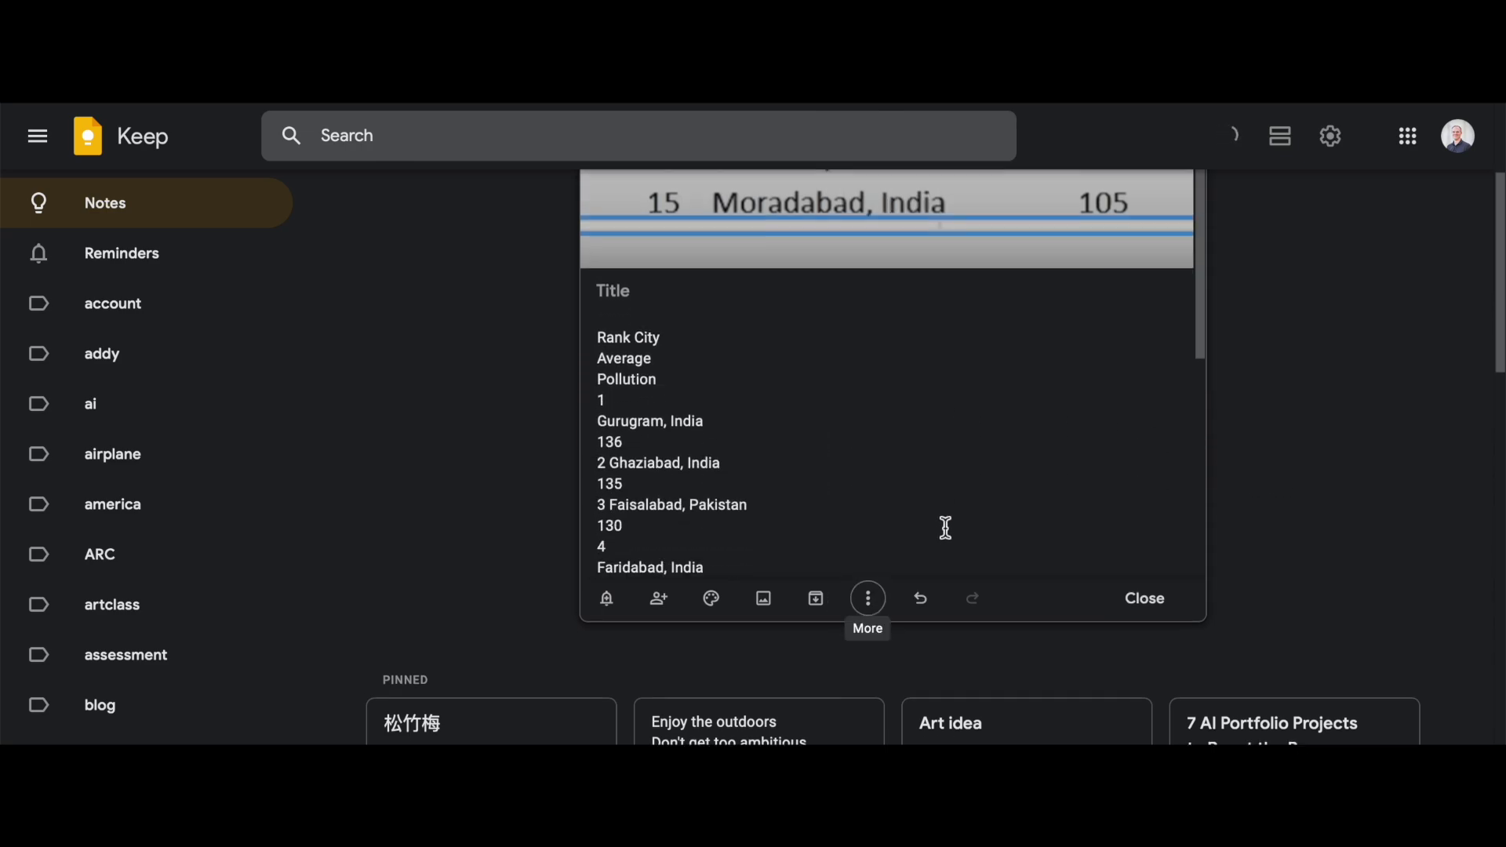
- Compare the grabbed text with the table image in the note
{"action": "scroll", "coordinate": [944, 528], "scroll_direction": "down", "scroll_amount": 5}
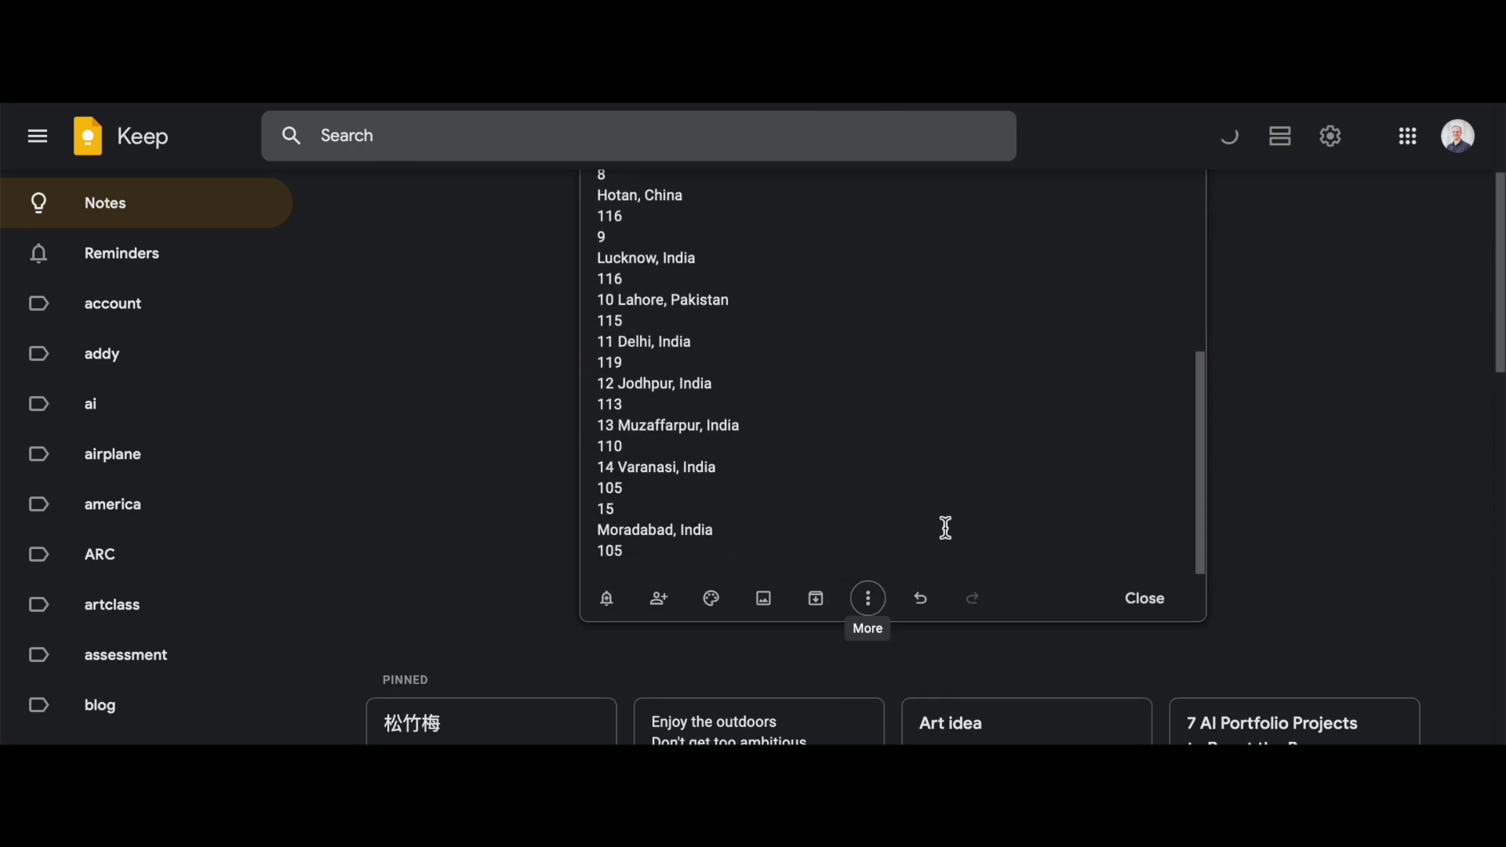
{"action": "scroll", "coordinate": [945, 527], "scroll_direction": "up", "scroll_amount": 12}
{"action": "scroll", "coordinate": [945, 528], "scroll_direction": "down", "scroll_amount": 1}
{"action": "scroll", "coordinate": [1292, 477], "scroll_direction": "up", "scroll_amount": 5}
{"action": "scroll", "coordinate": [857, 473], "scroll_direction": "down", "scroll_amount": 2}
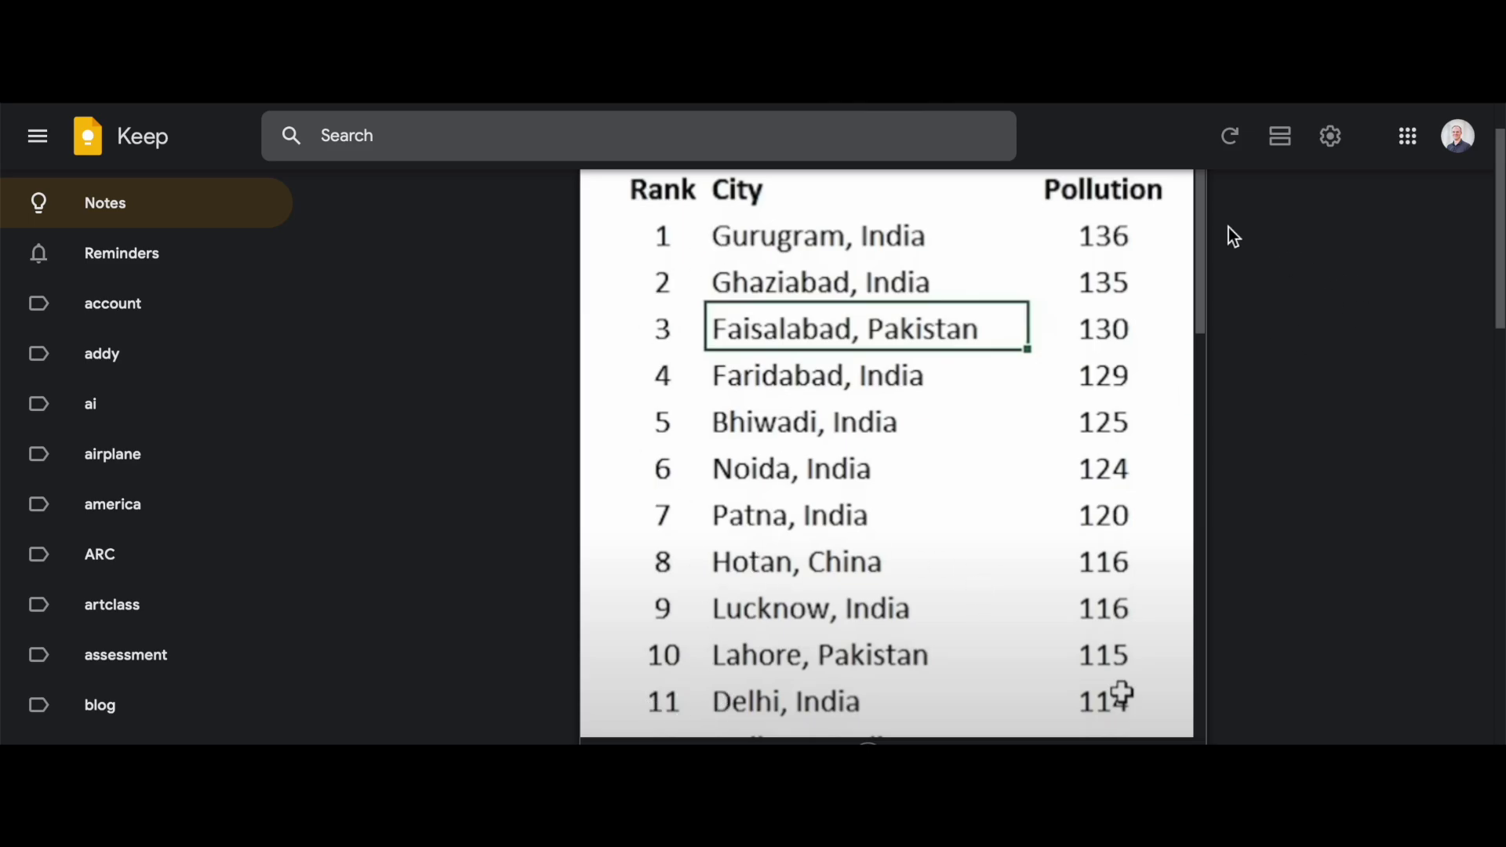
{"action": "left_click", "coordinate": [1202, 348]}
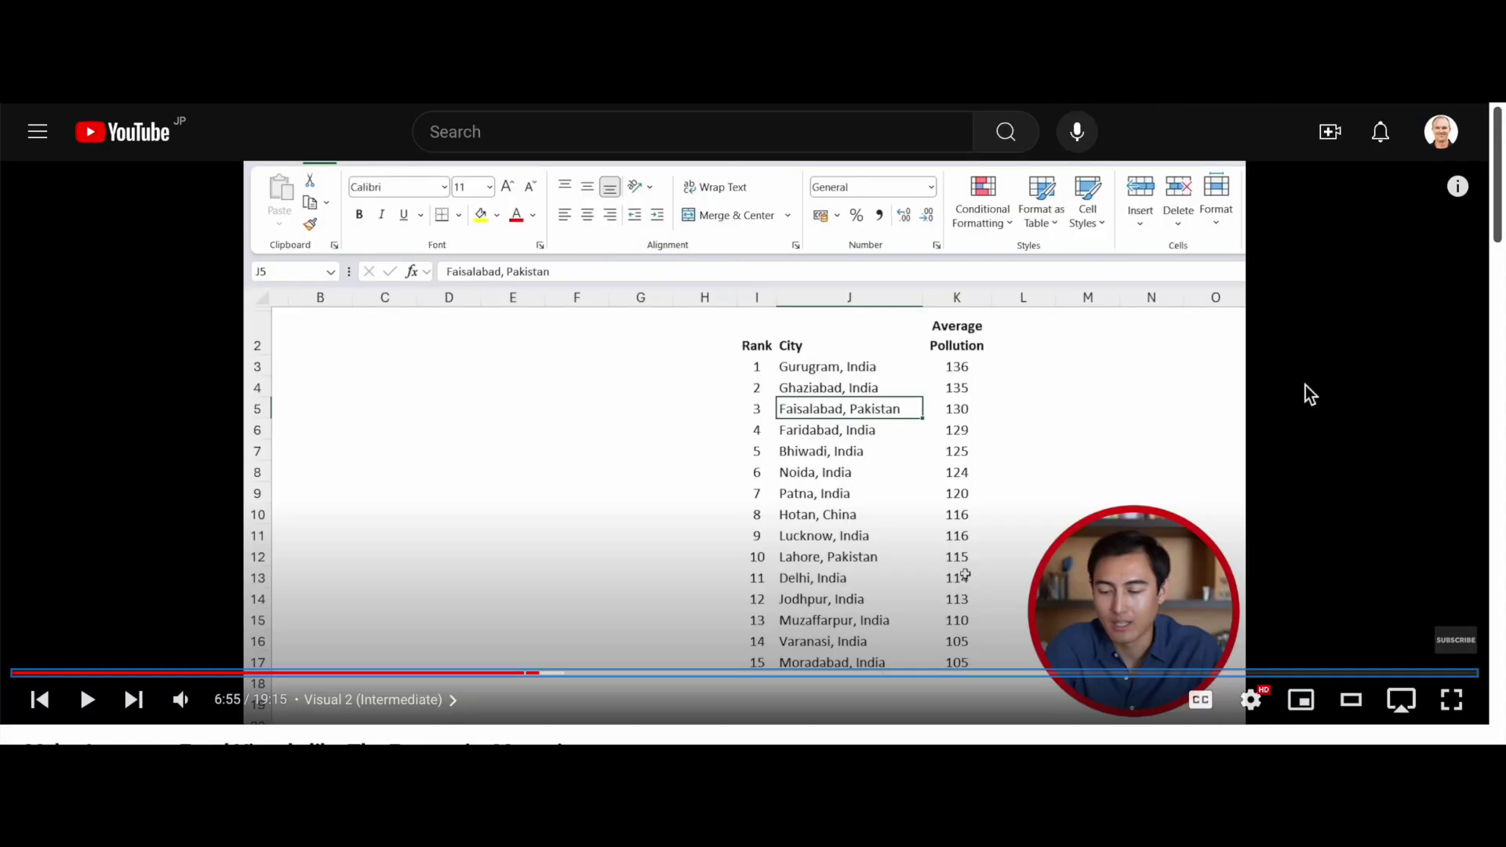
- Capture only the City column of the table in the paused video and paste the screenshot into a new Google Keep note
{"action": "key", "text": "super+shift+4"}
{"action": "left_click_drag", "start_coordinate": [776, 334], "coordinate": [927, 676]}
{"action": "left_click", "coordinate": [1378, 75]}
{"action": "left_click_drag", "start_coordinate": [1431, 776], "coordinate": [840, 226]}
{"action": "scroll", "coordinate": [883, 517], "scroll_direction": "down", "scroll_amount": 10}
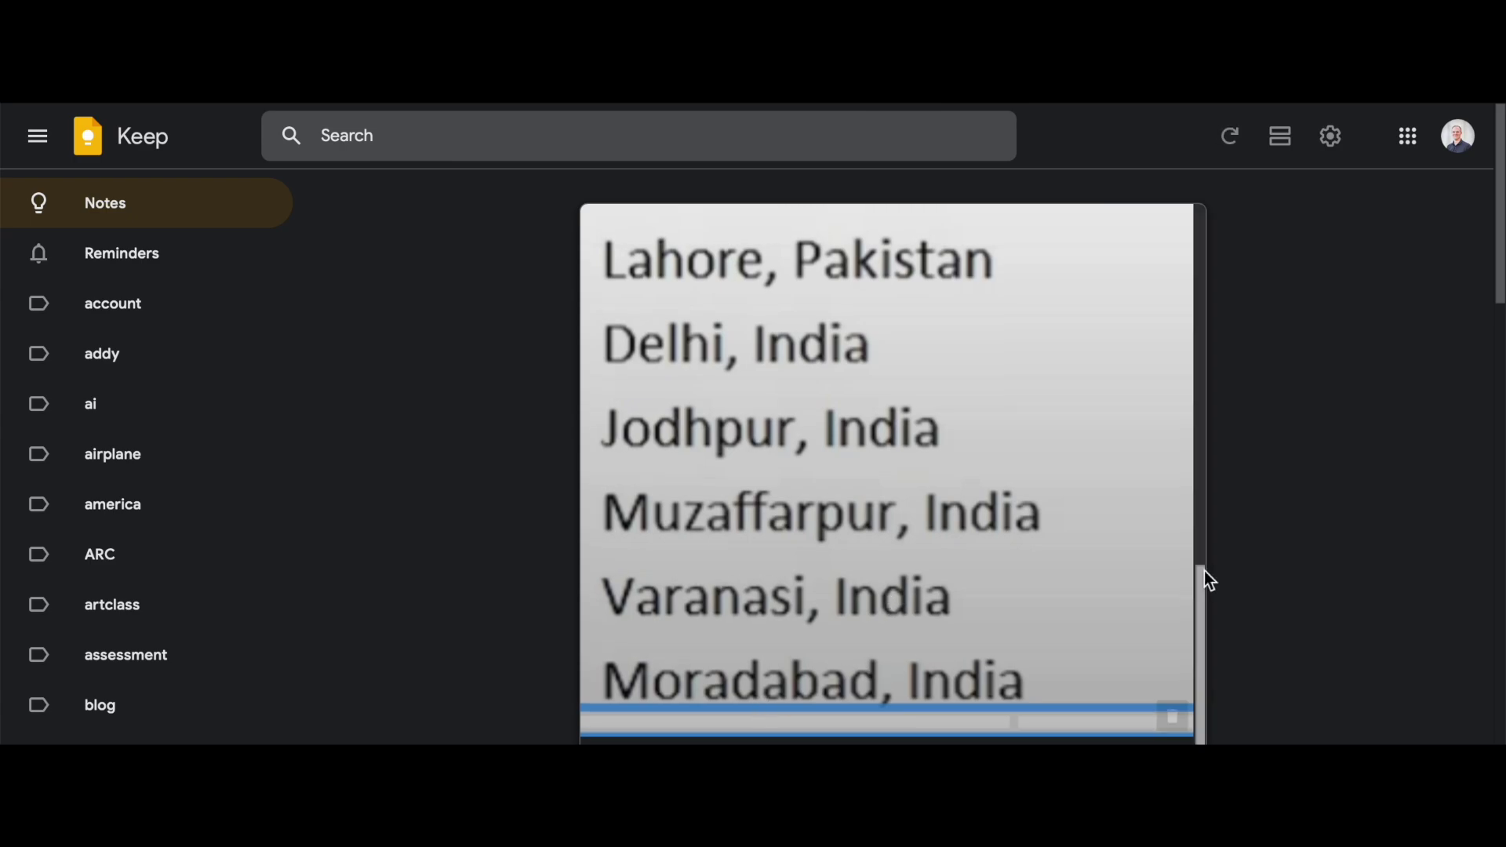
- Grab the text from the City column image and add blank lines below the extracted list
{"action": "scroll", "coordinate": [1323, 575], "scroll_direction": "down", "scroll_amount": 1}
{"action": "scroll", "coordinate": [1322, 580], "scroll_direction": "down", "scroll_amount": 3}
{"action": "left_click", "coordinate": [868, 602]}
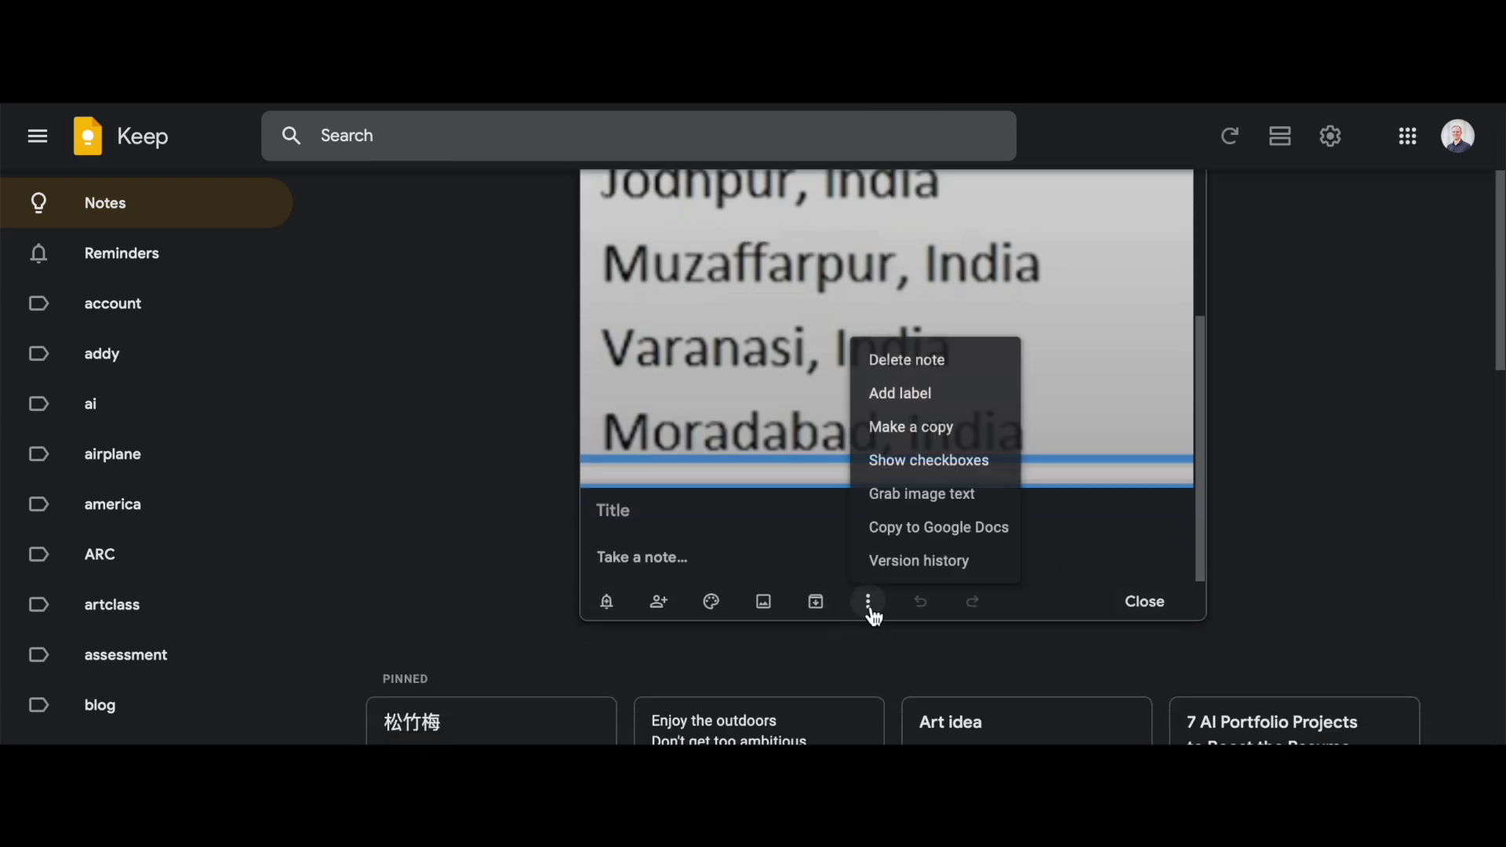
{"action": "left_click", "coordinate": [947, 495]}
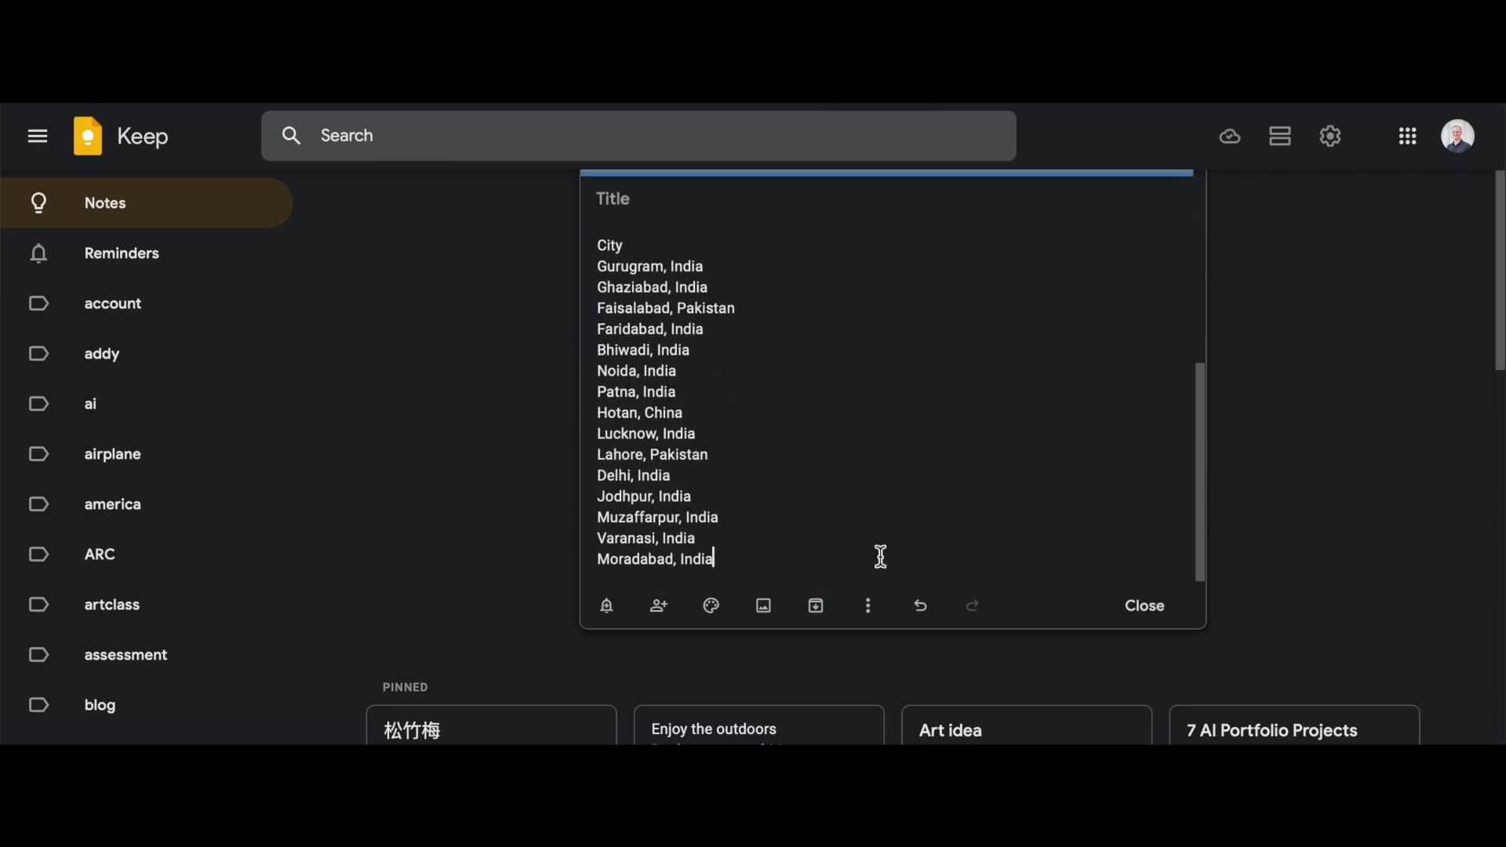
{"action": "key", "text": "Return"}
{"action": "key", "text": "Return"}
{"action": "key", "text": "Return"}
- Delete the City column image from the note, keeping the extracted city list
{"action": "scroll", "coordinate": [912, 481], "scroll_direction": "up", "scroll_amount": 15}
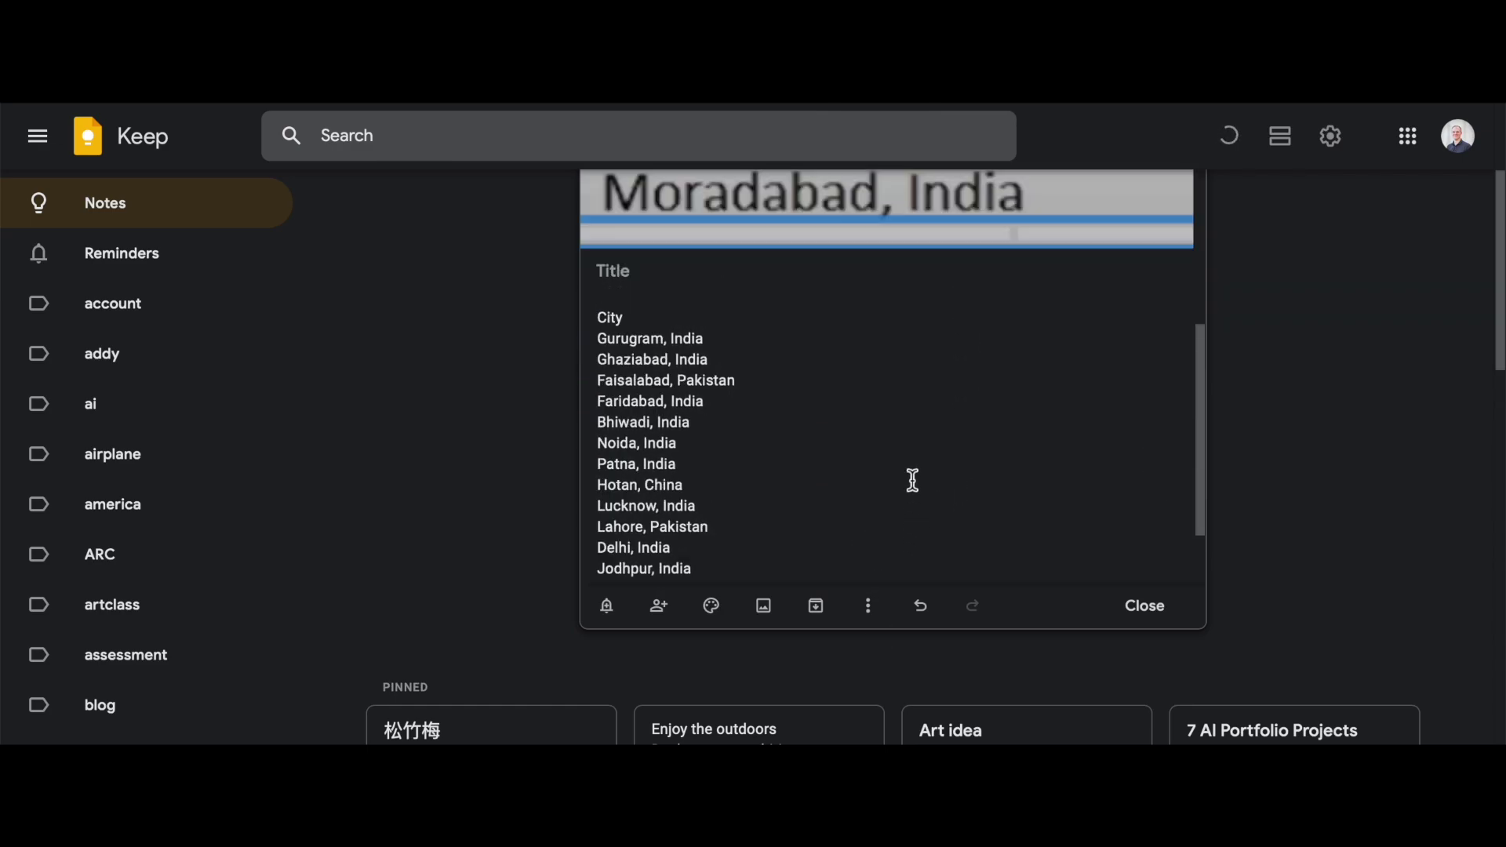
{"action": "scroll", "coordinate": [1032, 416], "scroll_direction": "down", "scroll_amount": 10}
{"action": "scroll", "coordinate": [1150, 376], "scroll_direction": "down", "scroll_amount": 3}
{"action": "scroll", "coordinate": [1150, 376], "scroll_direction": "up", "scroll_amount": 1}
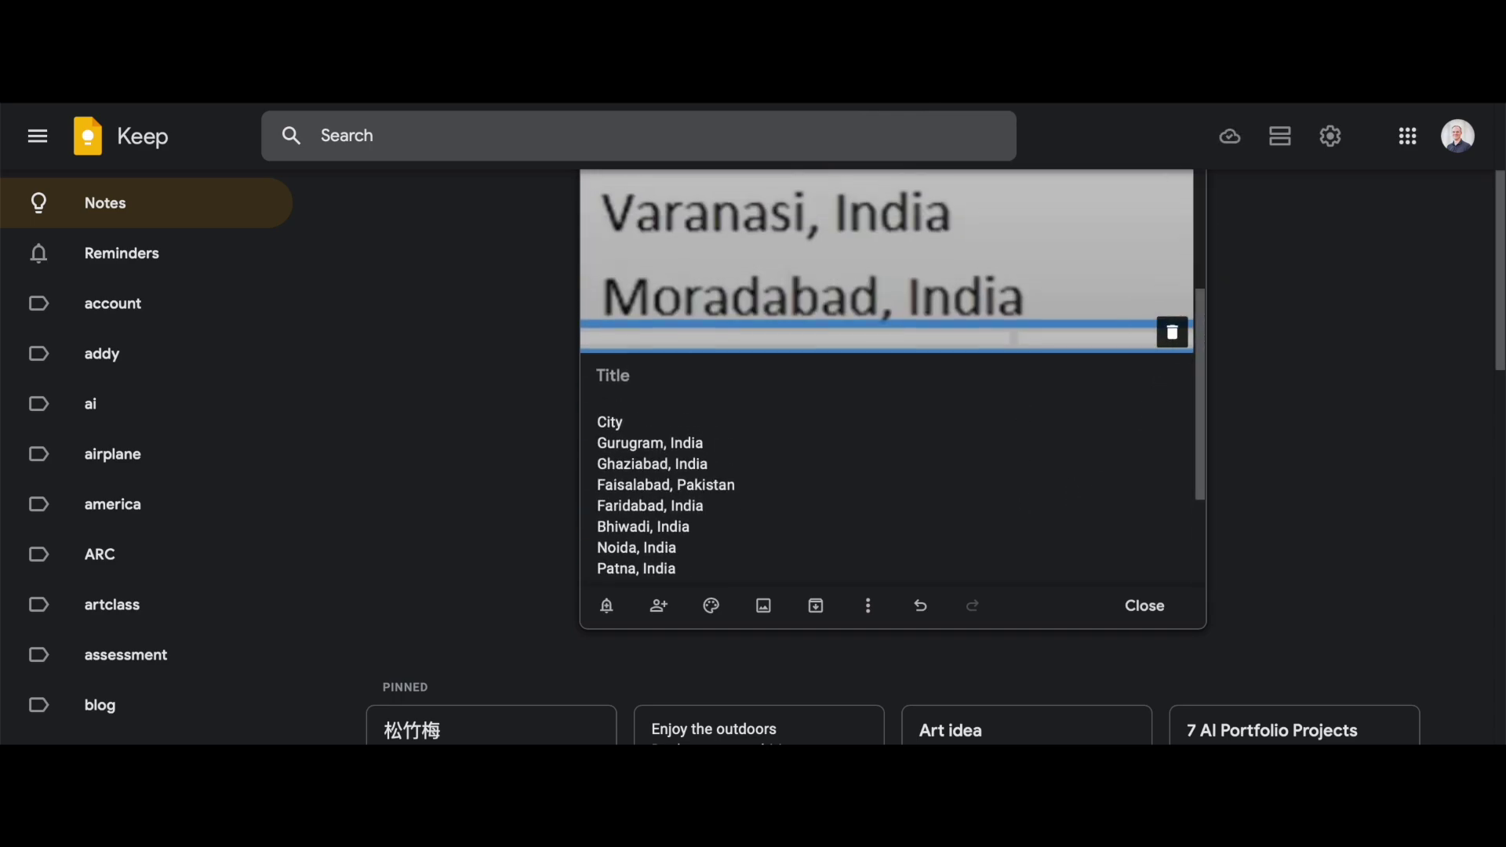
{"action": "scroll", "coordinate": [1156, 413], "scroll_direction": "up", "scroll_amount": 1}
{"action": "left_click", "coordinate": [1186, 396]}
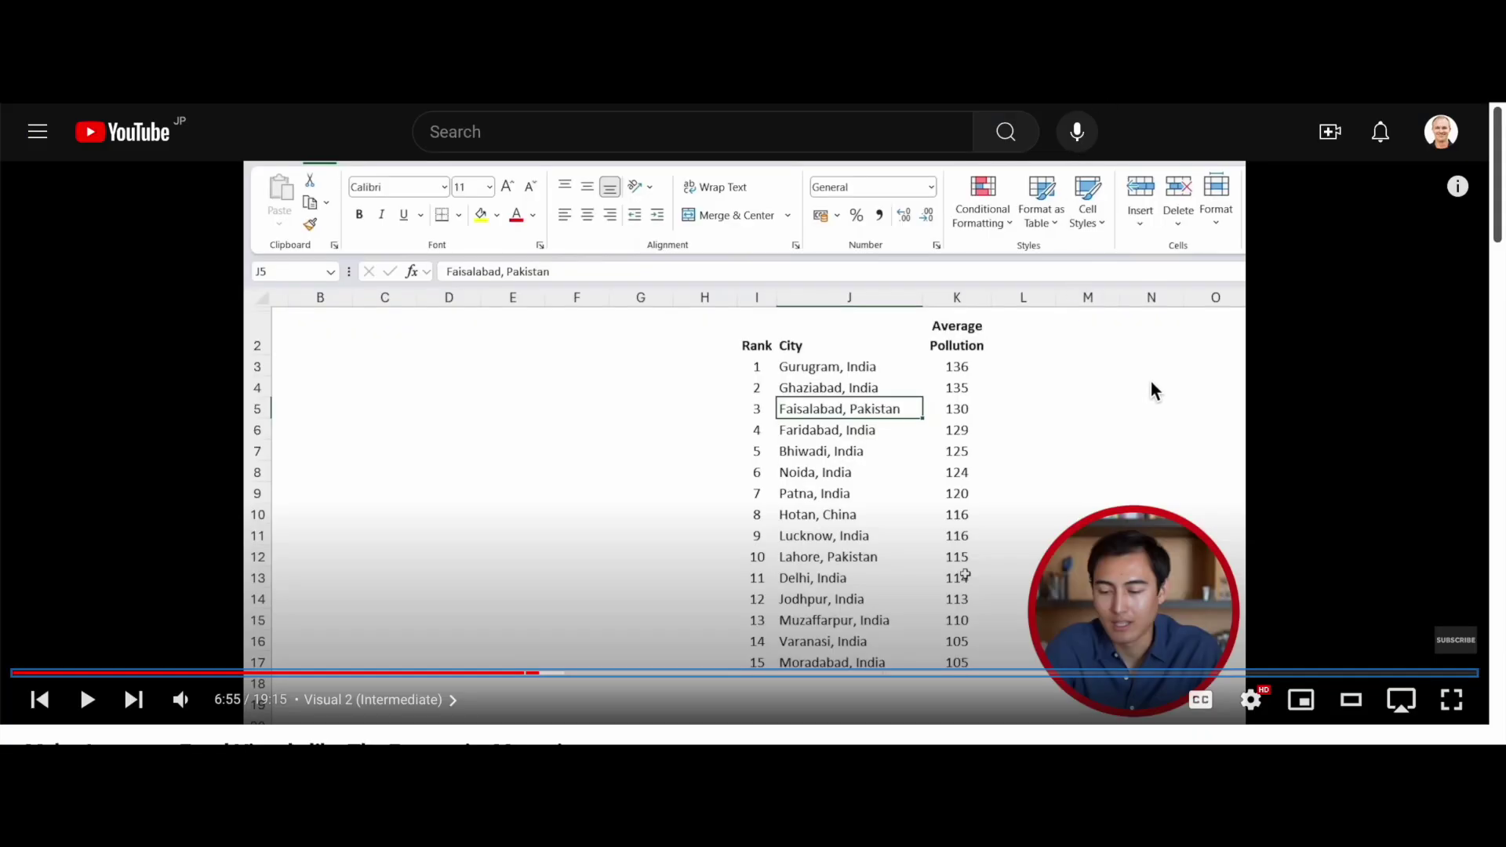
- Capture the Average Pollution column from the video and paste the screenshot into the Google Keep note with the city list
{"action": "key", "text": "shift+super+4"}
{"action": "left_click_drag", "start_coordinate": [914, 313], "coordinate": [996, 693]}
{"action": "key", "text": "super+Tab"}
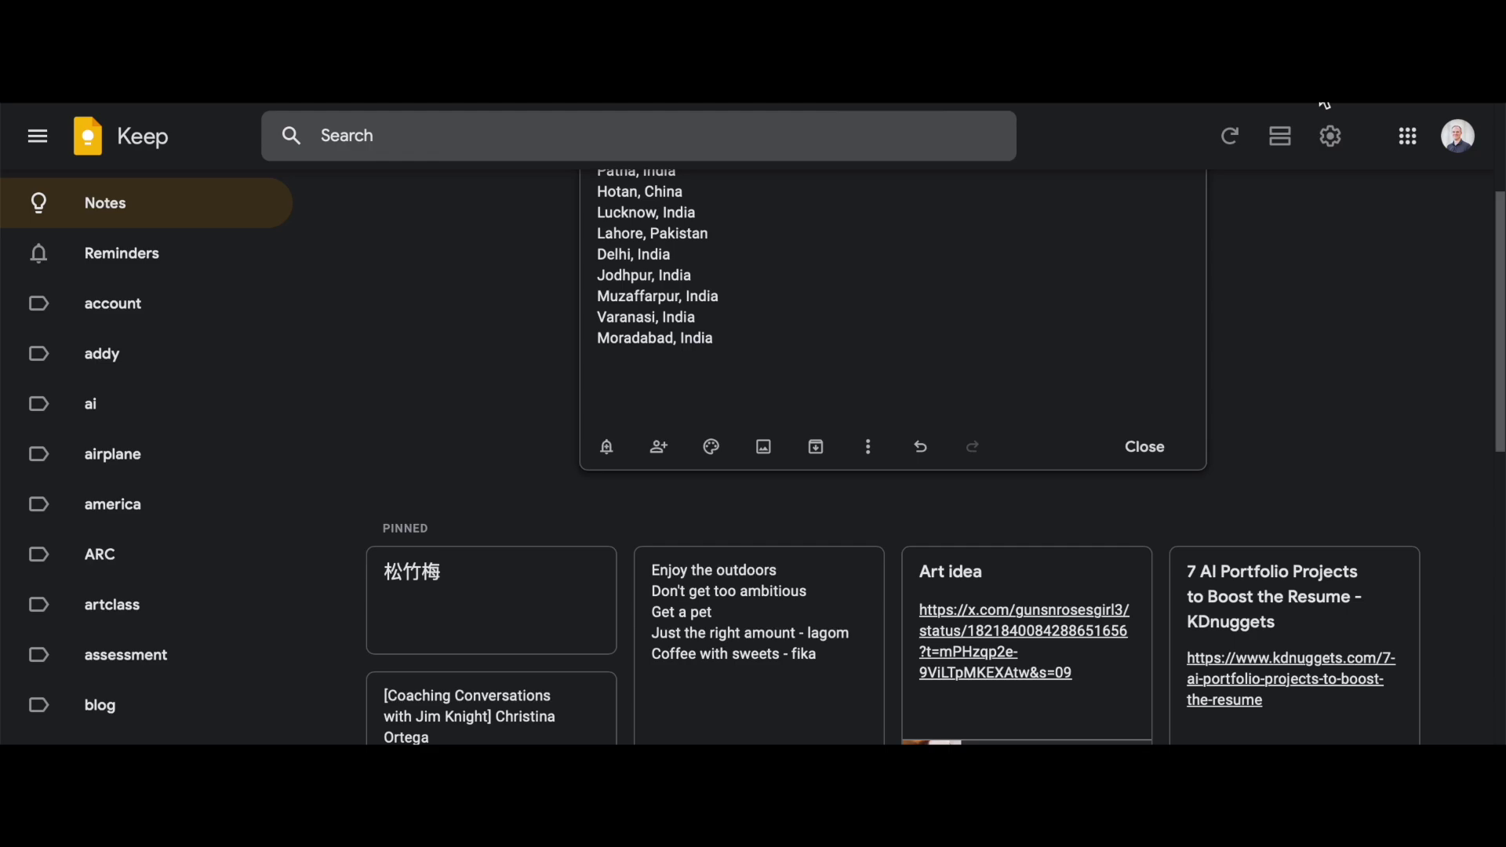
{"action": "scroll", "coordinate": [1292, 346], "scroll_direction": "up", "scroll_amount": 3}
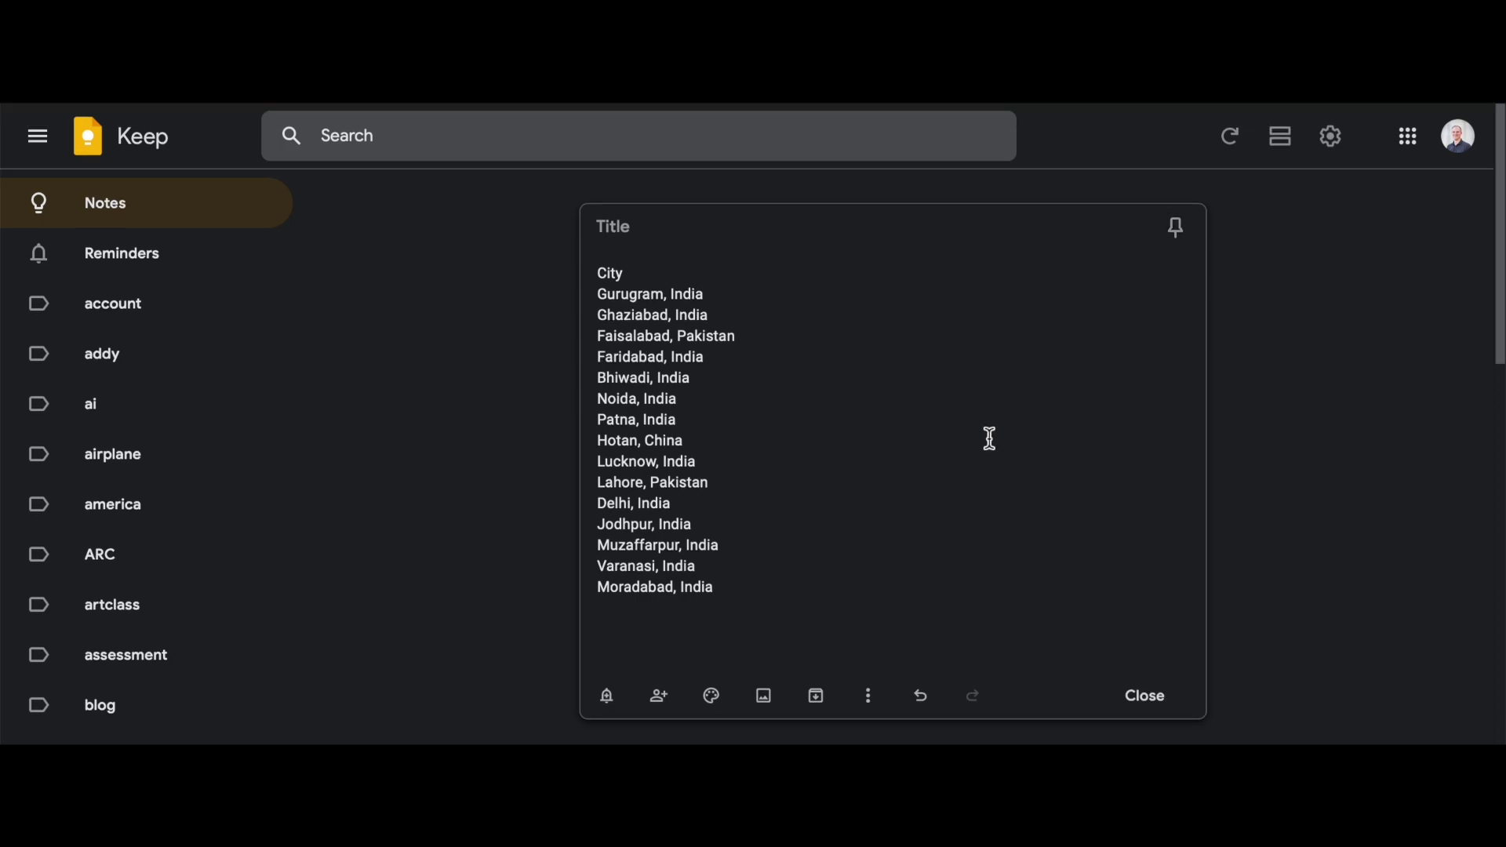
{"action": "left_click", "coordinate": [863, 637]}
{"action": "key", "text": "ctrl+v"}
- Grab the text from the Average Pollution image into the note below the city list
{"action": "scroll", "coordinate": [862, 637], "scroll_direction": "down", "scroll_amount": 5}
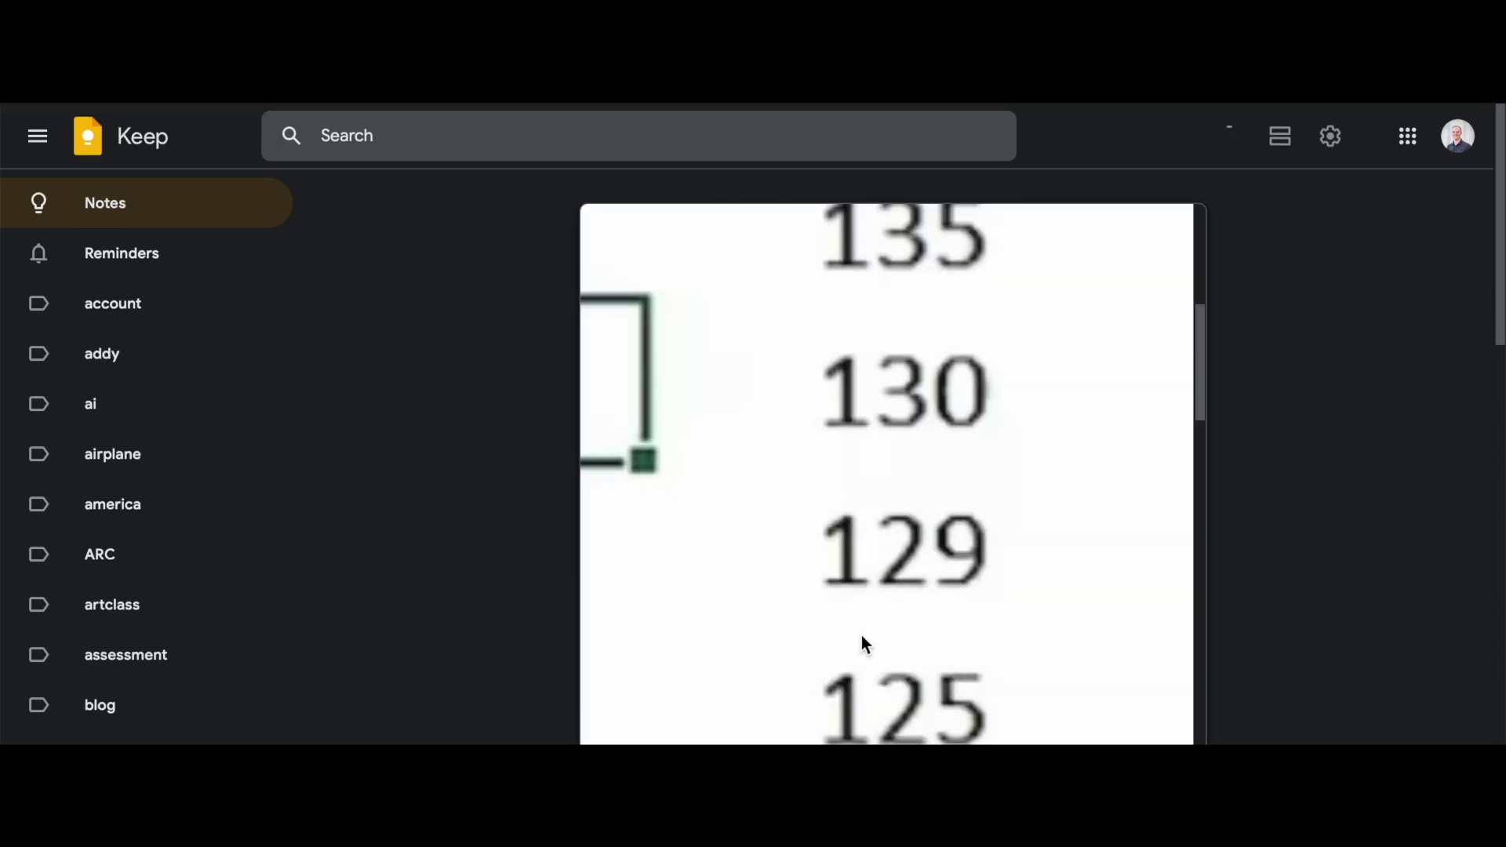
{"action": "scroll", "coordinate": [864, 643], "scroll_direction": "down", "scroll_amount": 2}
{"action": "scroll", "coordinate": [864, 643], "scroll_direction": "up", "scroll_amount": 8}
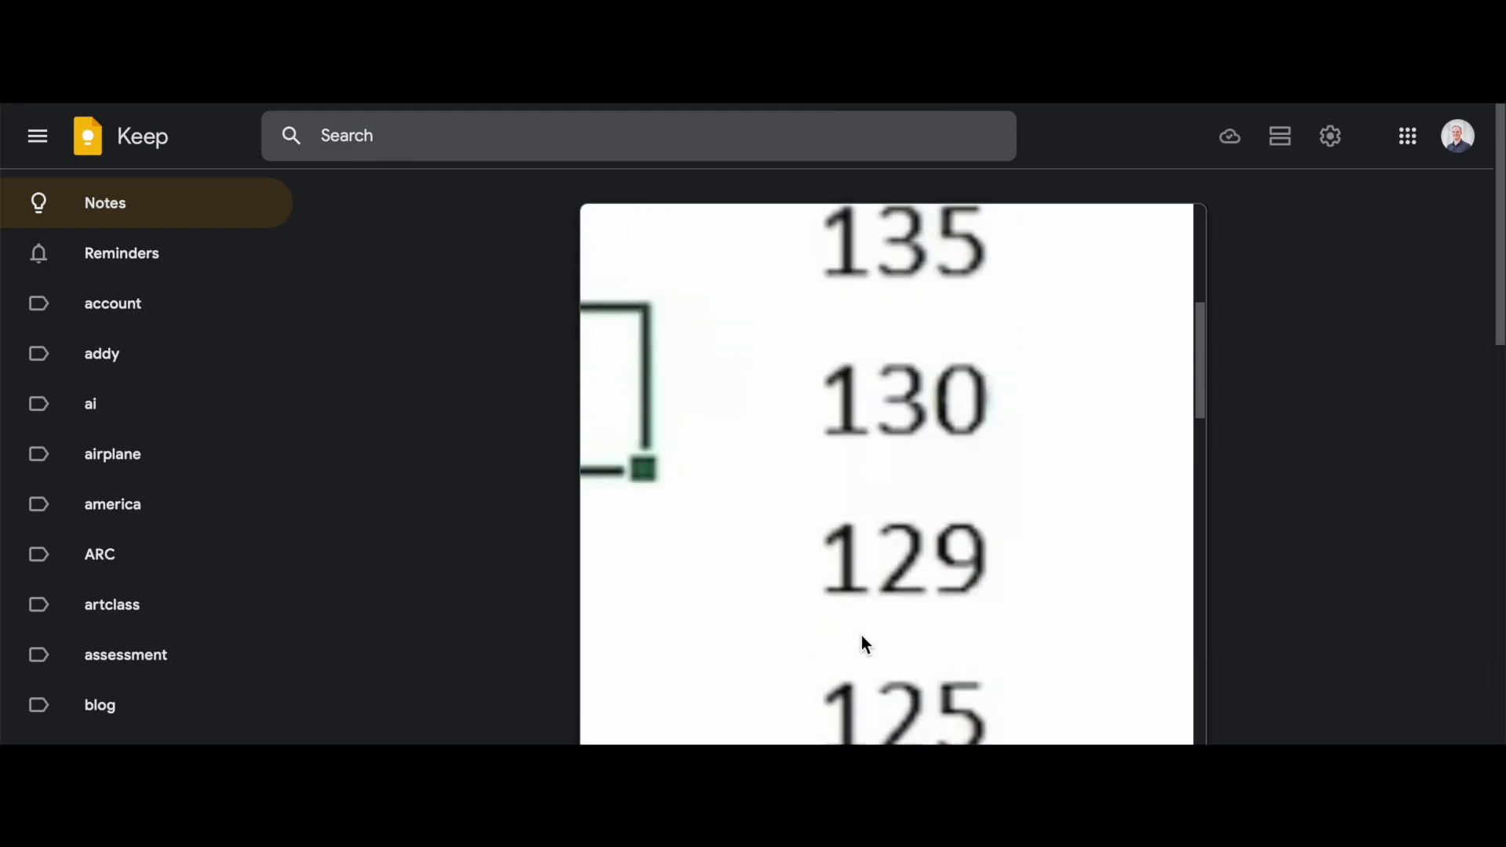
{"action": "scroll", "coordinate": [863, 636], "scroll_direction": "down", "scroll_amount": 10}
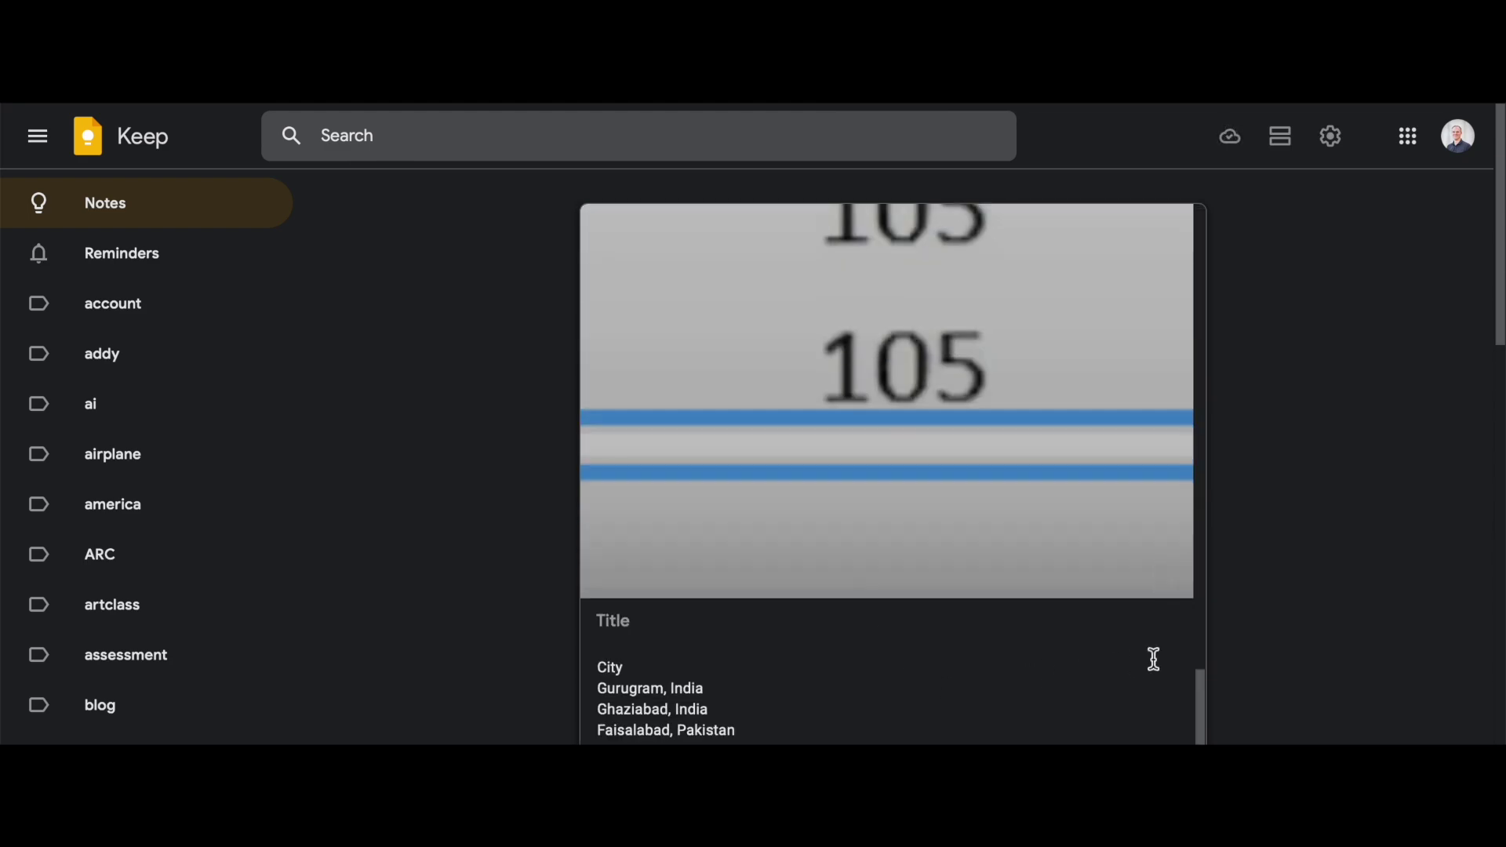
{"action": "scroll", "coordinate": [922, 588], "scroll_direction": "down", "scroll_amount": 3}
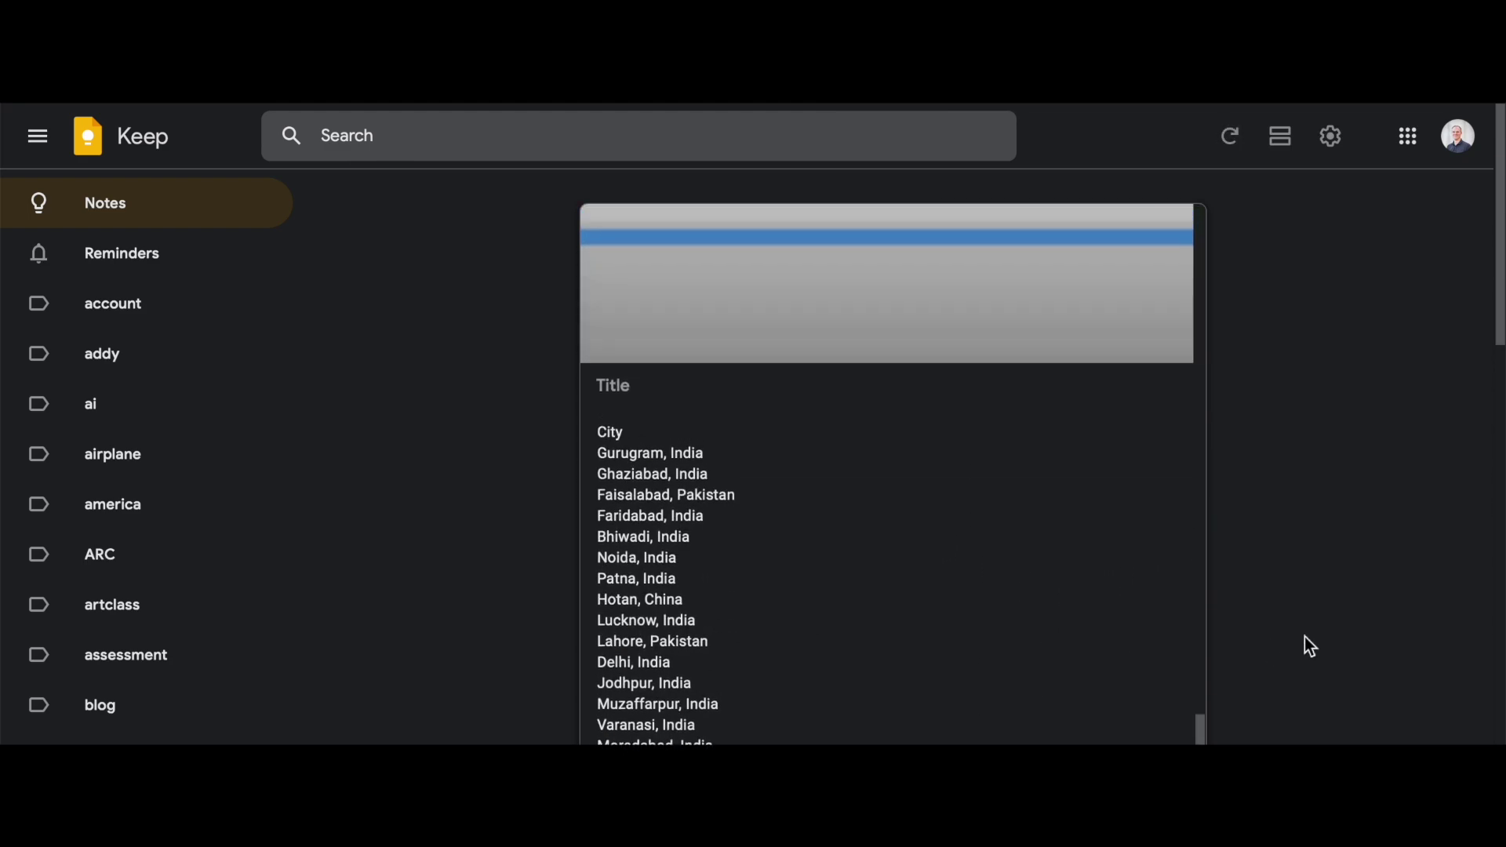
{"action": "scroll", "coordinate": [1304, 642], "scroll_direction": "down", "scroll_amount": 2}
{"action": "scroll", "coordinate": [1308, 646], "scroll_direction": "down", "scroll_amount": 3}
{"action": "left_click", "coordinate": [867, 533]}
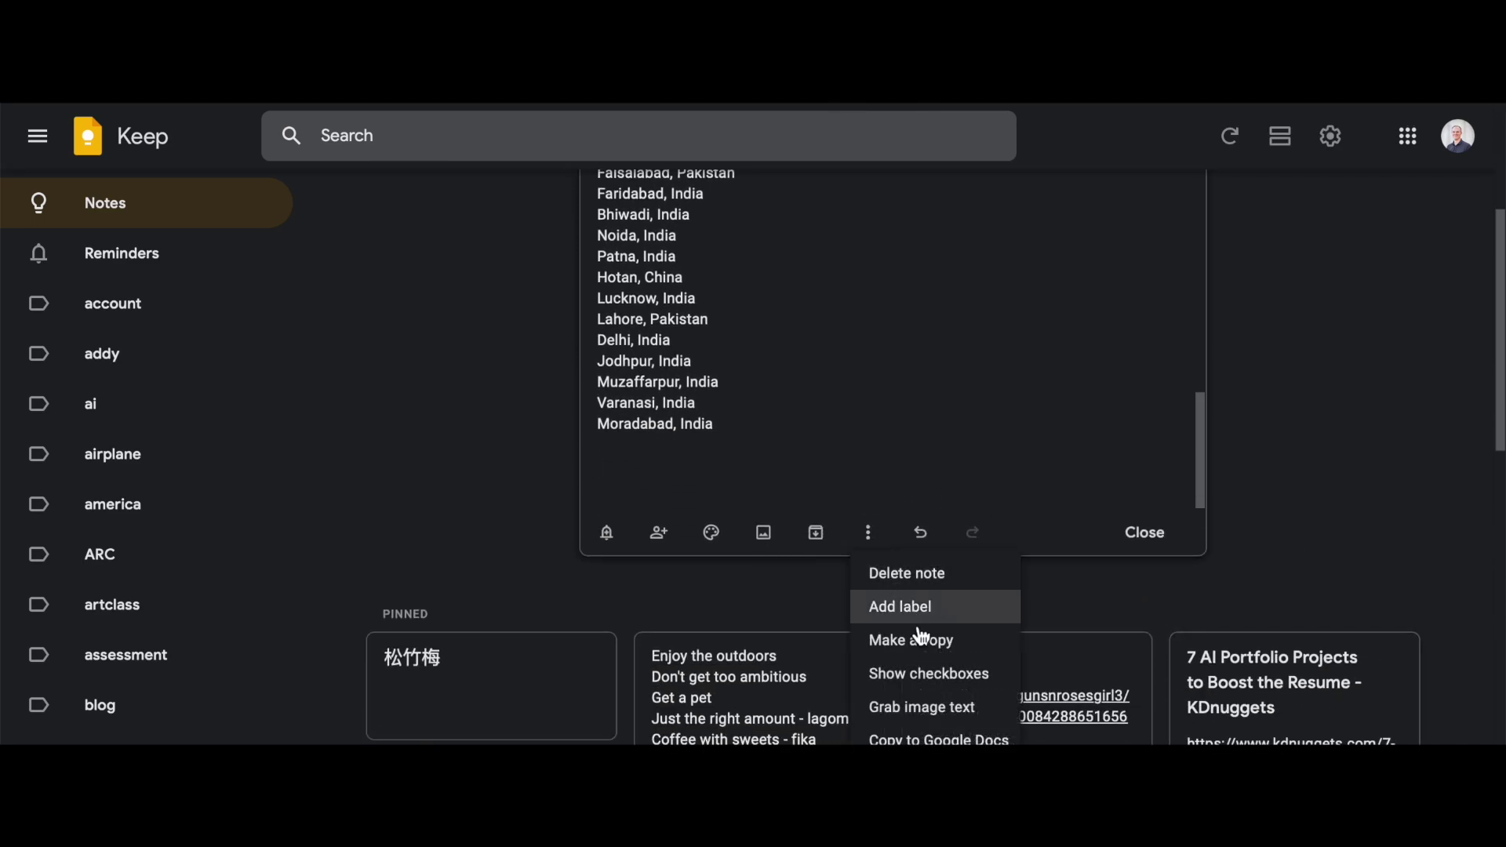
{"action": "left_click", "coordinate": [949, 709]}
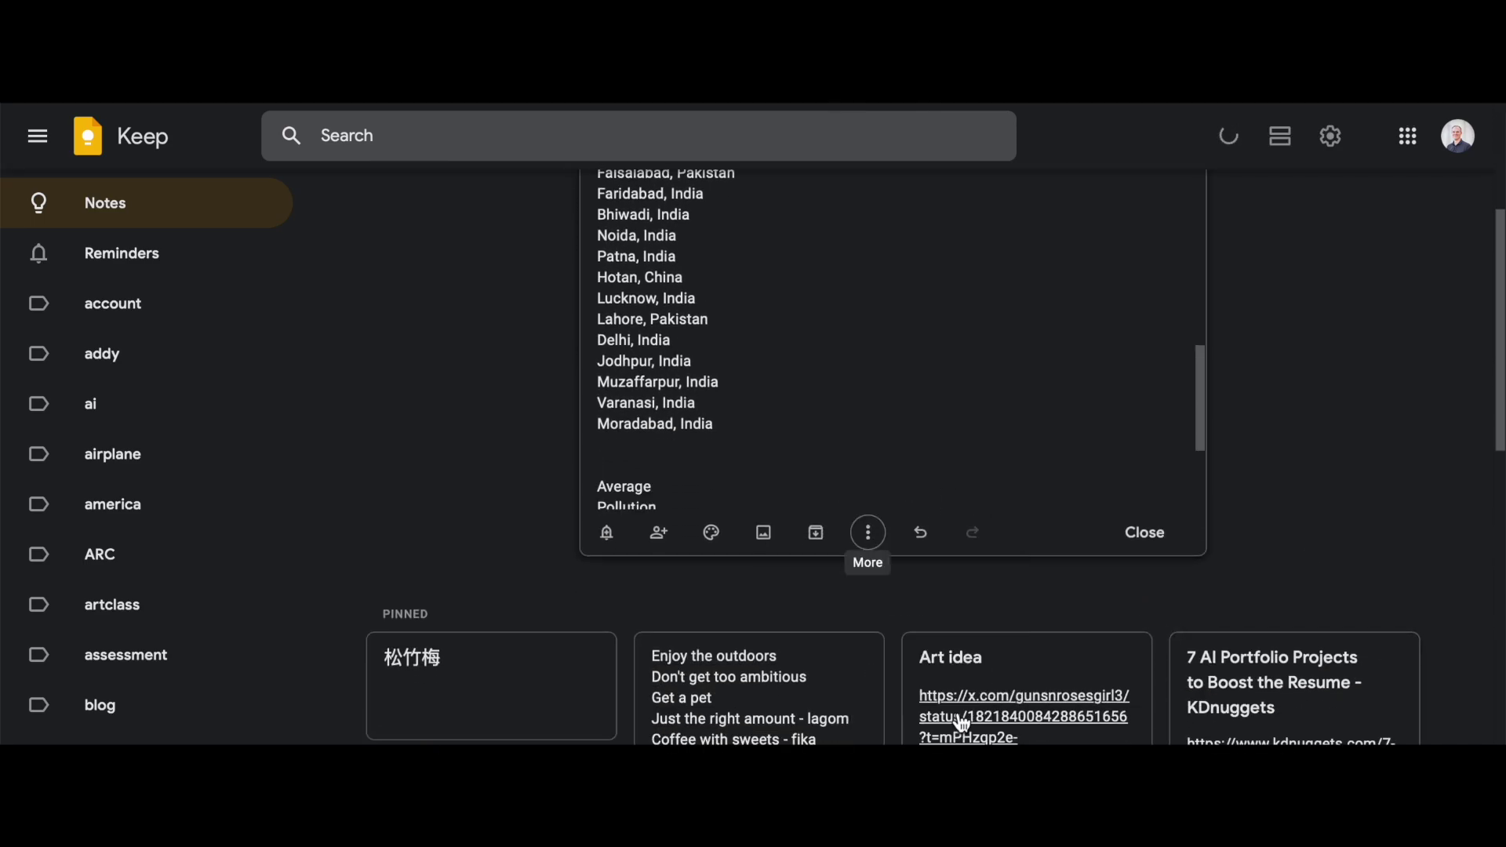
- Select the city list in the note, from Moradabad, India up to the City heading, for copying
{"action": "scroll", "coordinate": [757, 420], "scroll_direction": "up", "scroll_amount": 5}
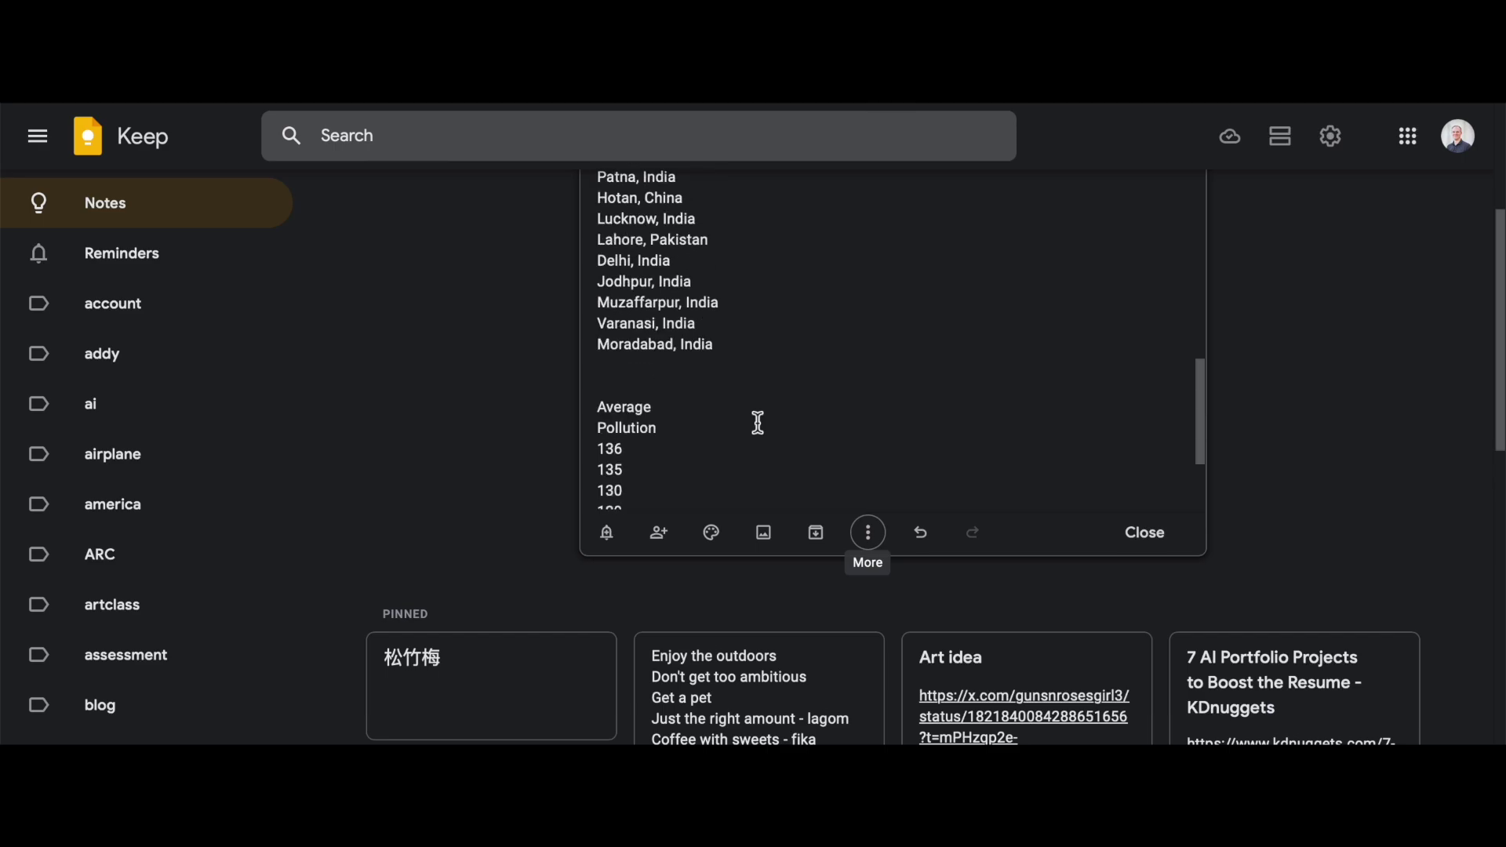
{"action": "scroll", "coordinate": [760, 407], "scroll_direction": "down", "scroll_amount": 2}
{"action": "left_click_drag", "start_coordinate": [741, 414], "coordinate": [566, 597]}
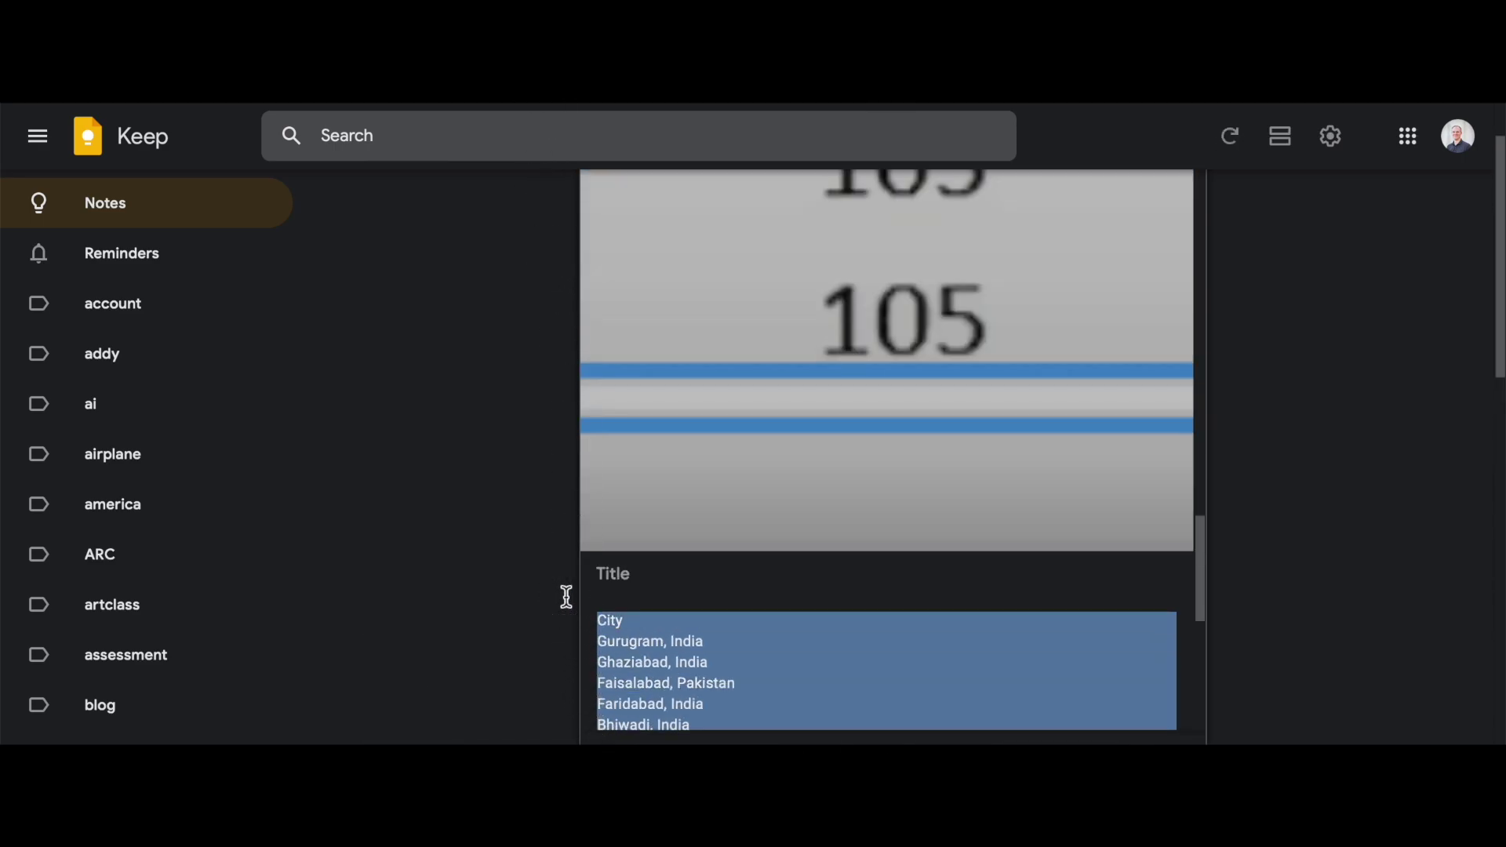
- Open a new blank Google Sheets spreadsheet in a new browser tab
{"action": "key", "text": "super+t"}
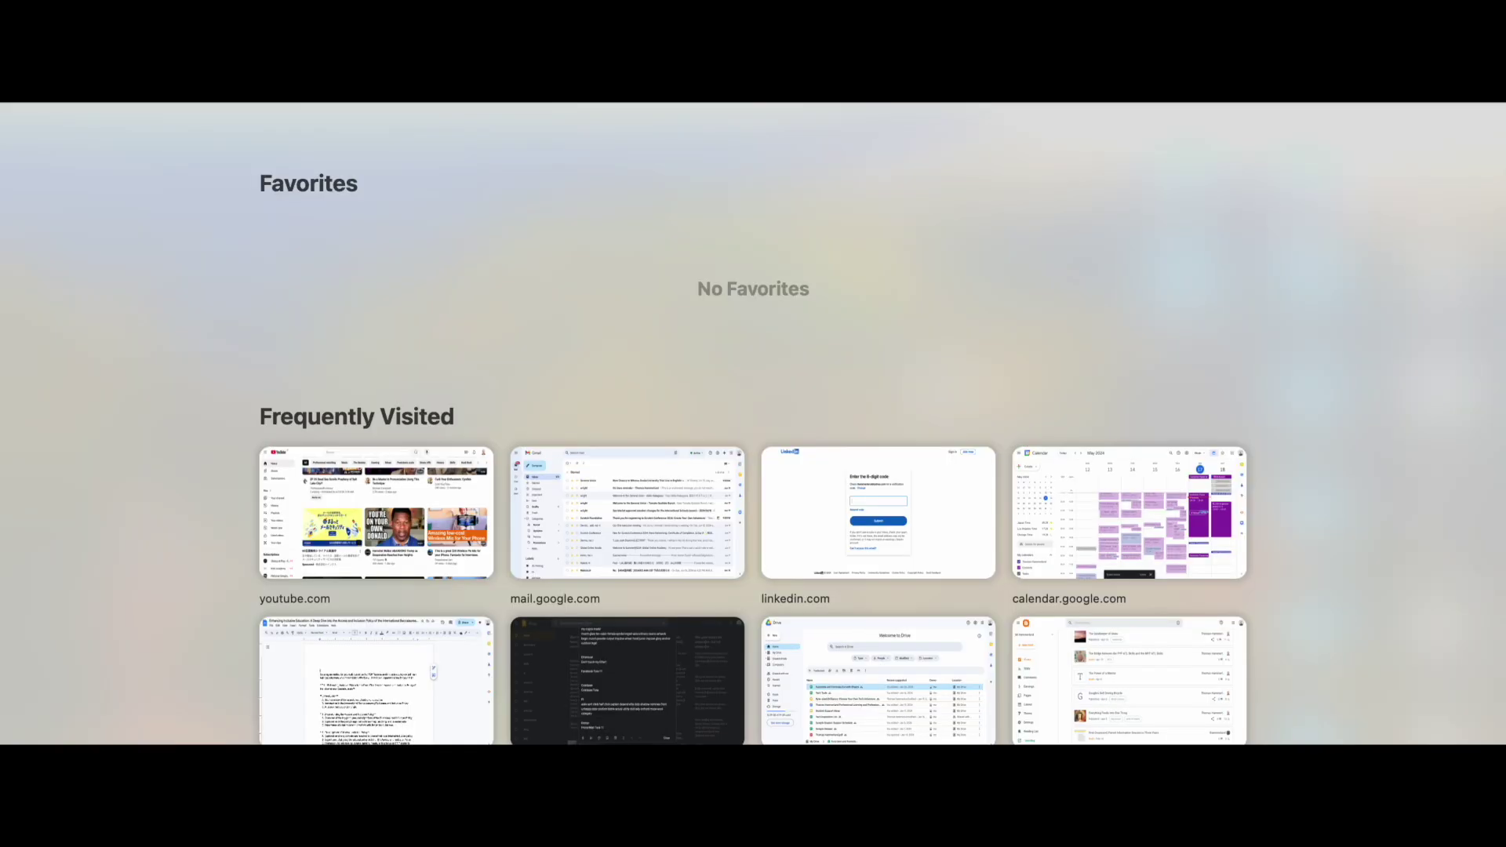
{"action": "type", "text": "sheet."}
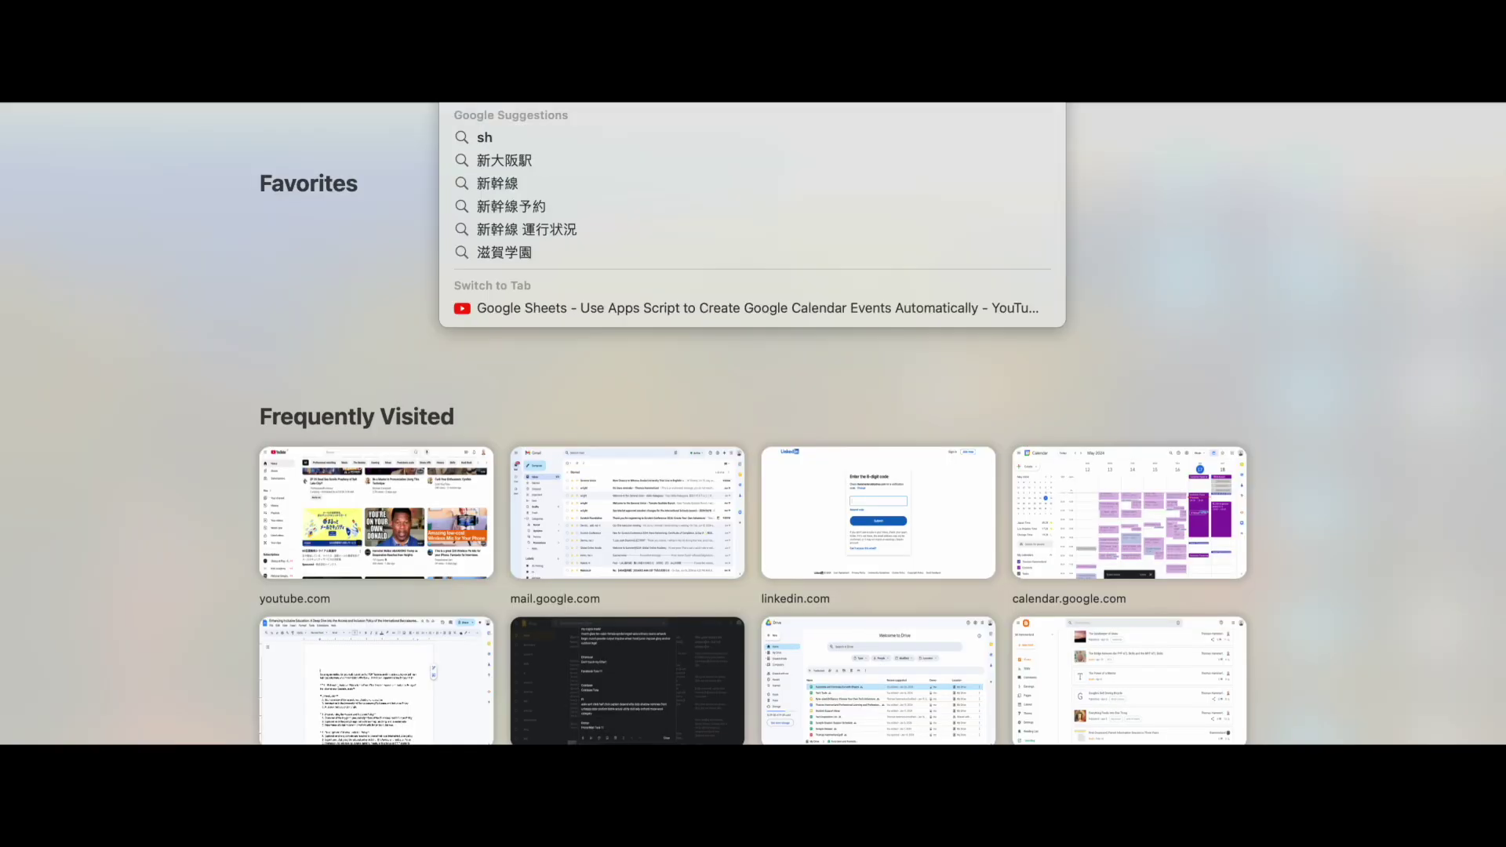
{"action": "key", "text": "BackSpace"}
{"action": "key", "text": "BackSpace"}
{"action": "type", "text": "ts."}
{"action": "key", "text": "Return"}
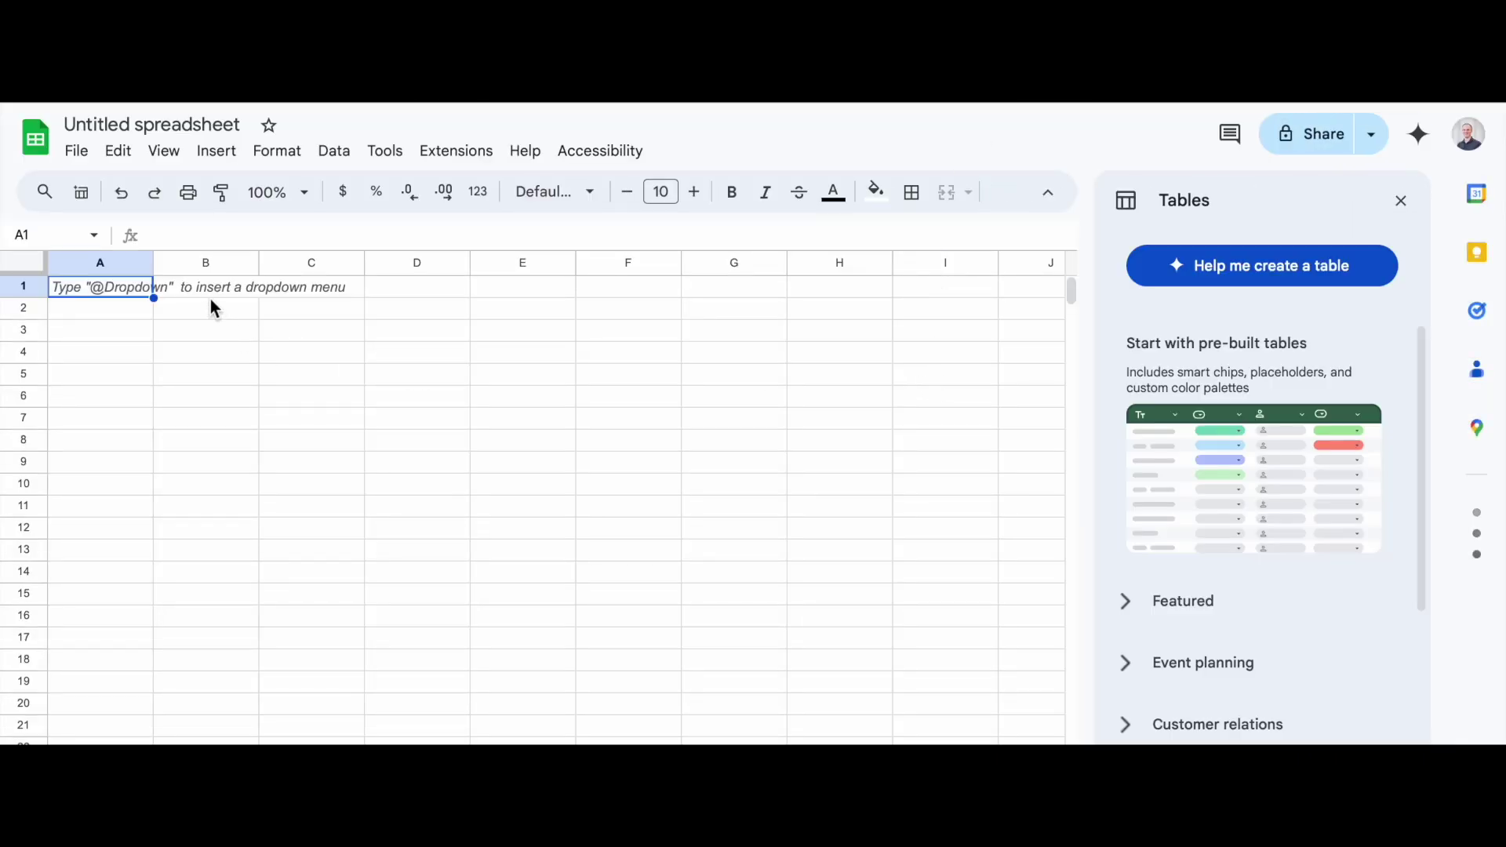
- Paste the copied city list into column B starting at B1 and close the Tables sidebar
{"action": "left_click", "coordinate": [207, 294]}
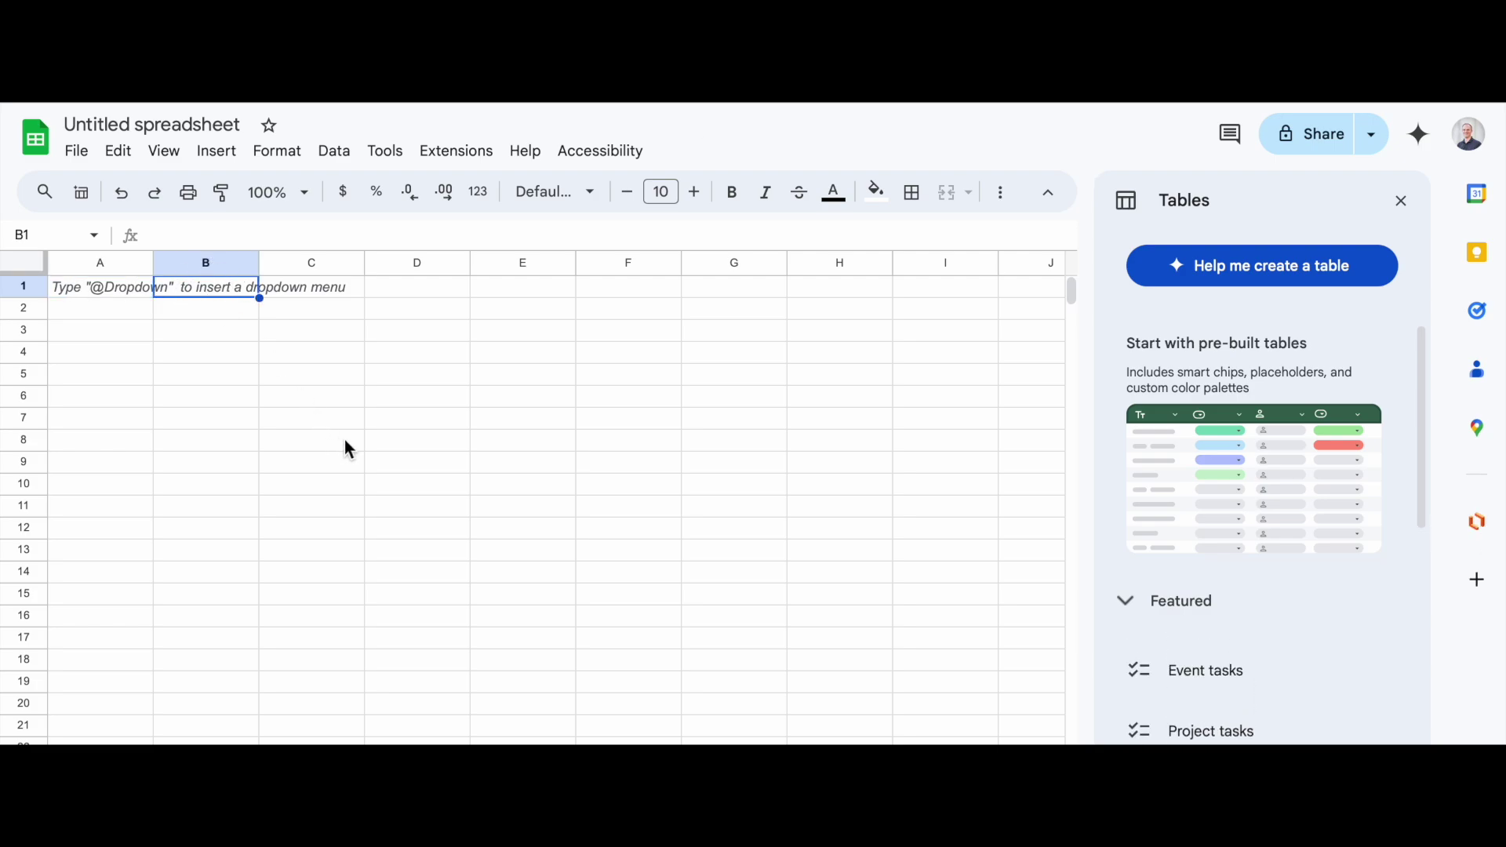
{"action": "type", "text": "City Gurugram, India Ghaziabad, India Faisalabad, Pakistan Faridabad, India Bhiwadi, India Noida, India Patna, India Hotan, China Lucknow, India Lahore, Pakistan Delhi, India Jodhpur, India Muzaffarpur, India Varanasi, India Moradabad, India"}
{"action": "key", "text": "ctrl+z"}
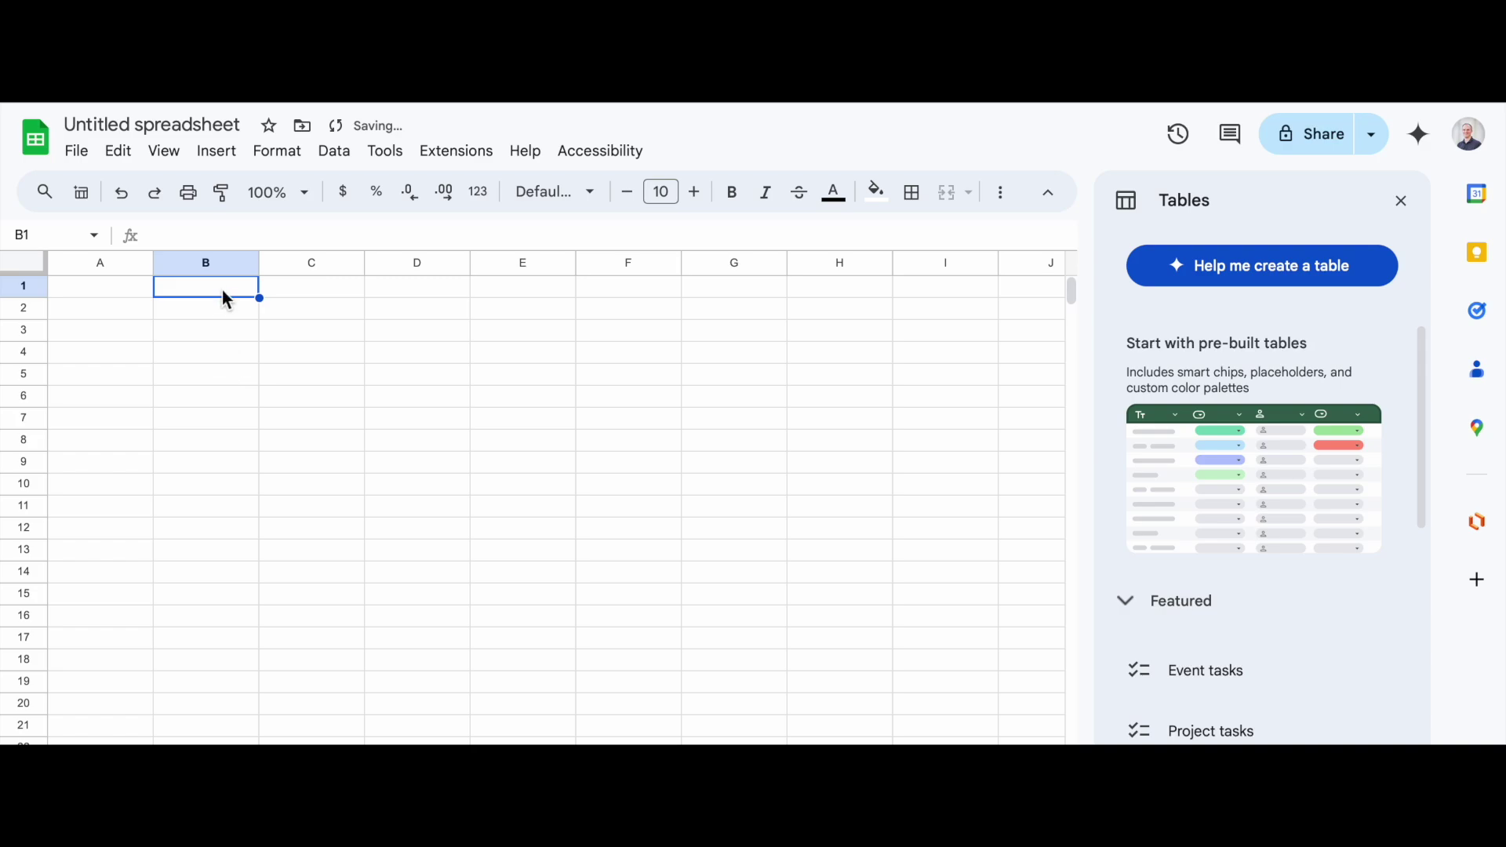
{"action": "type", "text": "City Gurugram, India Ghaziabad, India Faisalabad, Pakistan Faridabad, India Bhiwadi, India Noida, India Patna, India Hotan, China Lucknow, India Lahore, Pakistan Delhi, India Jodhpur, India Muzaffarpur, India Varanasi, India Moradabad, India"}
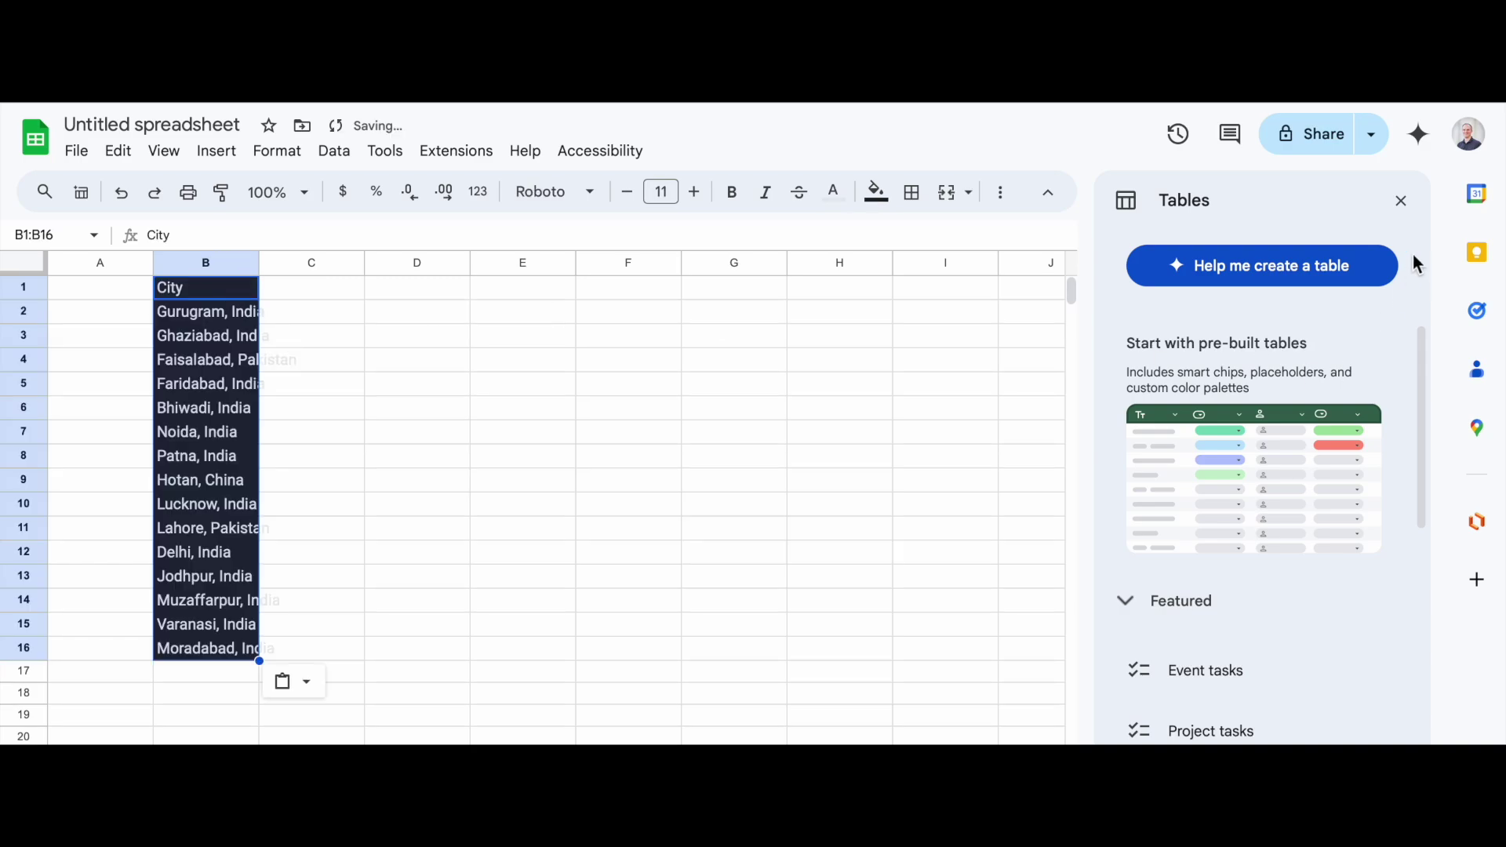
{"action": "left_click", "coordinate": [1402, 201]}
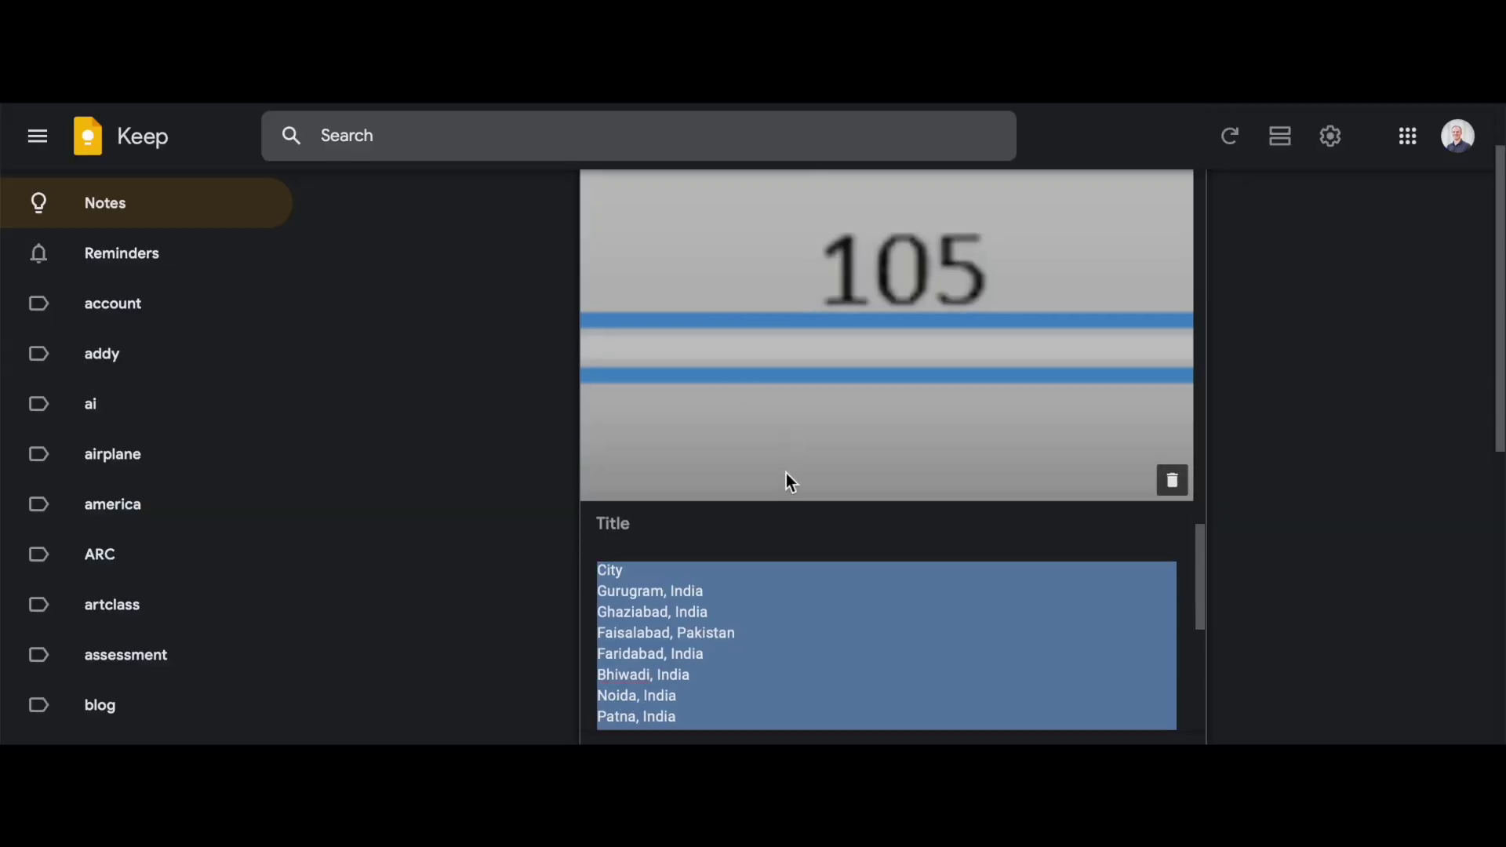
- Return to the Google Keep note and copy the extracted Average Pollution list down to the final 105
{"action": "scroll", "coordinate": [786, 473], "scroll_direction": "down", "scroll_amount": 5}
{"action": "left_click_drag", "start_coordinate": [573, 361], "coordinate": [624, 619]}
{"action": "key", "text": "ctrl+c"}
{"action": "scroll", "coordinate": [881, 334], "scroll_direction": "down", "scroll_amount": 3}
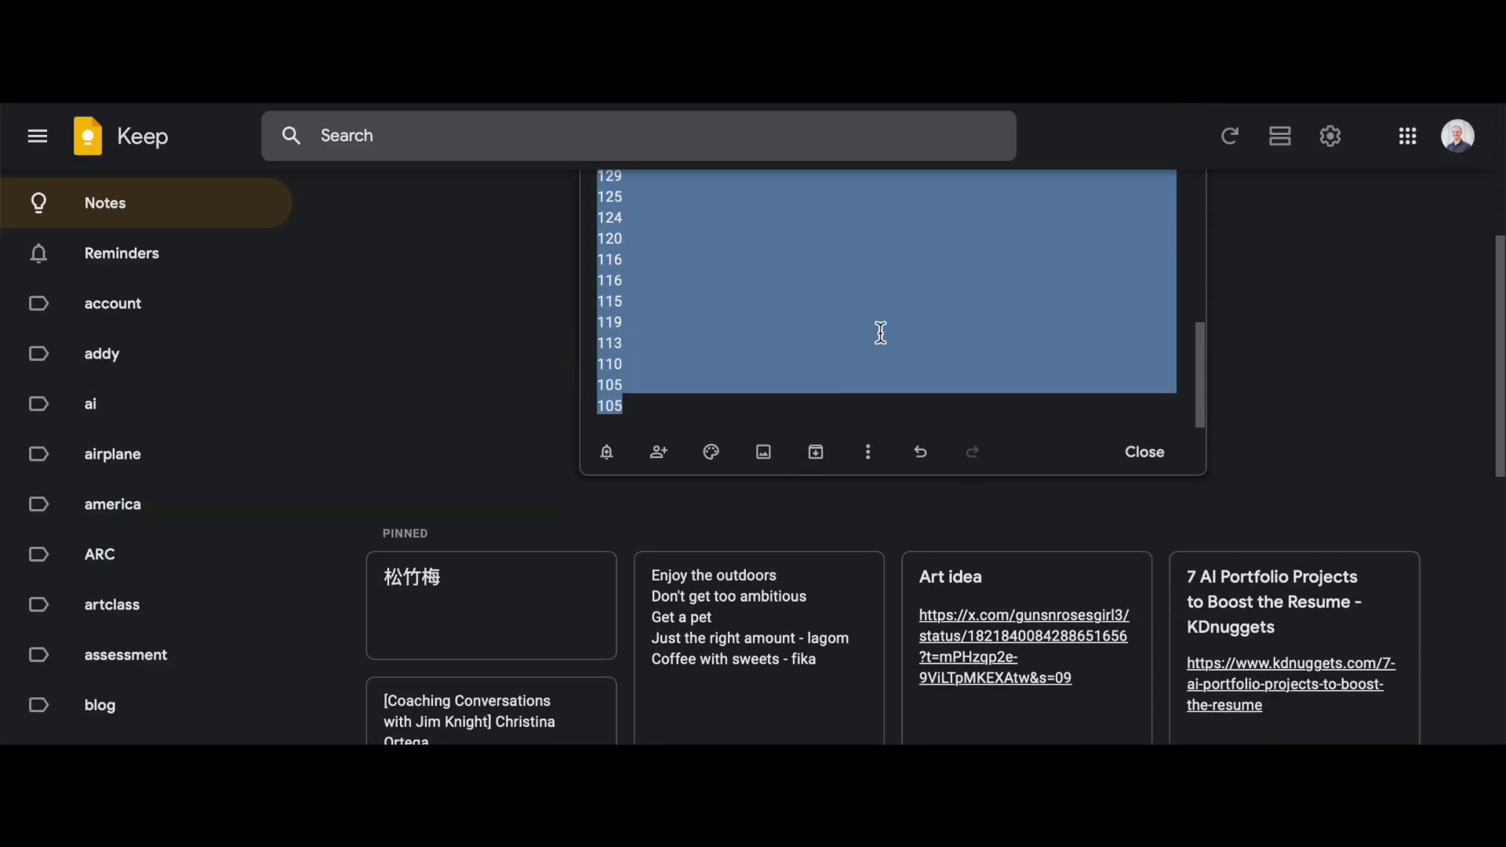
- Switch to the Google Sheets spreadsheet and paste the copied Average Pollution list into column C starting at C1
{"action": "left_click", "coordinate": [1351, 100]}
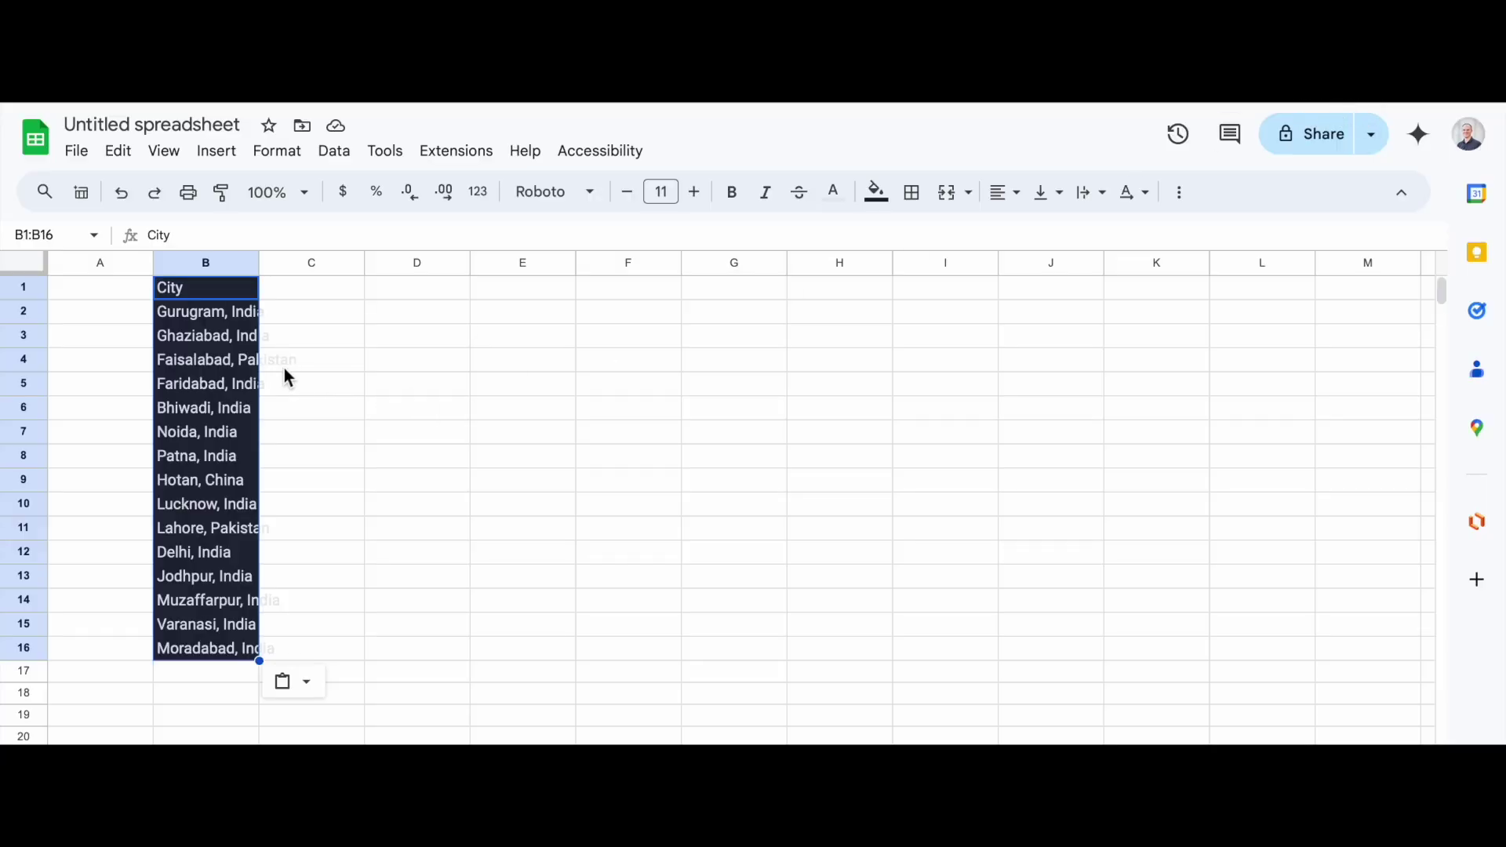
{"action": "left_click", "coordinate": [316, 296]}
{"action": "key", "text": "ctrl+v"}
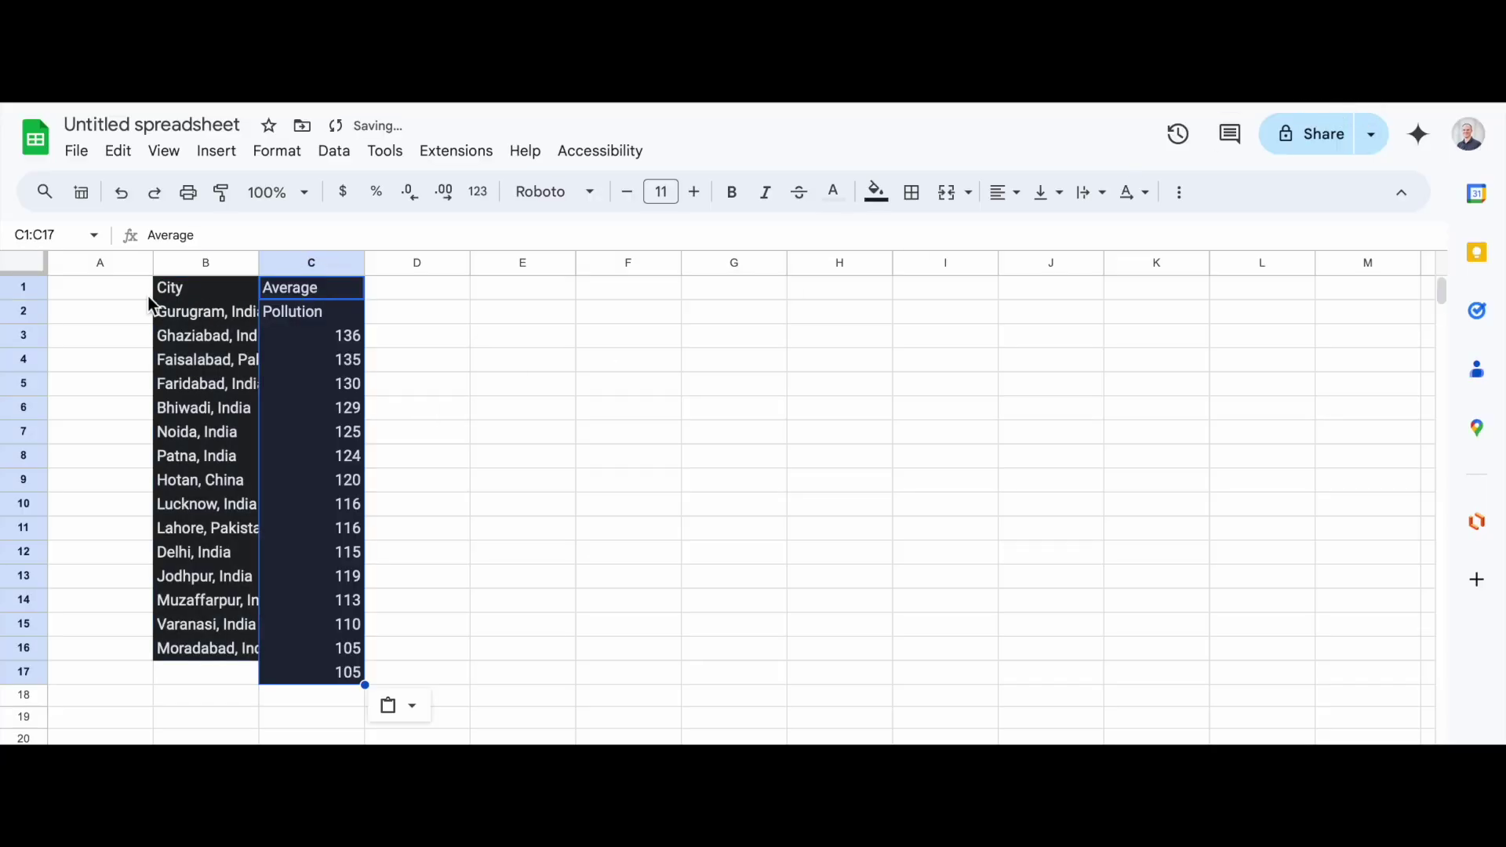
- Move the word Pollution from C2 to D1, beside the Average heading
{"action": "left_click", "coordinate": [296, 312]}
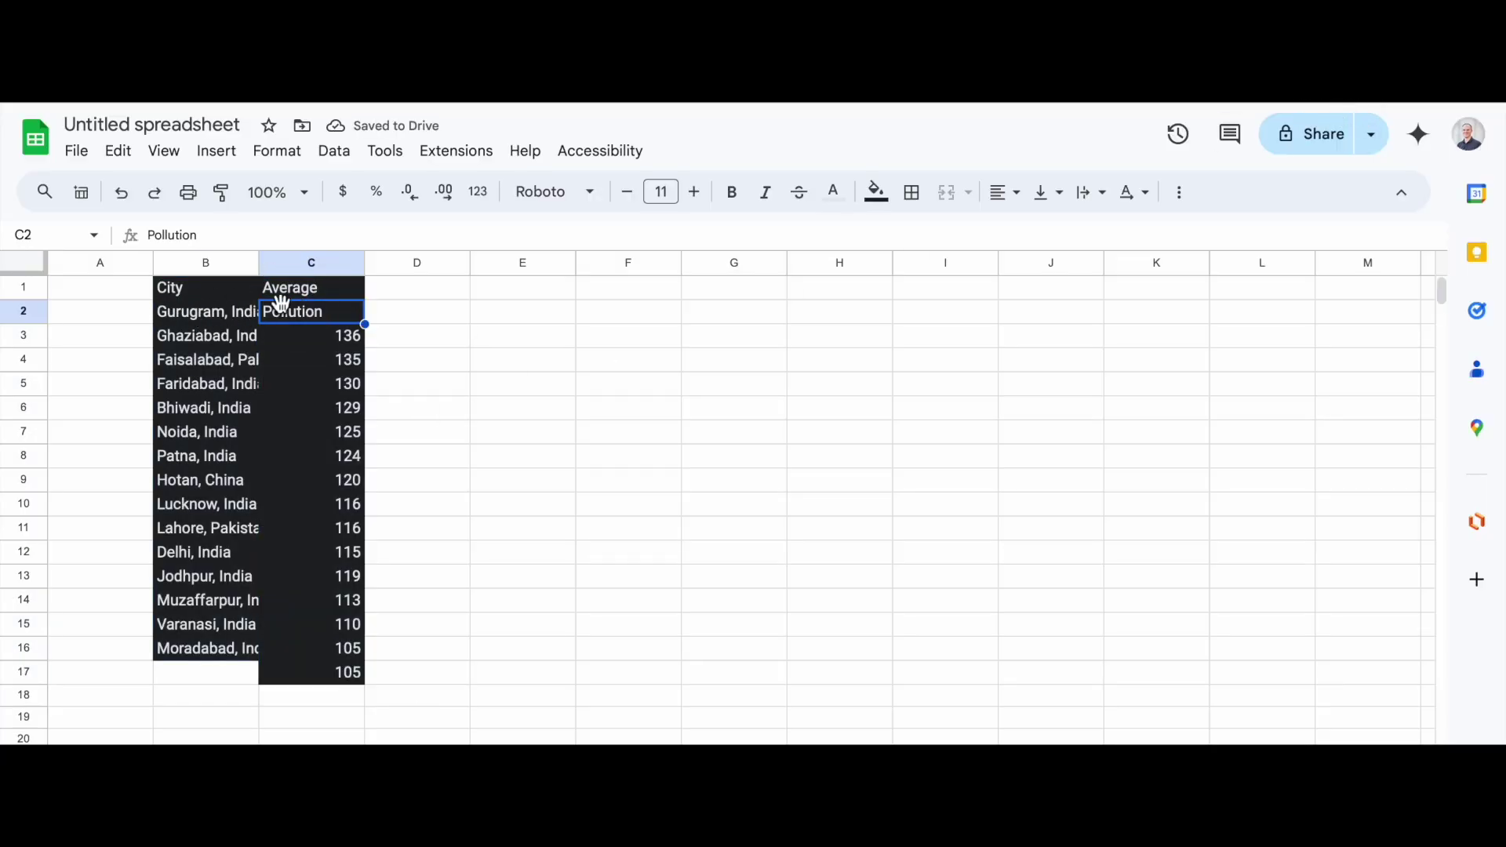
{"action": "left_click", "coordinate": [396, 319]}
{"action": "left_click", "coordinate": [314, 312]}
{"action": "left_click_drag", "start_coordinate": [325, 315], "coordinate": [408, 297]}
- Delete the empty cell C2 and shift the pollution values up to align with the cities
{"action": "left_click", "coordinate": [329, 318]}
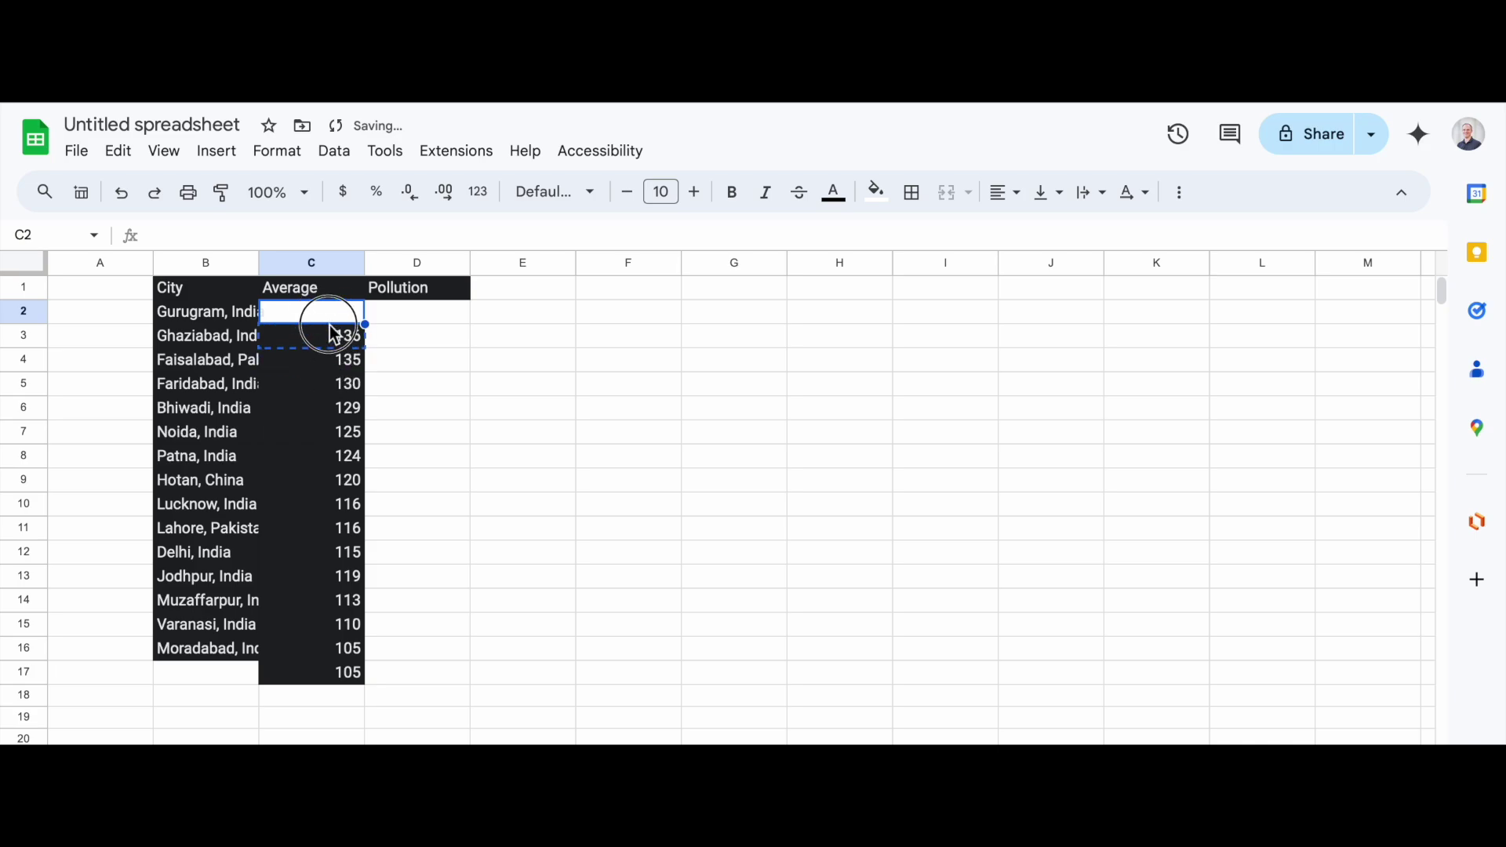
{"action": "right_click", "coordinate": [333, 329]}
{"action": "mouse_move", "coordinate": [430, 547]}
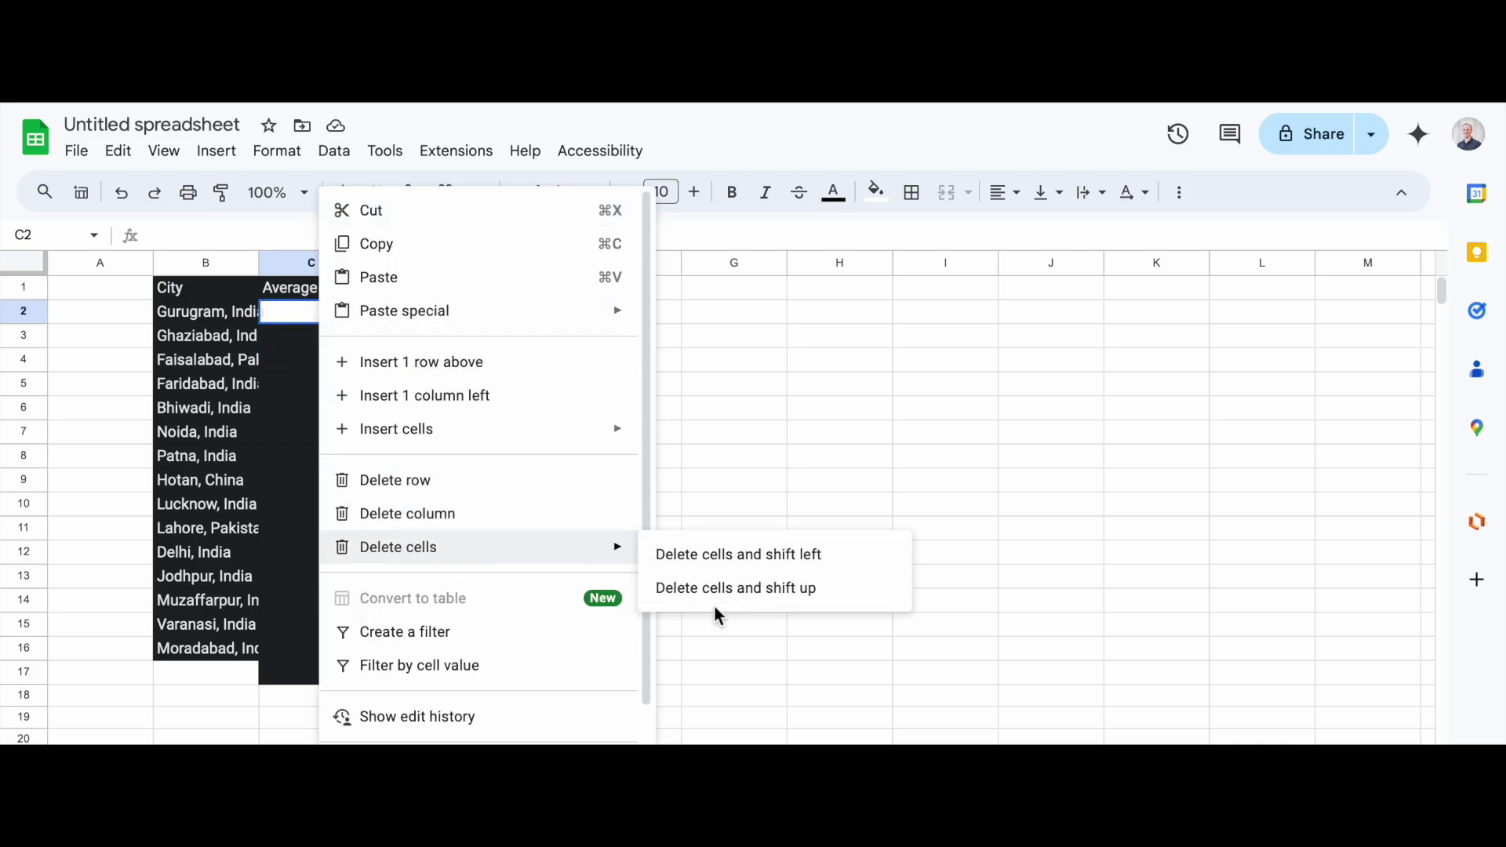
{"action": "left_click", "coordinate": [717, 598]}
{"action": "left_click", "coordinate": [589, 505]}
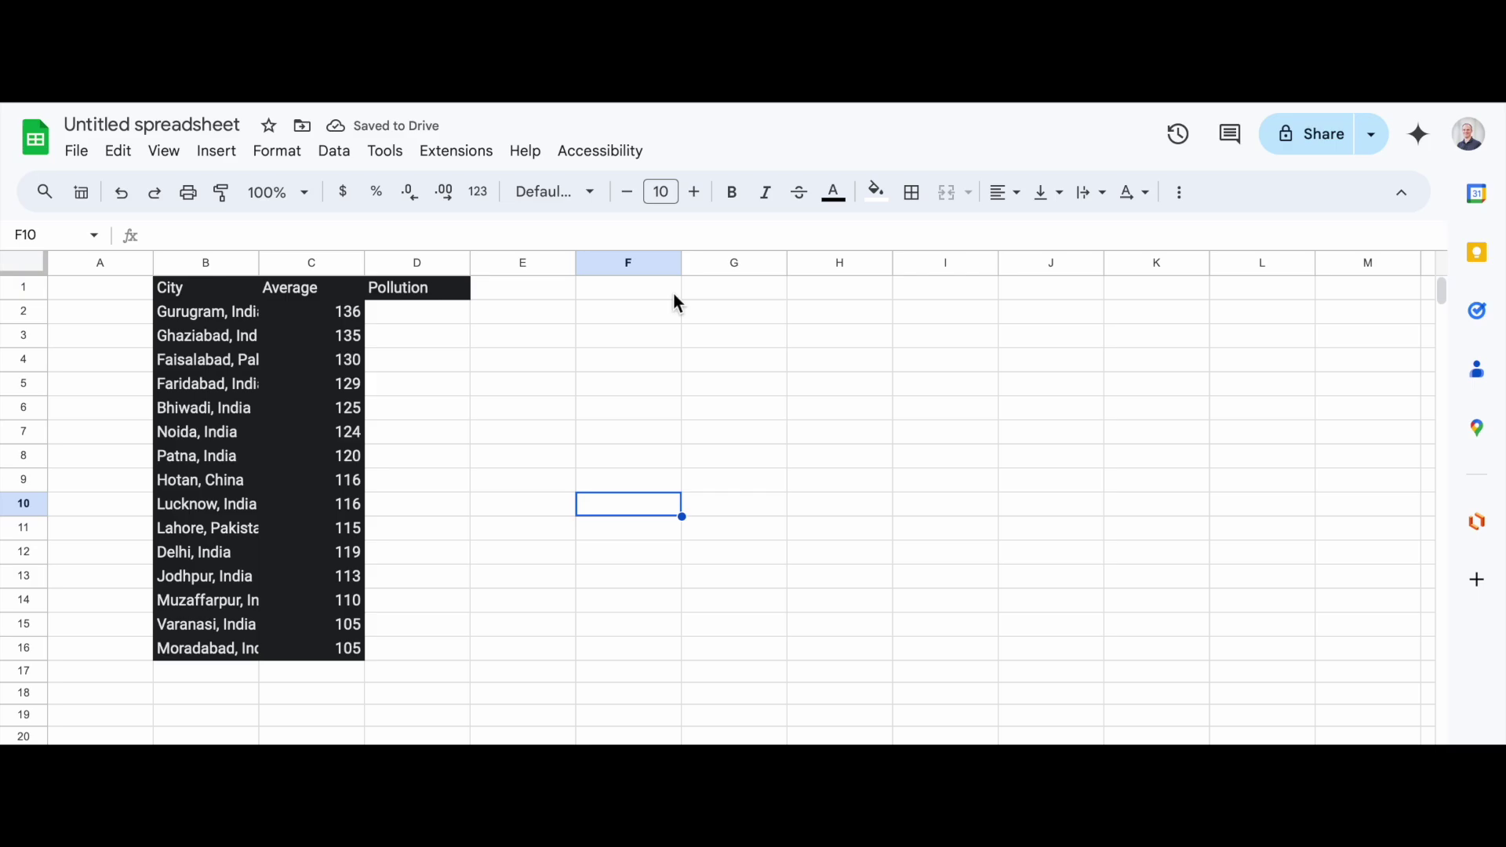
- Switch to the paused YouTube video and capture a screenshot of the table's Rank column
{"action": "left_click", "coordinate": [1024, 95]}
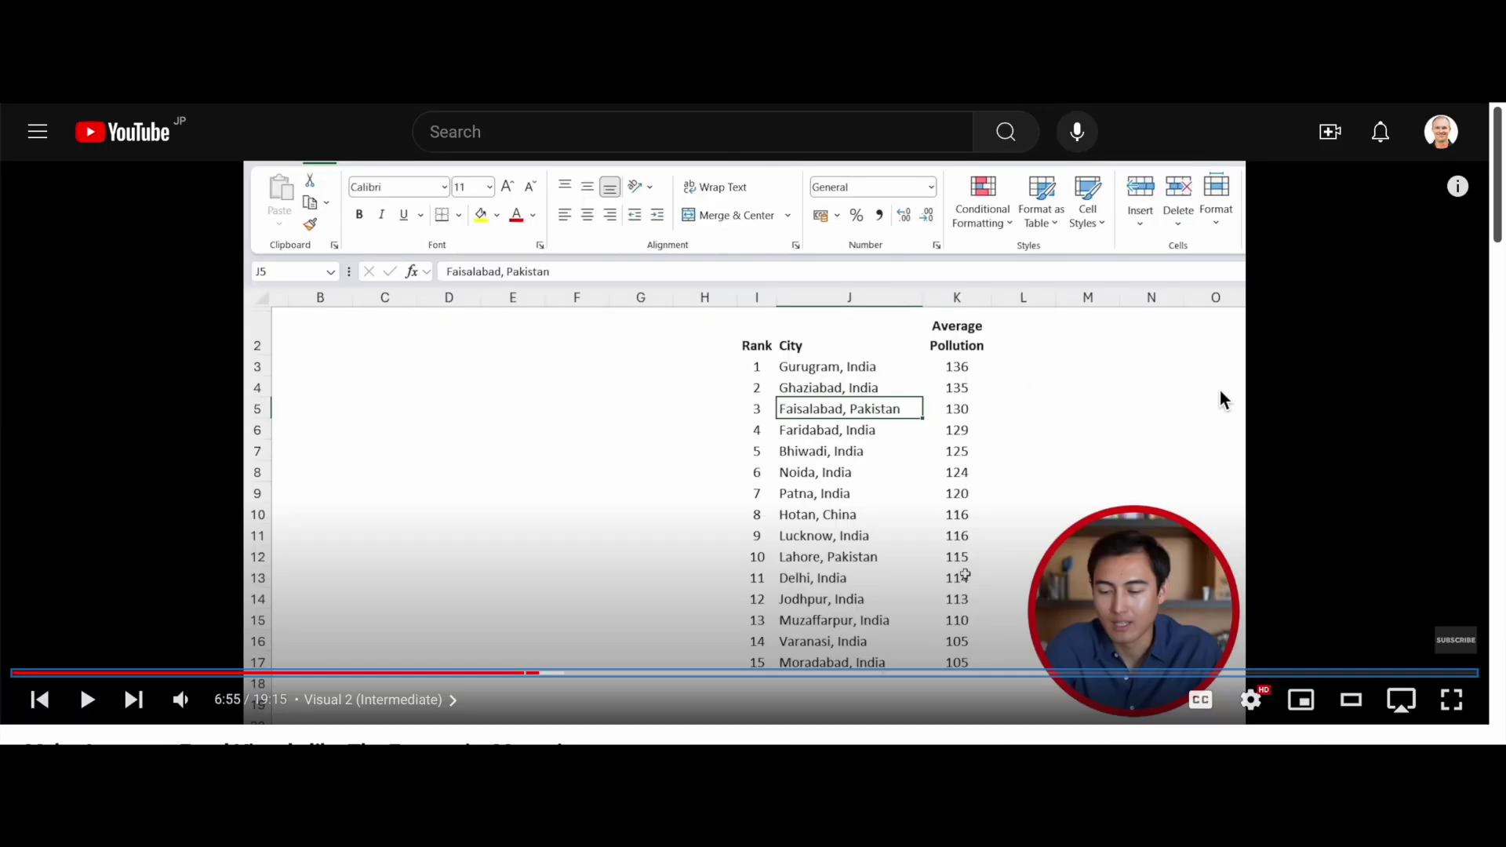
{"action": "key", "text": "super+shift+4"}
{"action": "left_click_drag", "start_coordinate": [719, 329], "coordinate": [776, 672]}
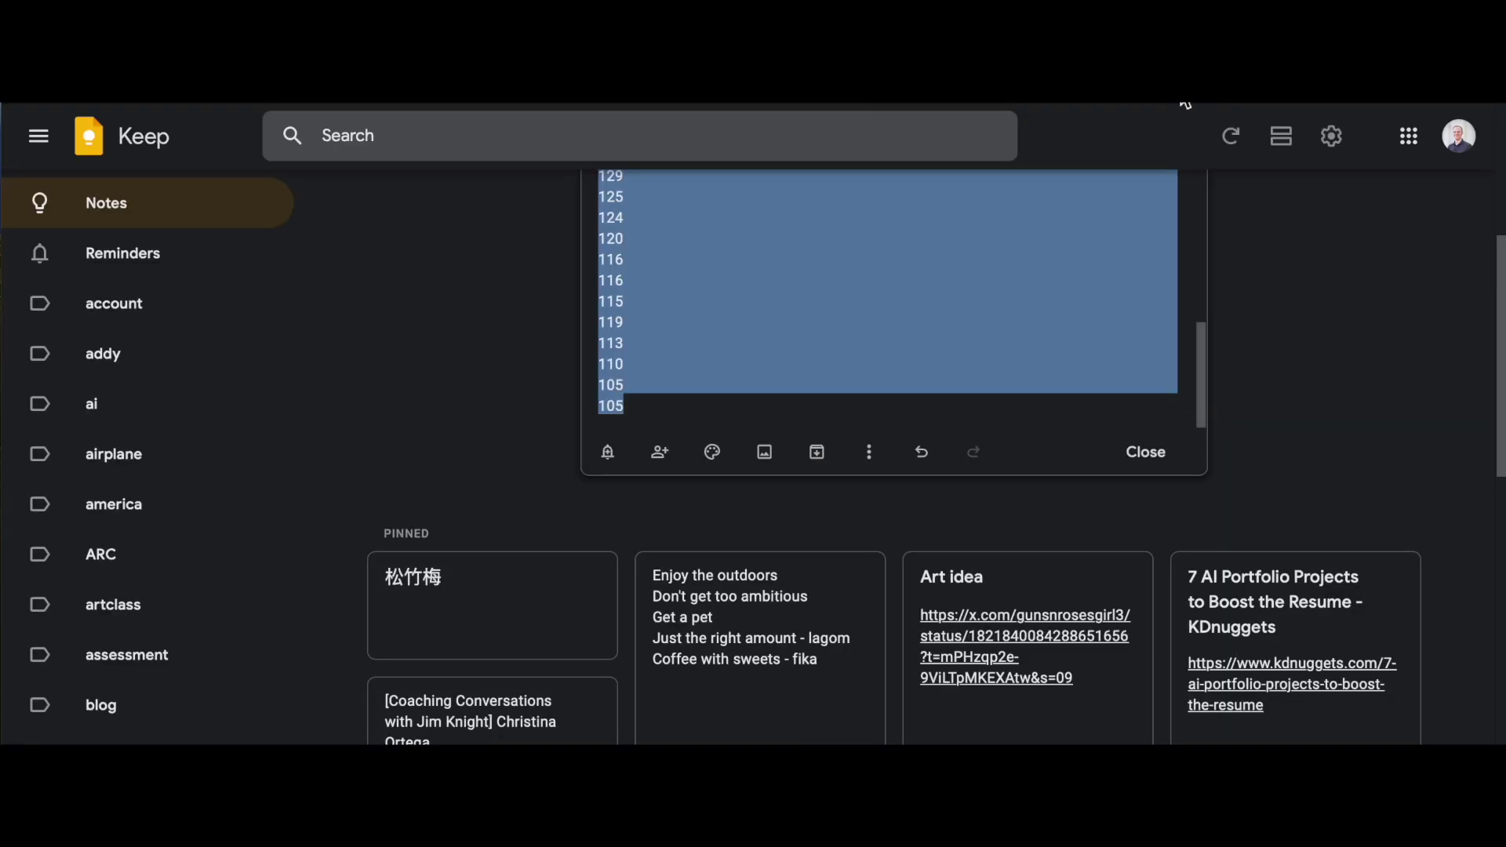
- Return to the Google Keep note and remove the old pollution column image from it
{"action": "scroll", "coordinate": [1022, 290], "scroll_direction": "up", "scroll_amount": 10}
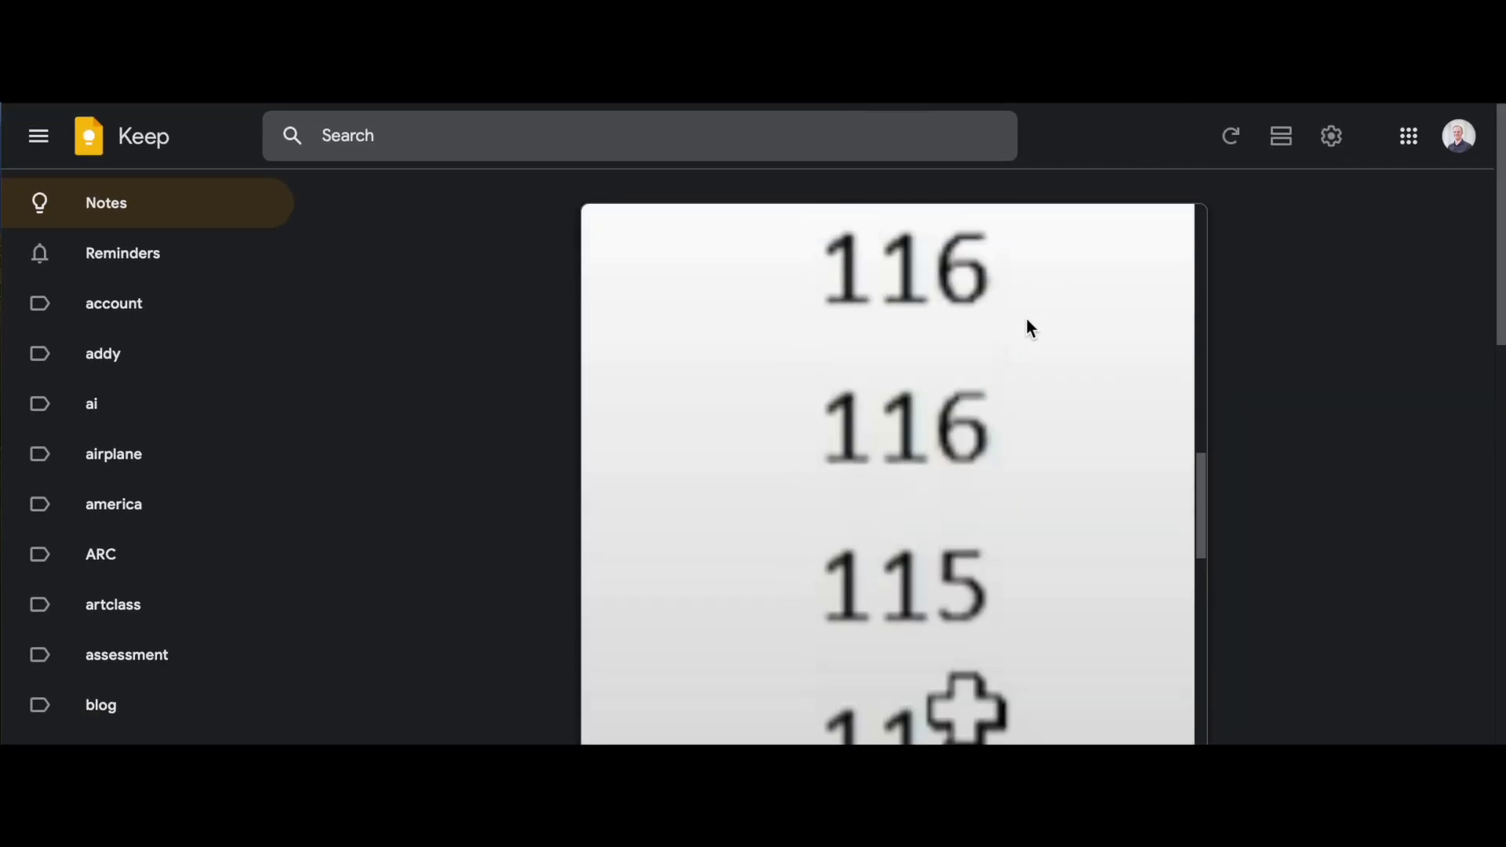
{"action": "scroll", "coordinate": [1032, 578], "scroll_direction": "down", "scroll_amount": 10}
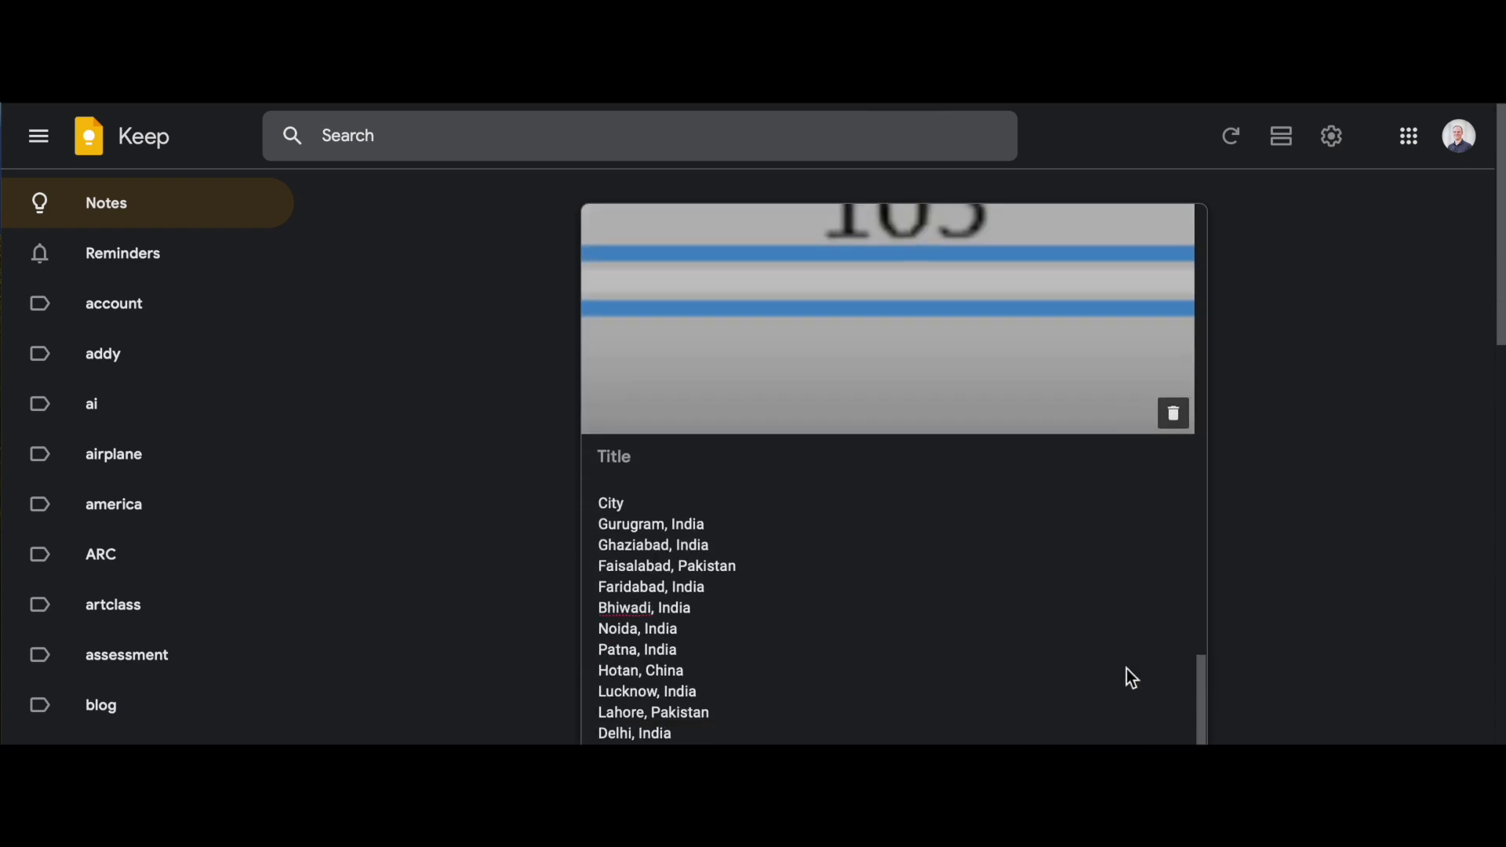
{"action": "mouse_move", "coordinate": [1185, 340]}
{"action": "left_click", "coordinate": [1174, 336]}
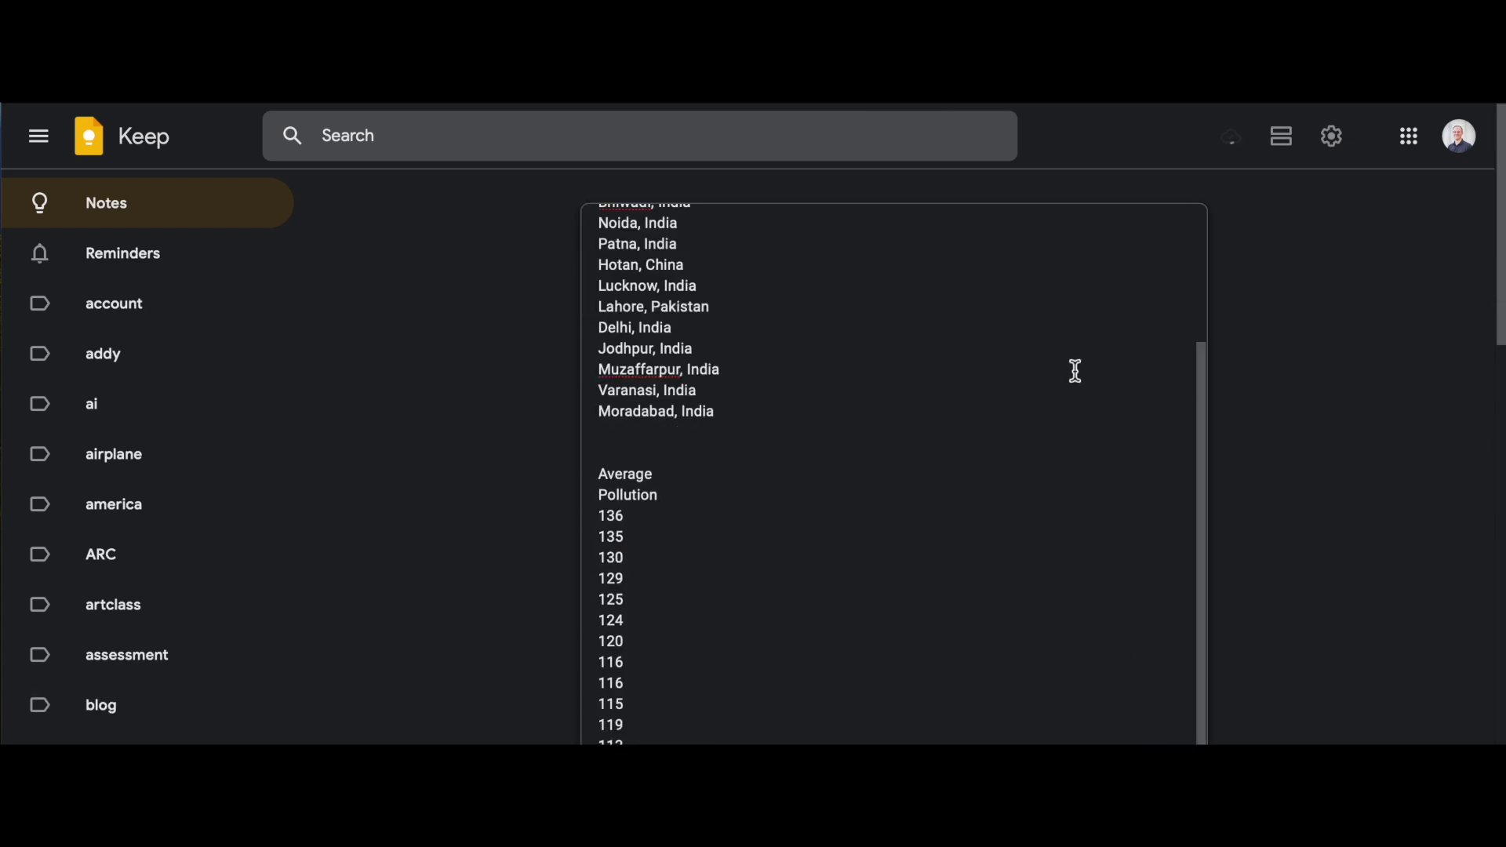
- Paste the Rank column screenshot into the note
{"action": "scroll", "coordinate": [1075, 371], "scroll_direction": "up", "scroll_amount": 3}
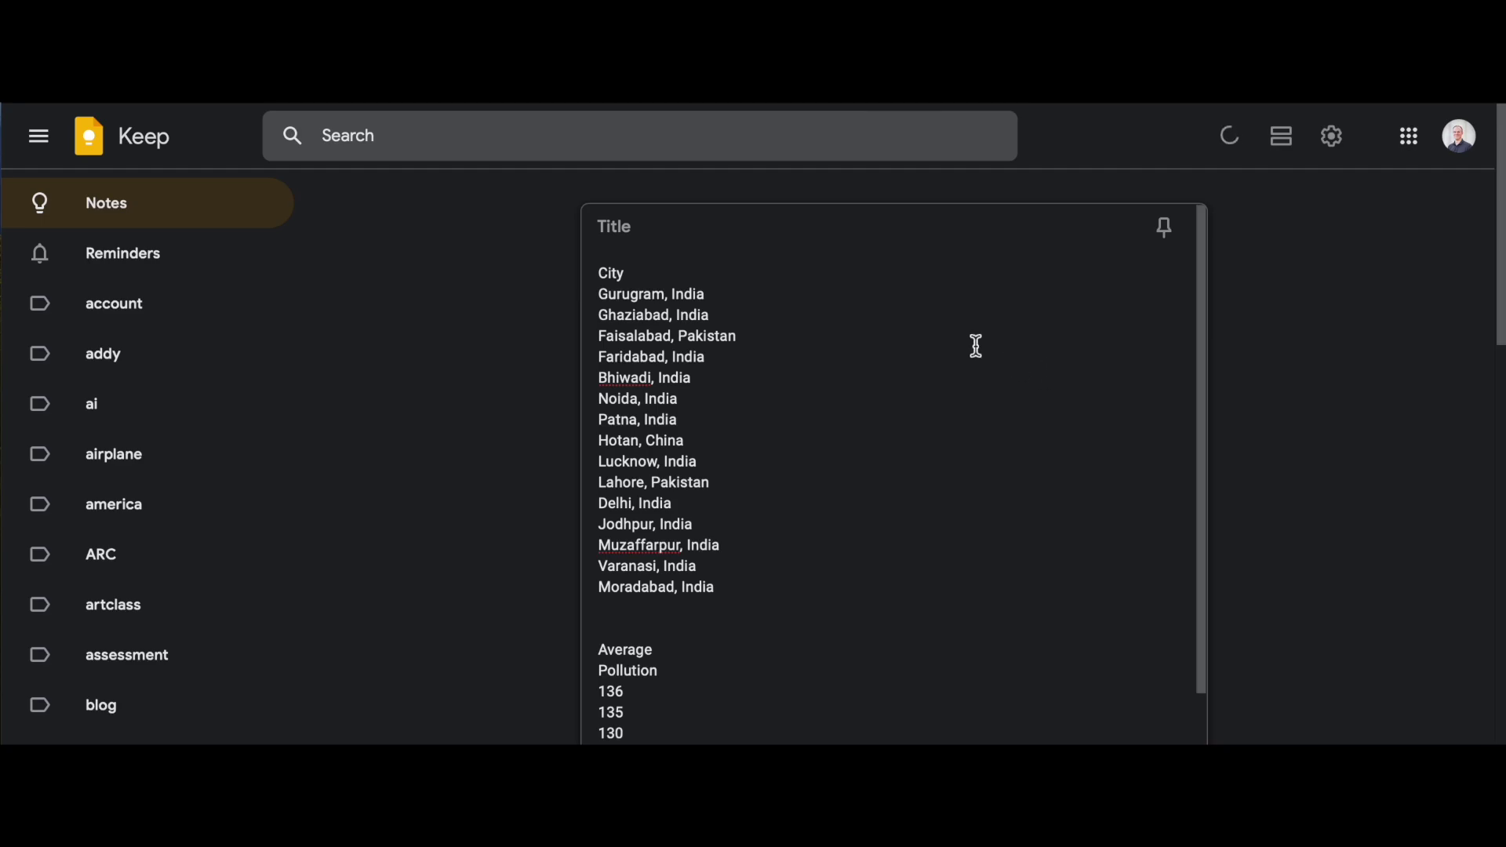
{"action": "left_click", "coordinate": [954, 278]}
{"action": "key", "text": "ctrl+v"}
{"action": "scroll", "coordinate": [906, 485], "scroll_direction": "down", "scroll_amount": 20}
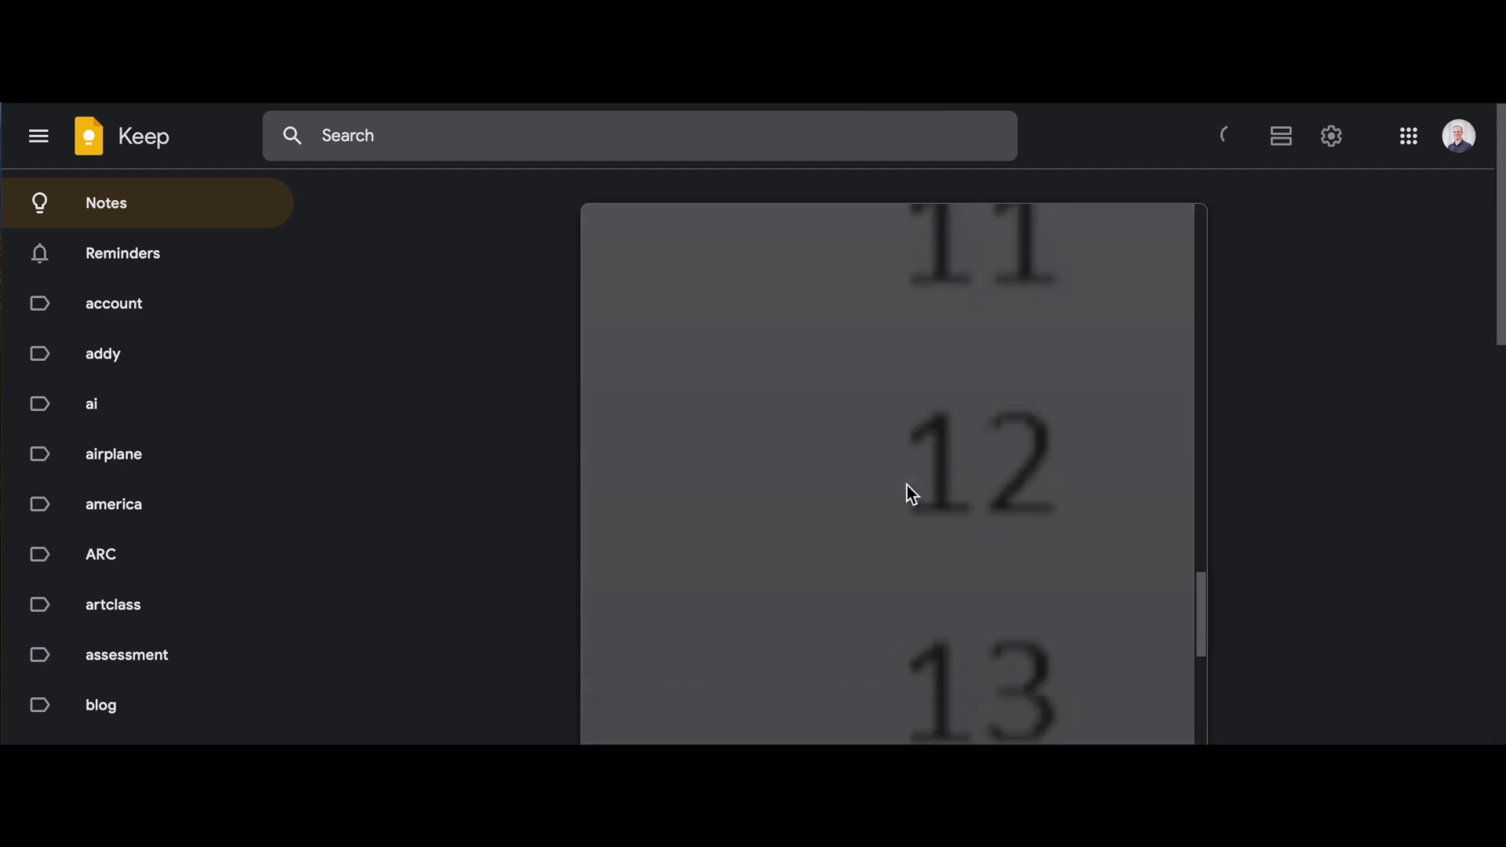
- Grab the text from the Rank column image into the note
{"action": "scroll", "coordinate": [907, 490], "scroll_direction": "down", "scroll_amount": 5}
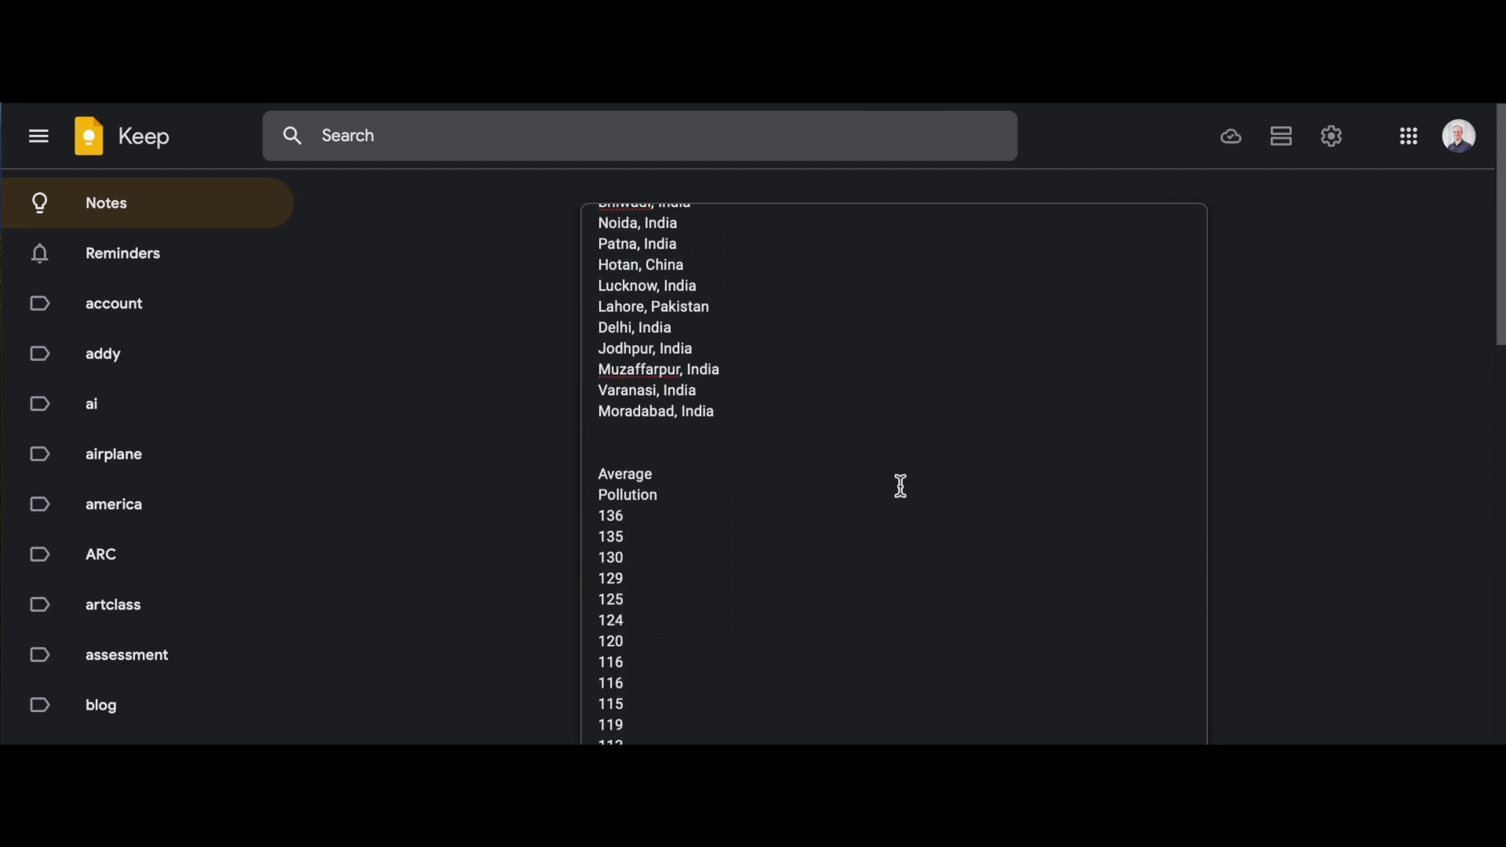
{"action": "scroll", "coordinate": [1320, 582], "scroll_direction": "down", "scroll_amount": 5}
{"action": "scroll", "coordinate": [1315, 574], "scroll_direction": "up", "scroll_amount": 1}
{"action": "left_click", "coordinate": [869, 512]}
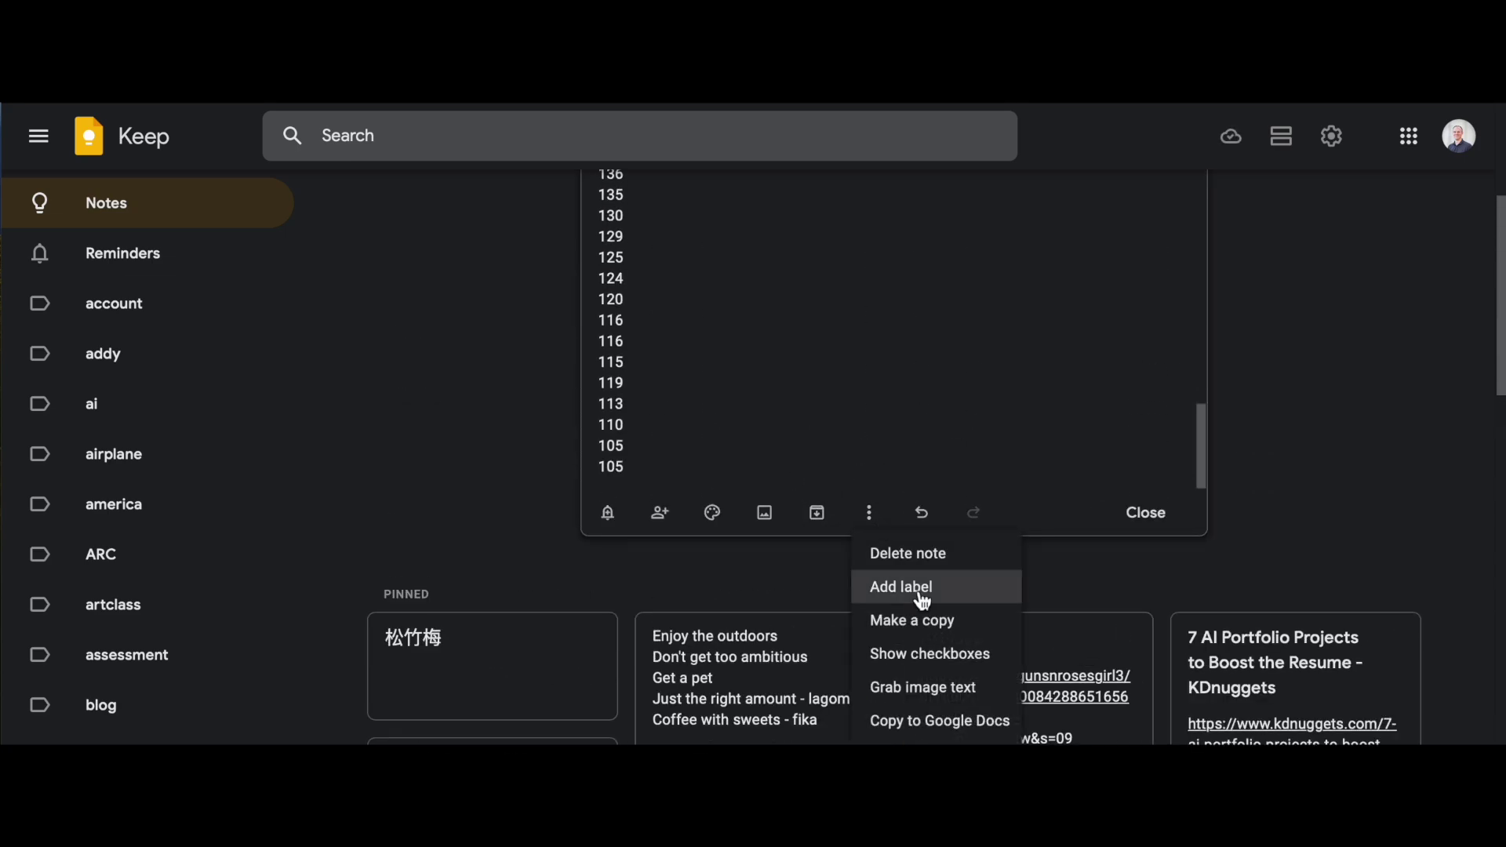
{"action": "left_click", "coordinate": [961, 695]}
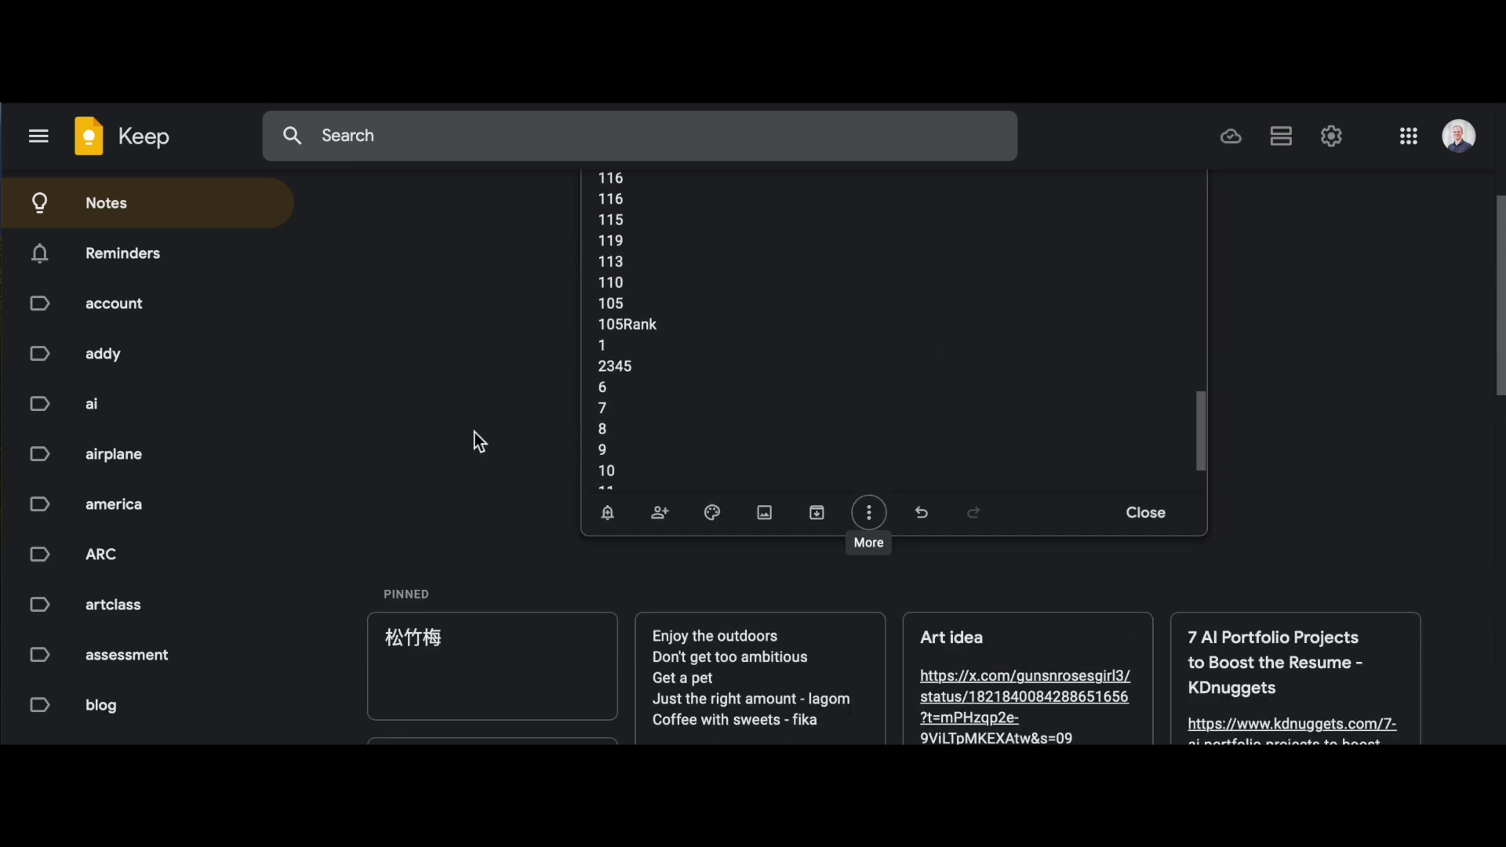
- Separate the Rank heading from the preceding 105 with a blank line
{"action": "left_click", "coordinate": [628, 324]}
{"action": "key", "text": "Return"}
{"action": "key", "text": "Return"}
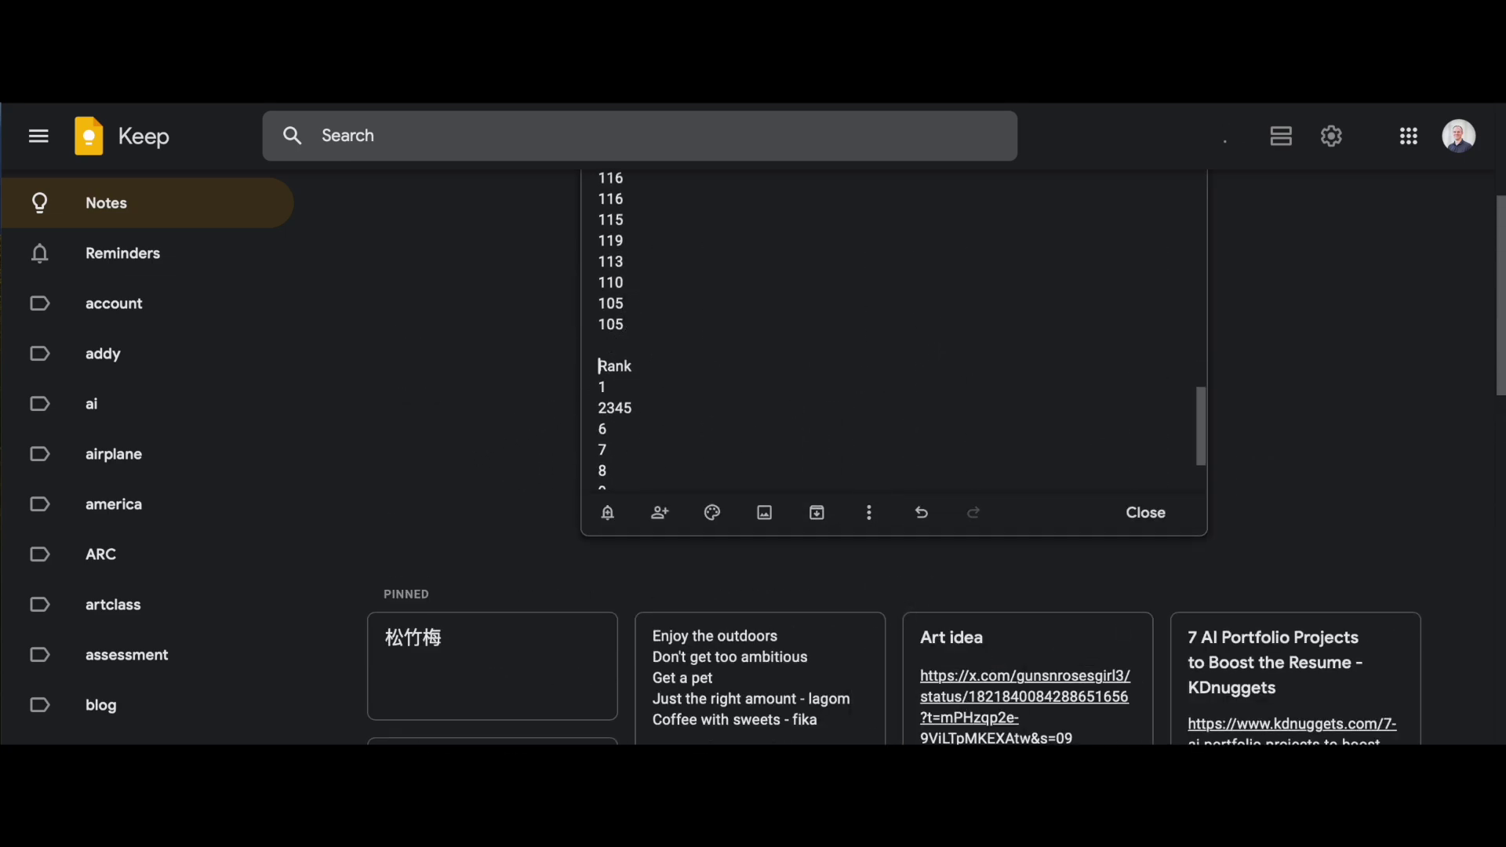
- Split the run-together ranks 2345 so that 2, 3, 4 and 5 each sit on their own line
{"action": "left_click", "coordinate": [608, 304]}
{"action": "key", "text": "Return"}
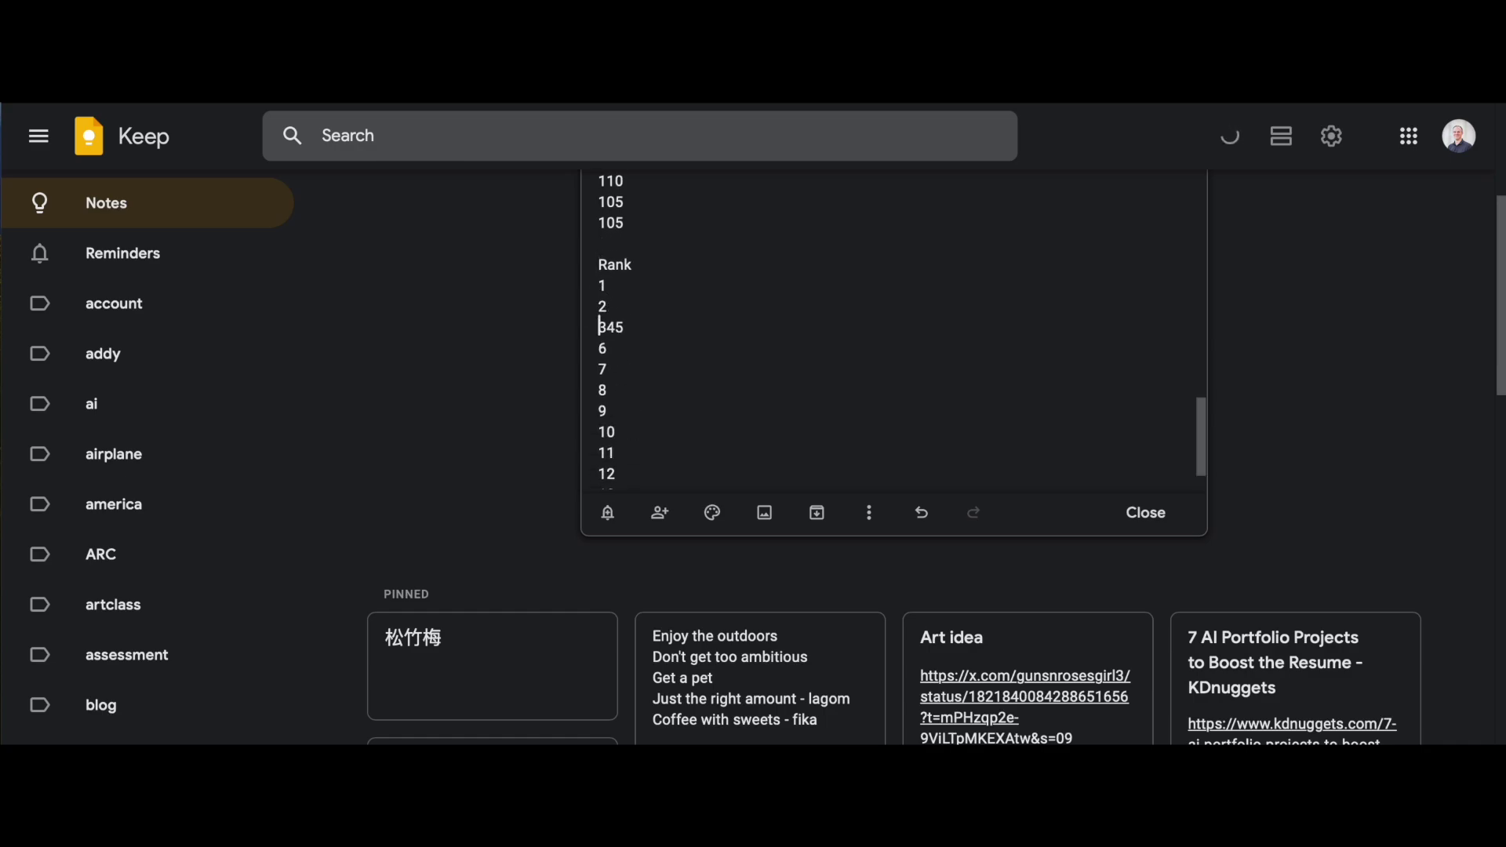
{"action": "left_click", "coordinate": [607, 327]}
{"action": "key", "text": "Return"}
{"action": "left_click", "coordinate": [607, 348]}
{"action": "key", "text": "Return"}
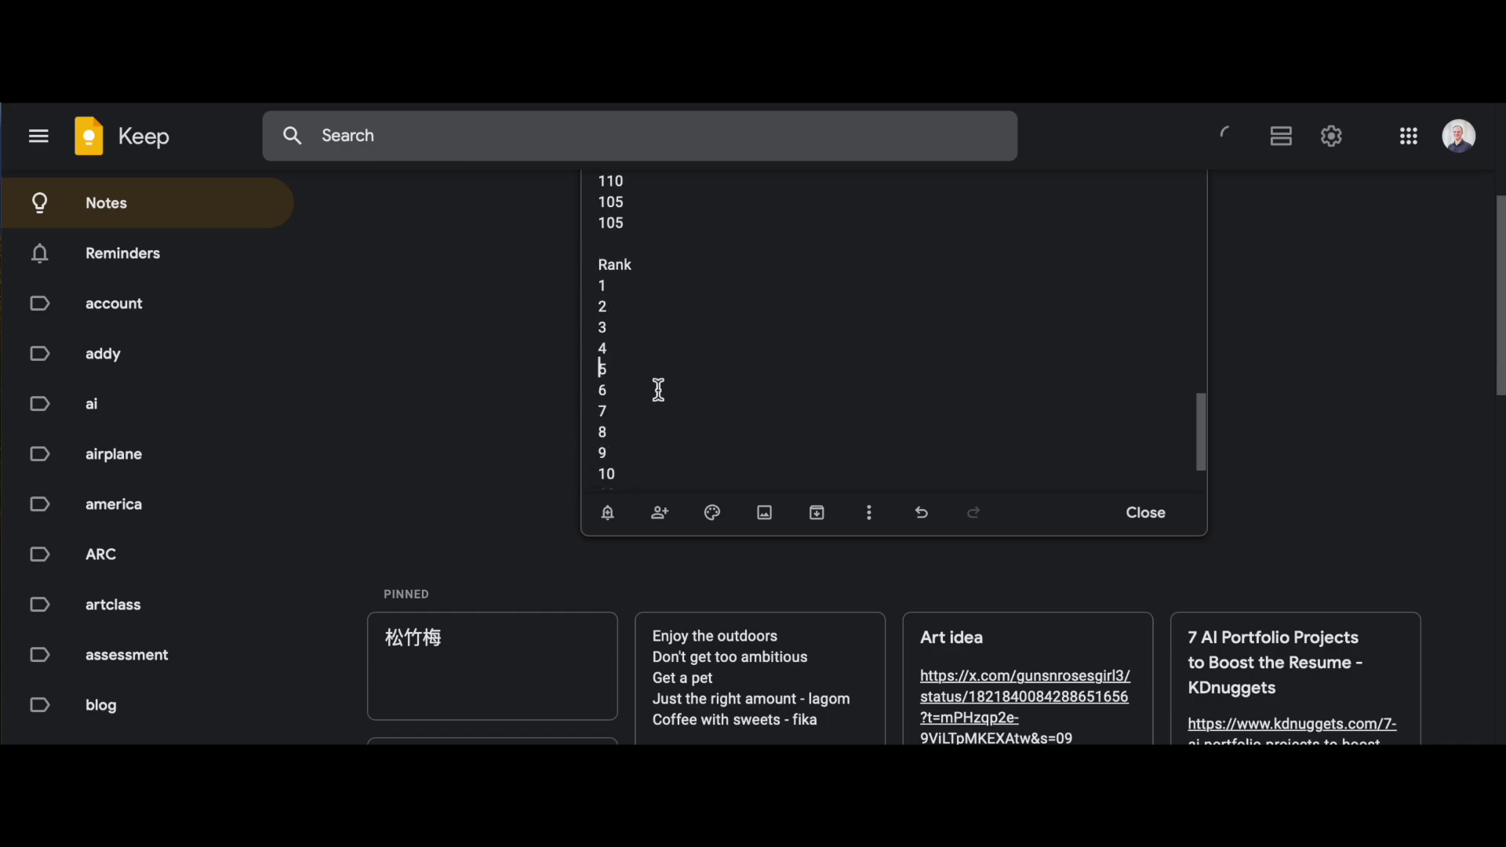
- Delete the stray 10 below 15 at the end of the rank list
{"action": "scroll", "coordinate": [674, 388], "scroll_direction": "down", "scroll_amount": 2}
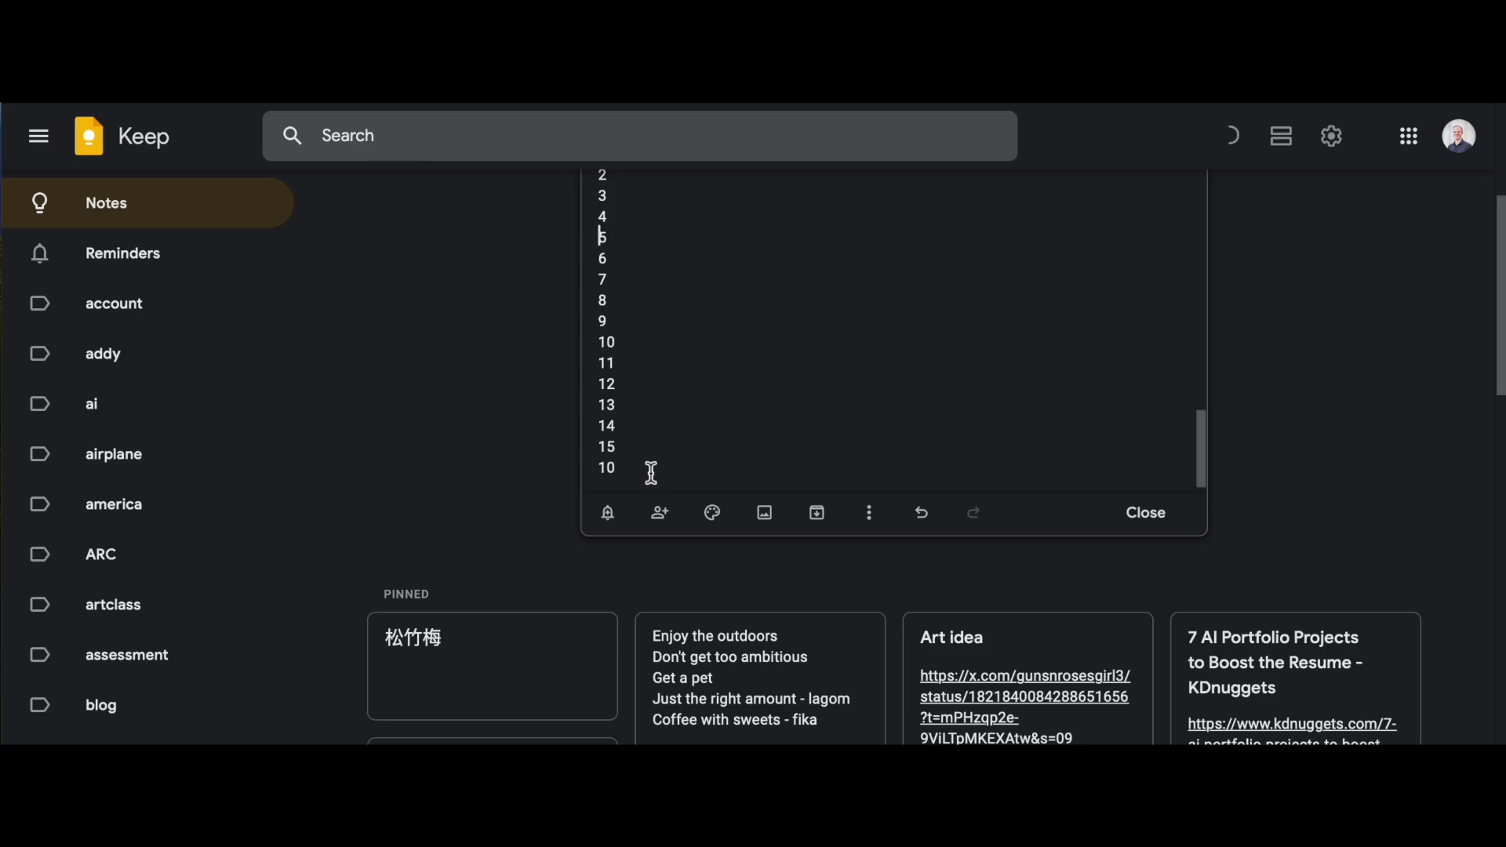
{"action": "left_click_drag", "start_coordinate": [649, 470], "coordinate": [572, 471]}
{"action": "key", "text": "BackSpace"}
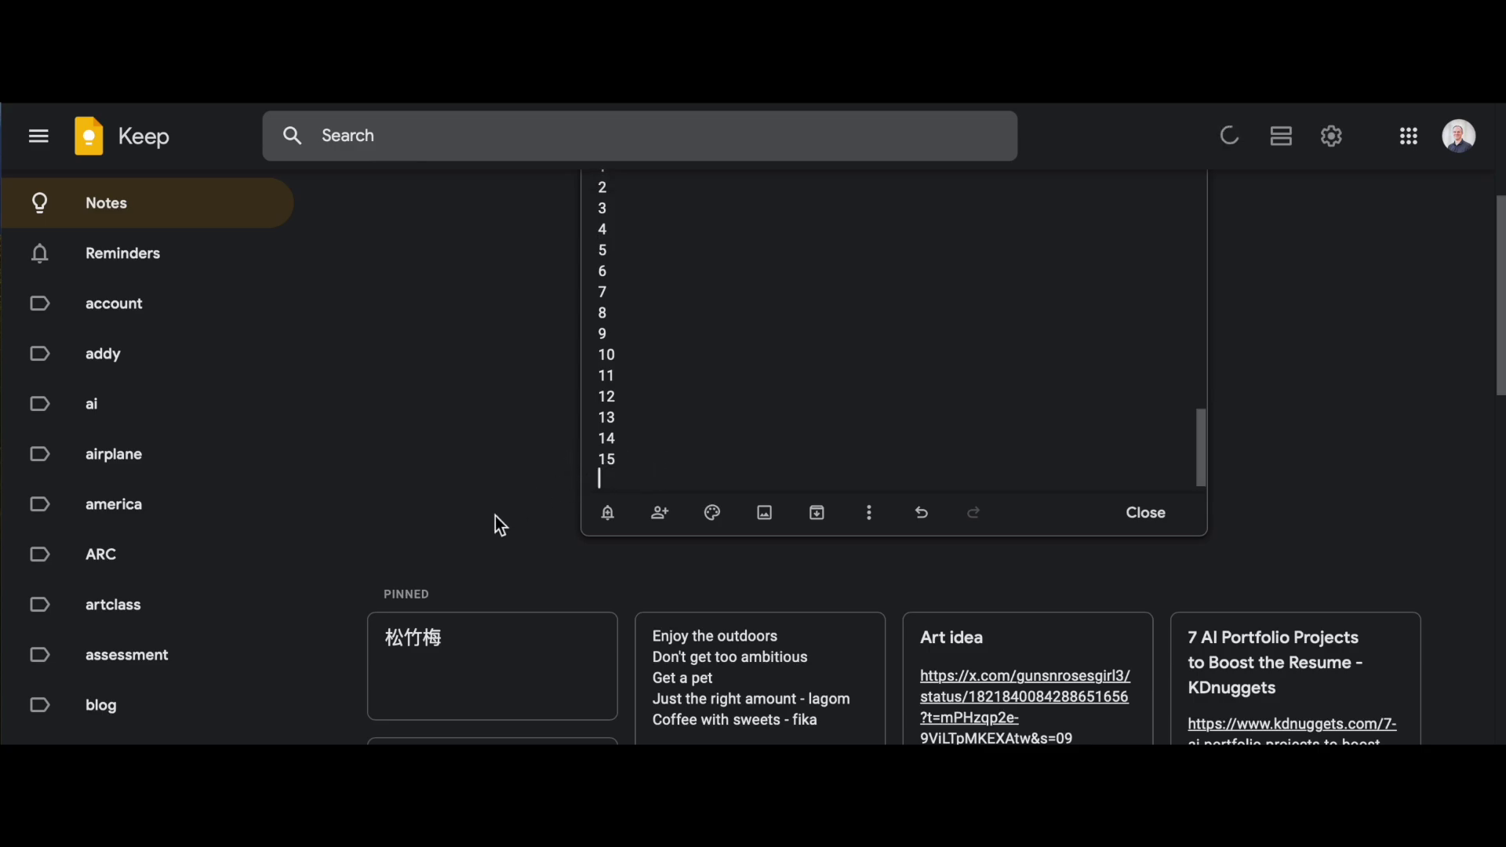
- Copy the rank list from 15 up to the Rank heading
{"action": "left_click_drag", "start_coordinate": [627, 461], "coordinate": [593, 263]}
{"action": "key", "text": "ctrl+c"}
{"action": "scroll", "coordinate": [658, 226], "scroll_direction": "up", "scroll_amount": 2}
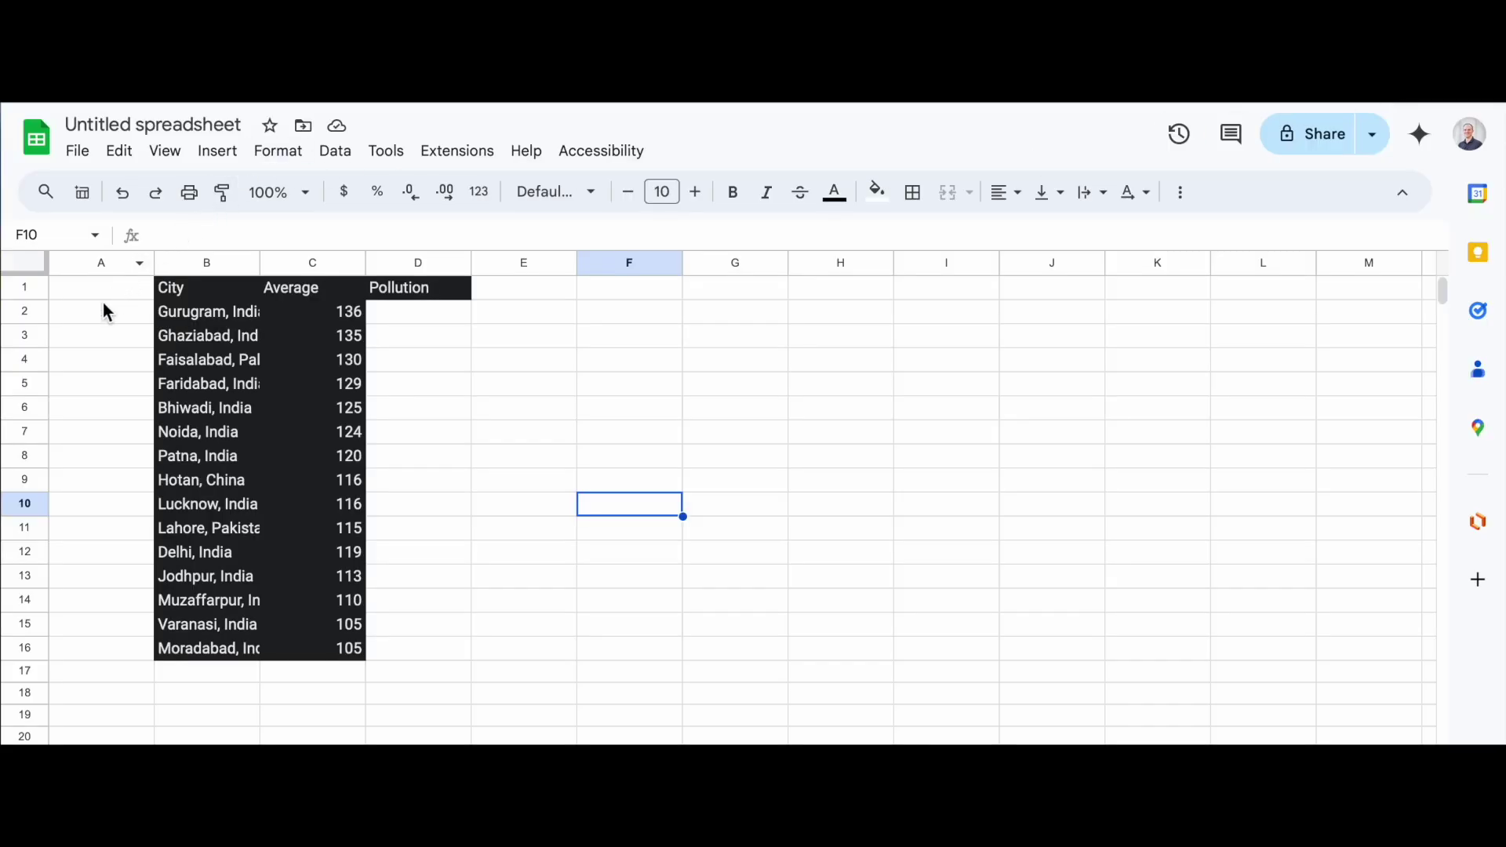
- Paste the rank list into column A of the Google Sheets spreadsheet starting at A1
{"action": "left_click", "coordinate": [107, 312]}
{"action": "left_click", "coordinate": [111, 289]}
{"action": "key", "text": "ctrl+v"}
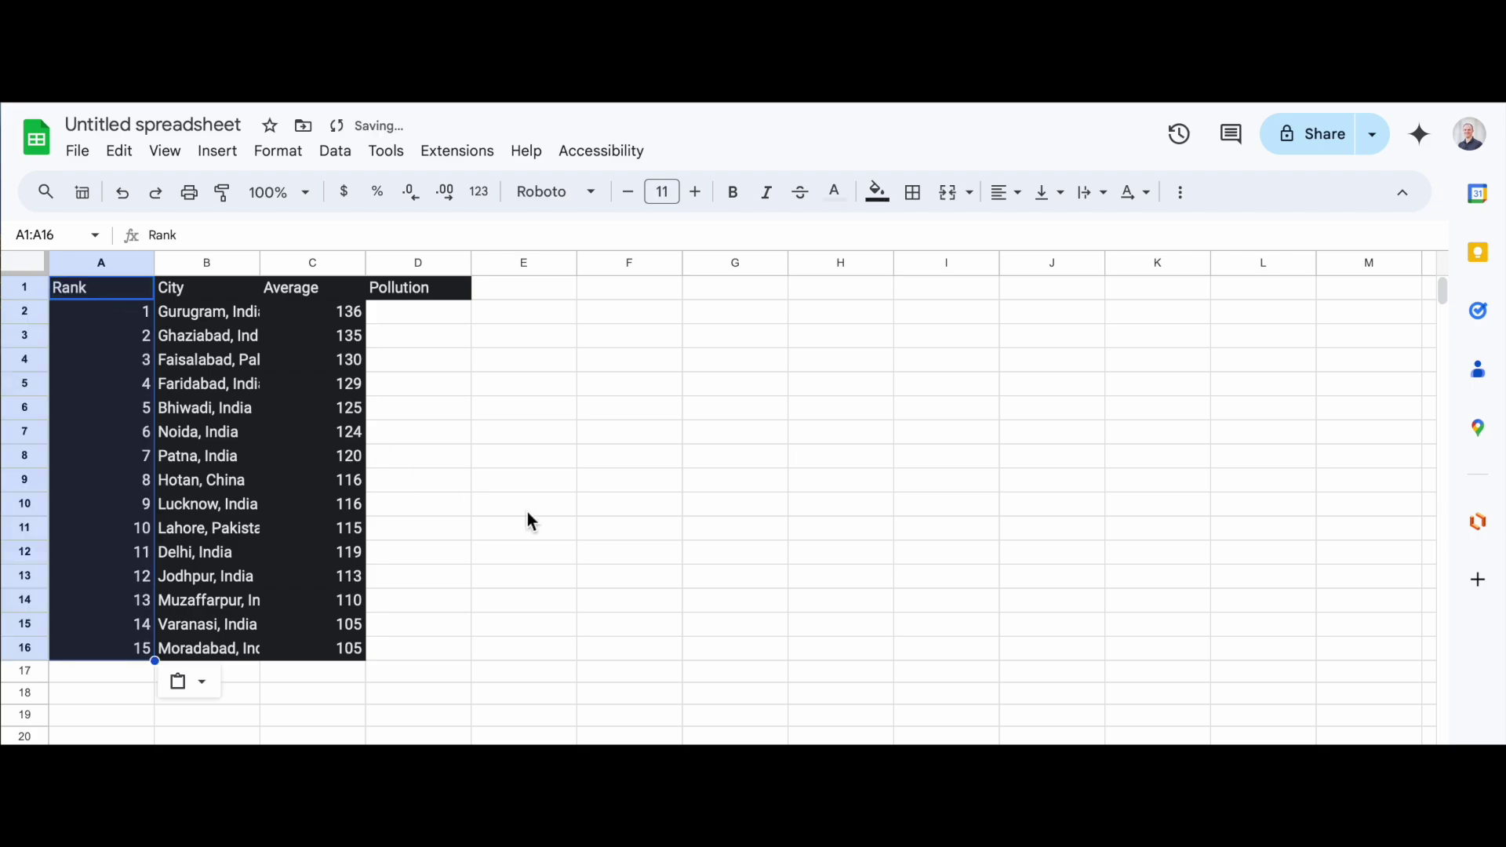
- Cut Pollution out of D1 and add it to C1 so the heading reads Average Pollution
{"action": "left_click", "coordinate": [313, 289]}
{"action": "double_click", "coordinate": [422, 289]}
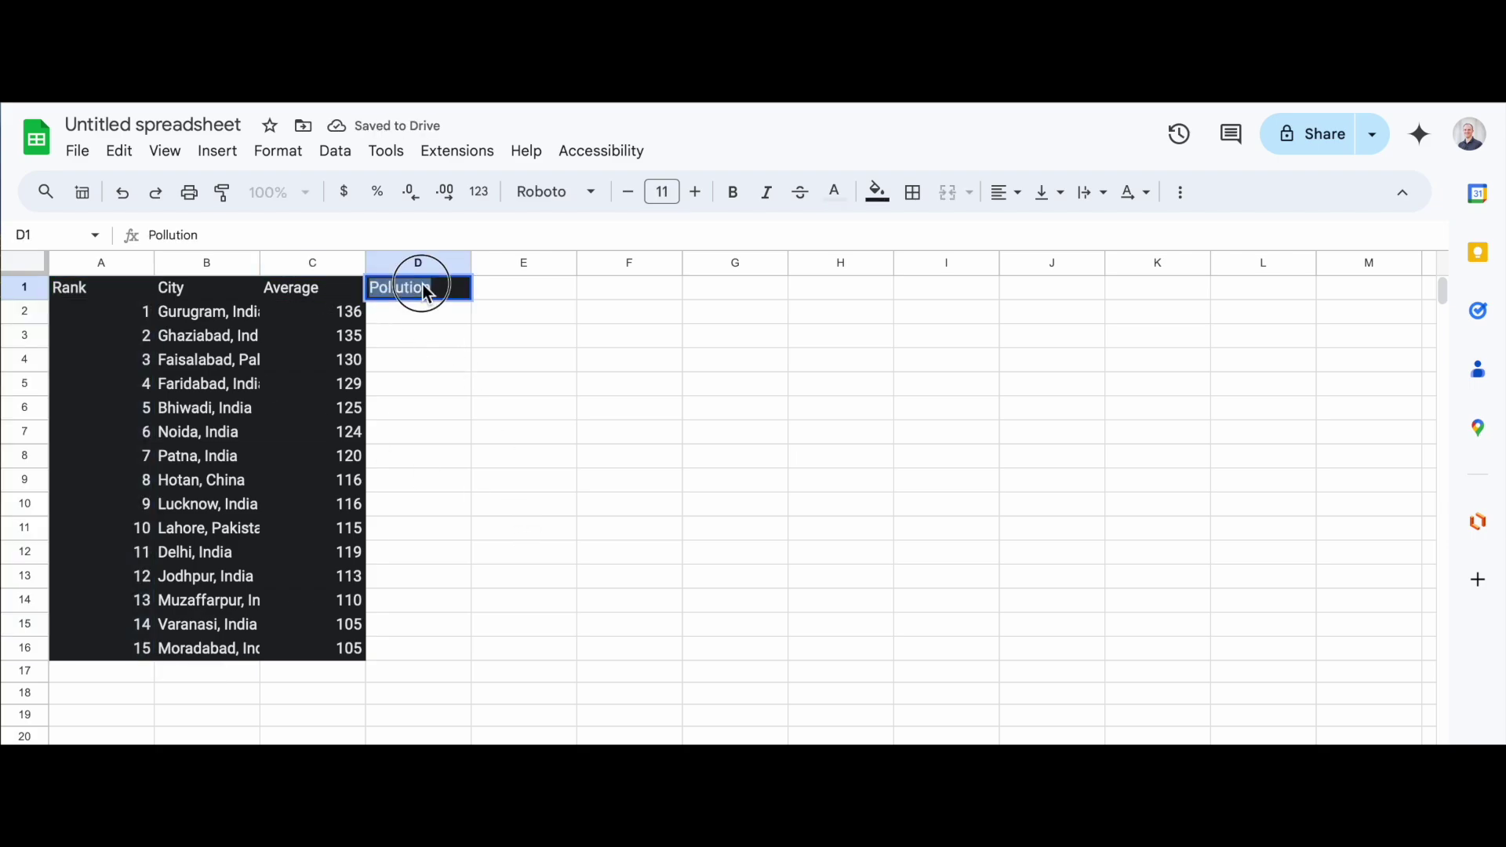
{"action": "key", "text": "ctrl+x"}
{"action": "double_click", "coordinate": [322, 289]}
{"action": "key", "text": "ctrl+v"}
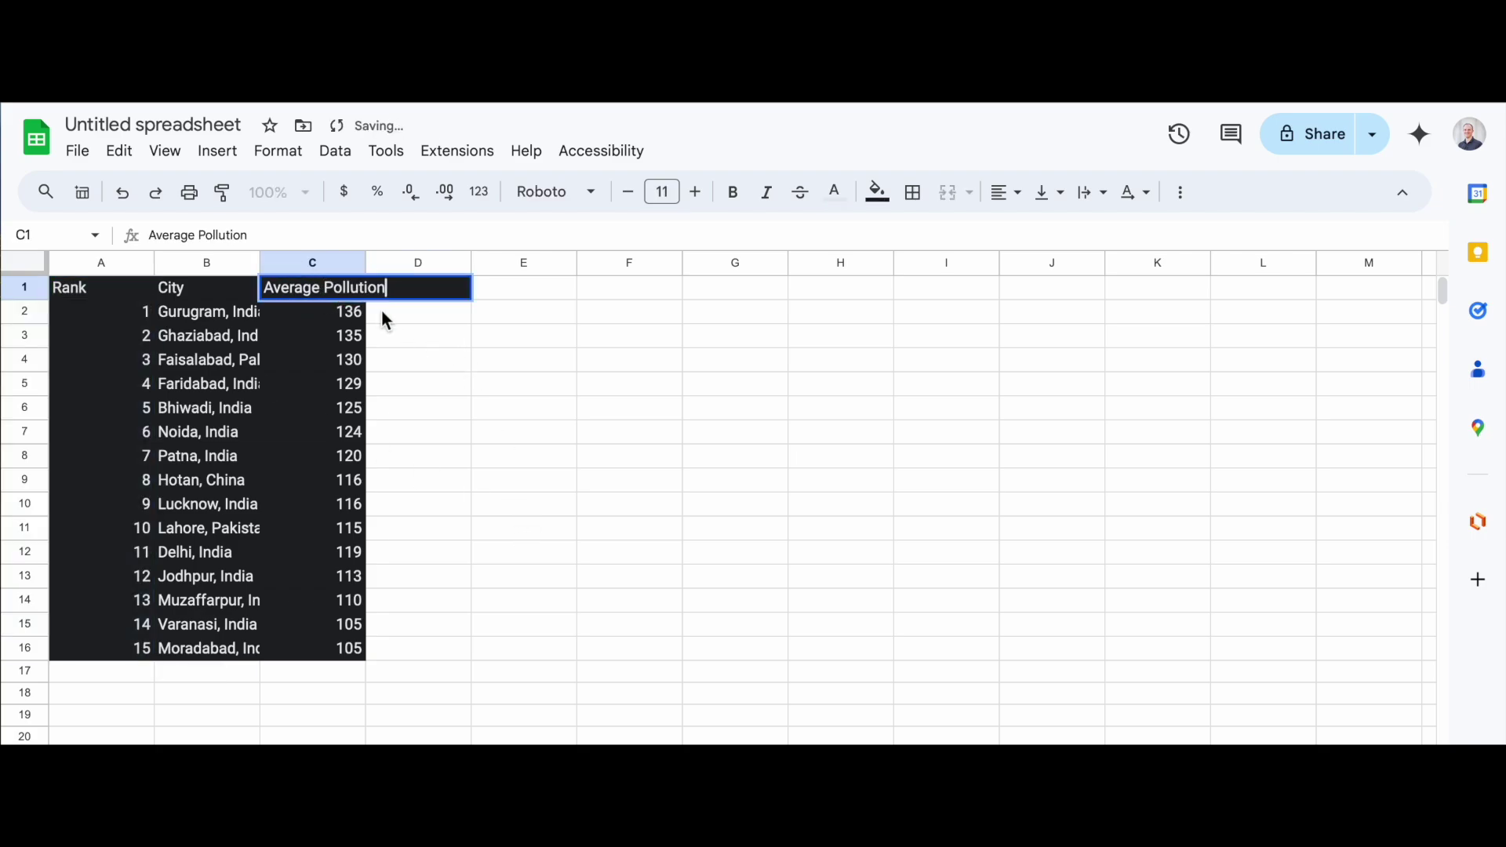
{"action": "left_click", "coordinate": [499, 394]}
- Clear all formatting from the range A1:E19
{"action": "left_click_drag", "start_coordinate": [98, 289], "coordinate": [568, 712]}
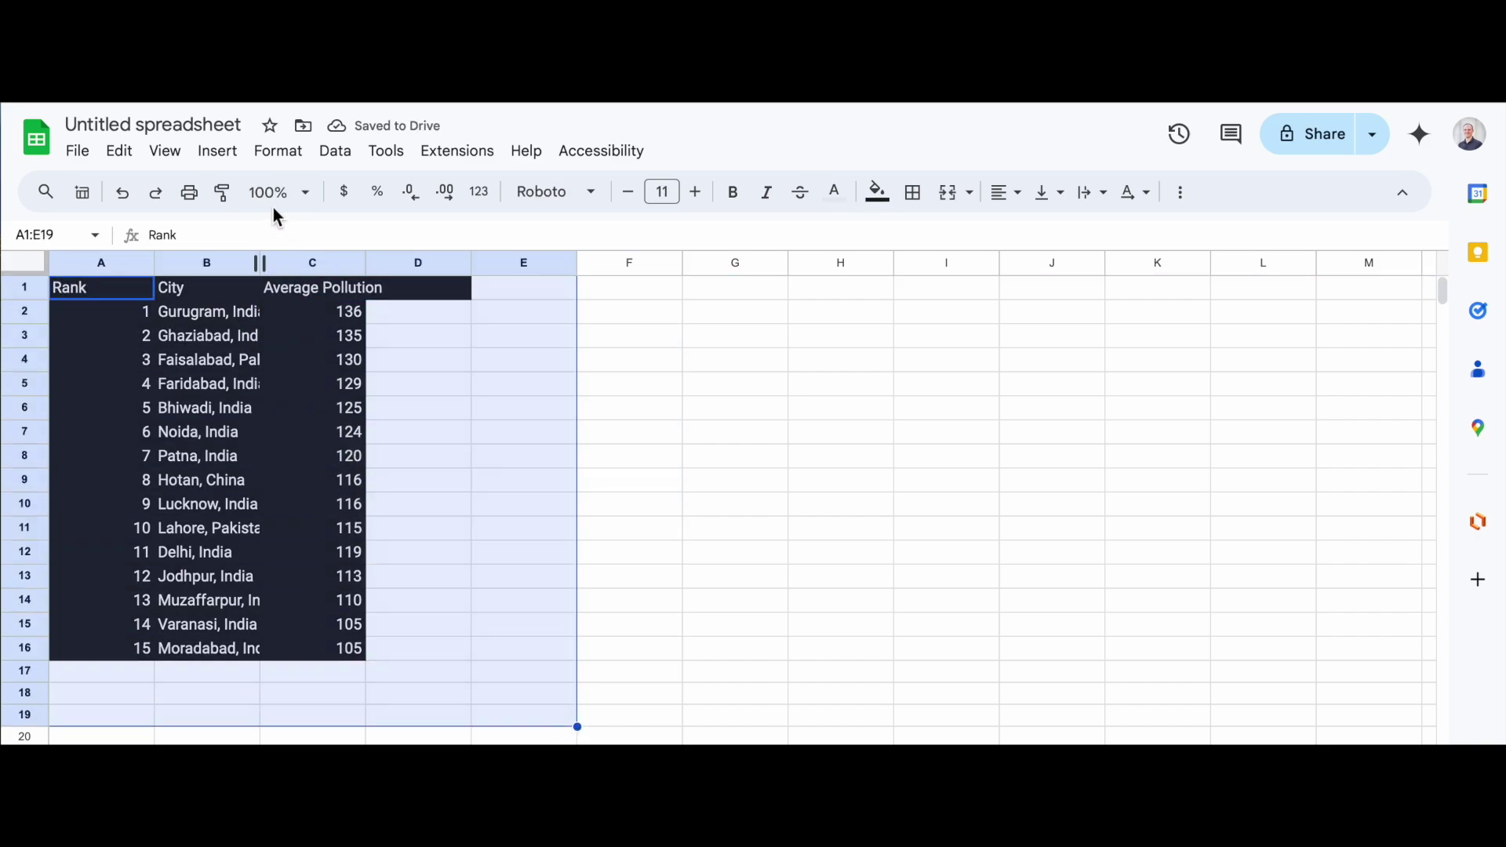
{"action": "left_click", "coordinate": [286, 152]}
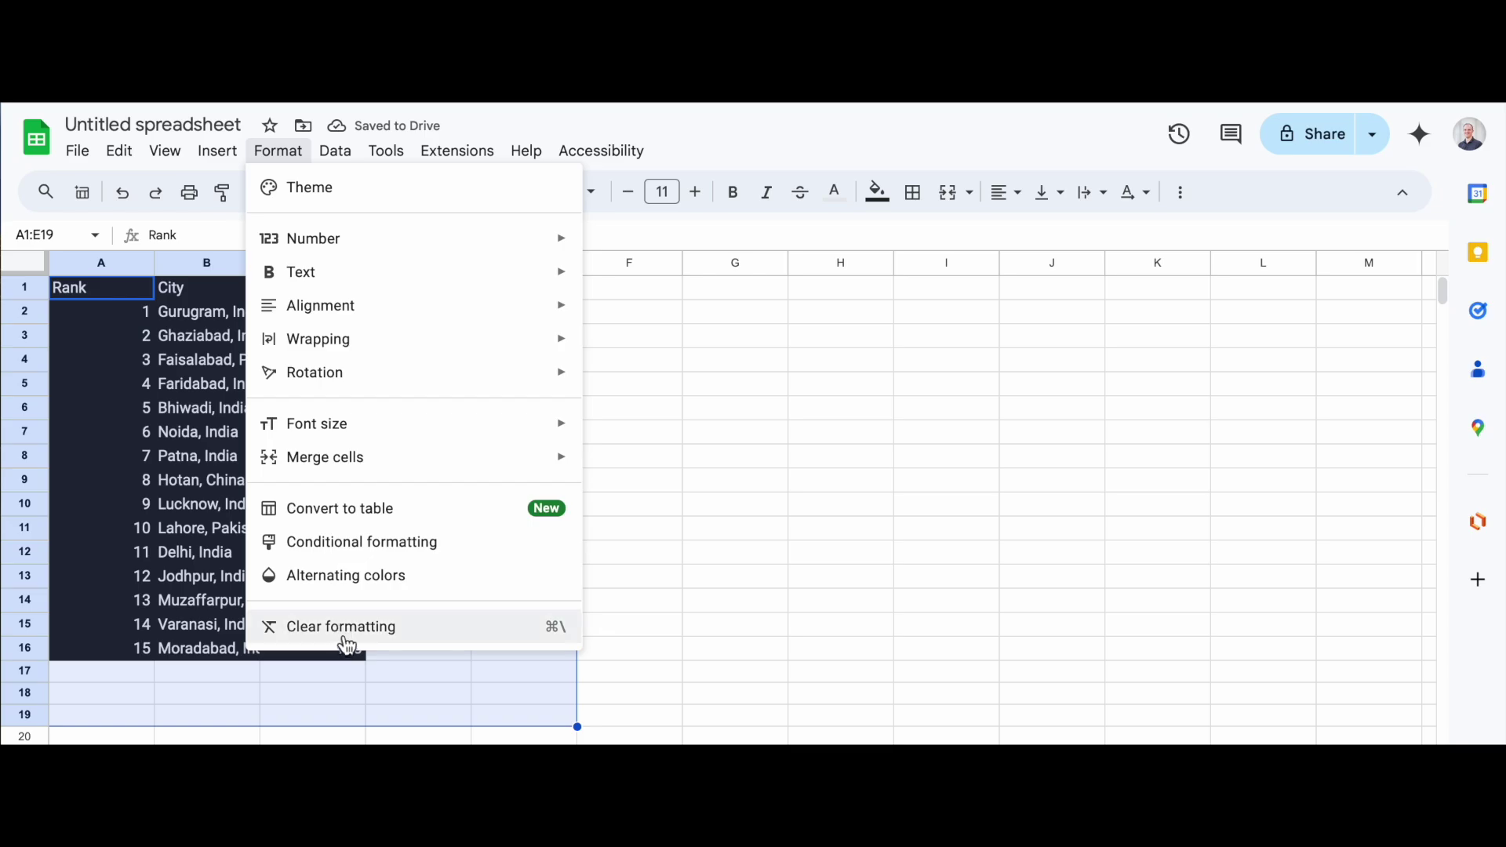
{"action": "left_click", "coordinate": [345, 626]}
{"action": "left_click", "coordinate": [619, 617]}
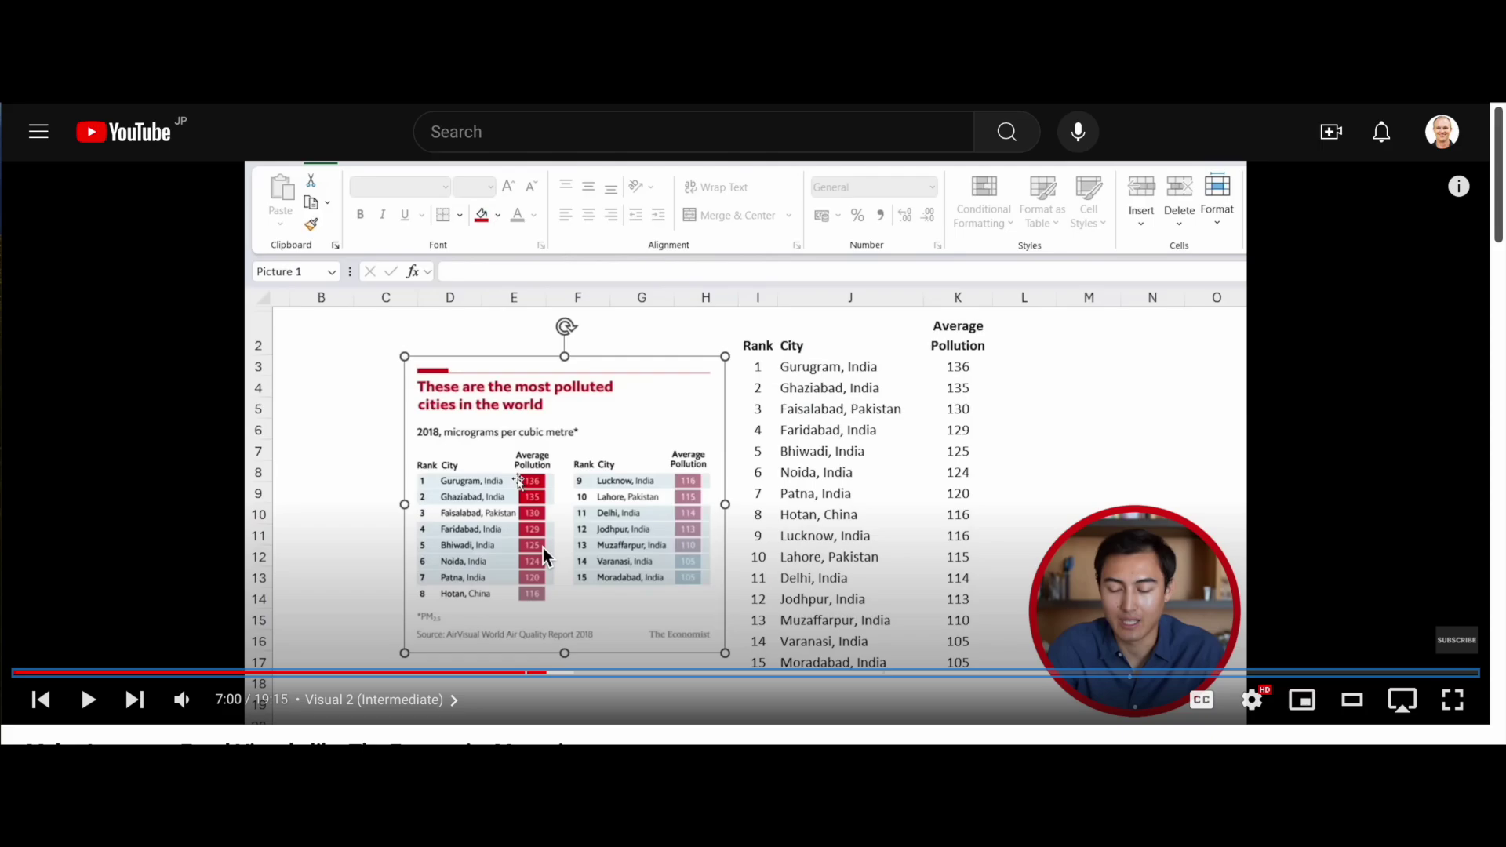
- Skip forward through the YouTube video to examine how the city pollution table gets formatted to match the source image
{"action": "key", "text": "Right"}
{"action": "key", "text": "Right"}
{"action": "key", "text": "Right"}
{"action": "key", "text": "Right"}
{"action": "key", "text": "Right"}
{"action": "key", "text": "Right"}
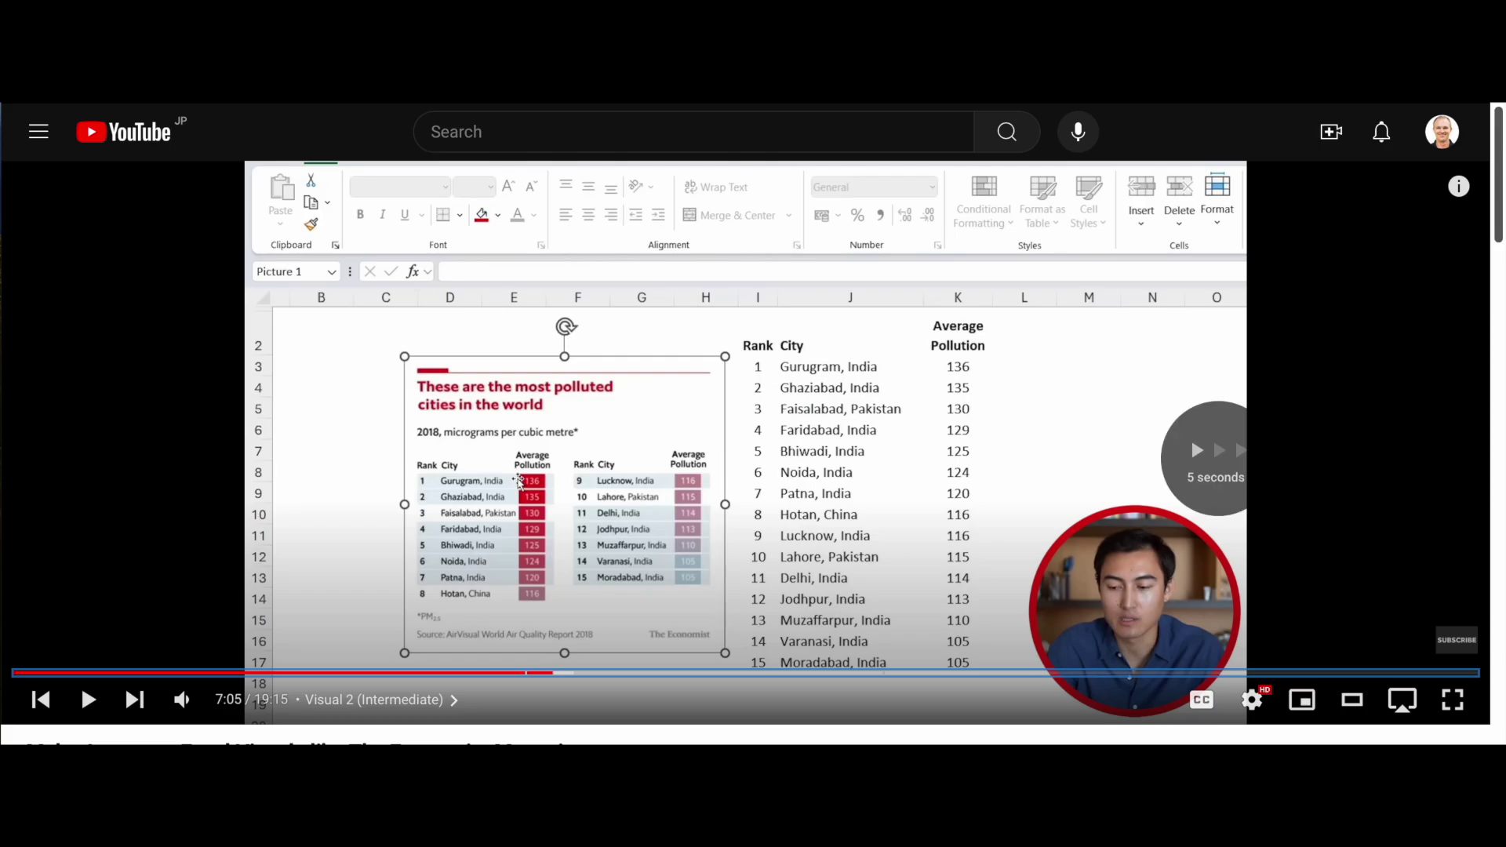
{"action": "key", "text": "Right"}
{"action": "key", "text": "Right"}
{"action": "key", "text": "Right"}
{"action": "key", "text": "Right"}
{"action": "key", "text": "Right"}
{"action": "key", "text": "Right"}
{"action": "key", "text": "Right"}
{"action": "key", "text": "Right"}
{"action": "key", "text": "Right"}
{"action": "key", "text": "Right"}
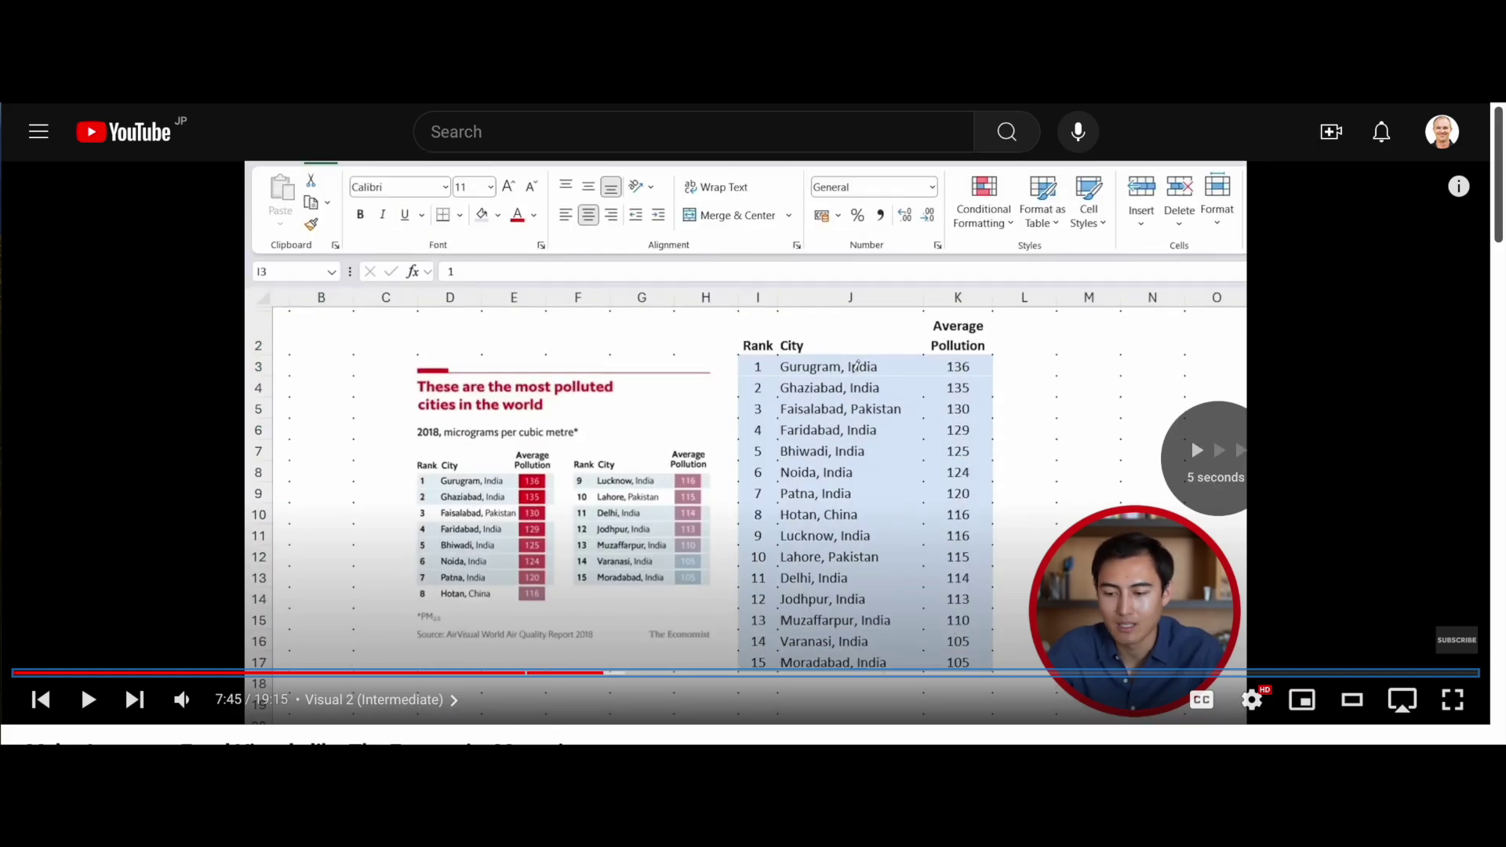
{"action": "key", "text": "Right"}
{"action": "key", "text": "Right"}
{"action": "key", "text": "Right"}
{"action": "key", "text": "Right"}
{"action": "key", "text": "Right"}
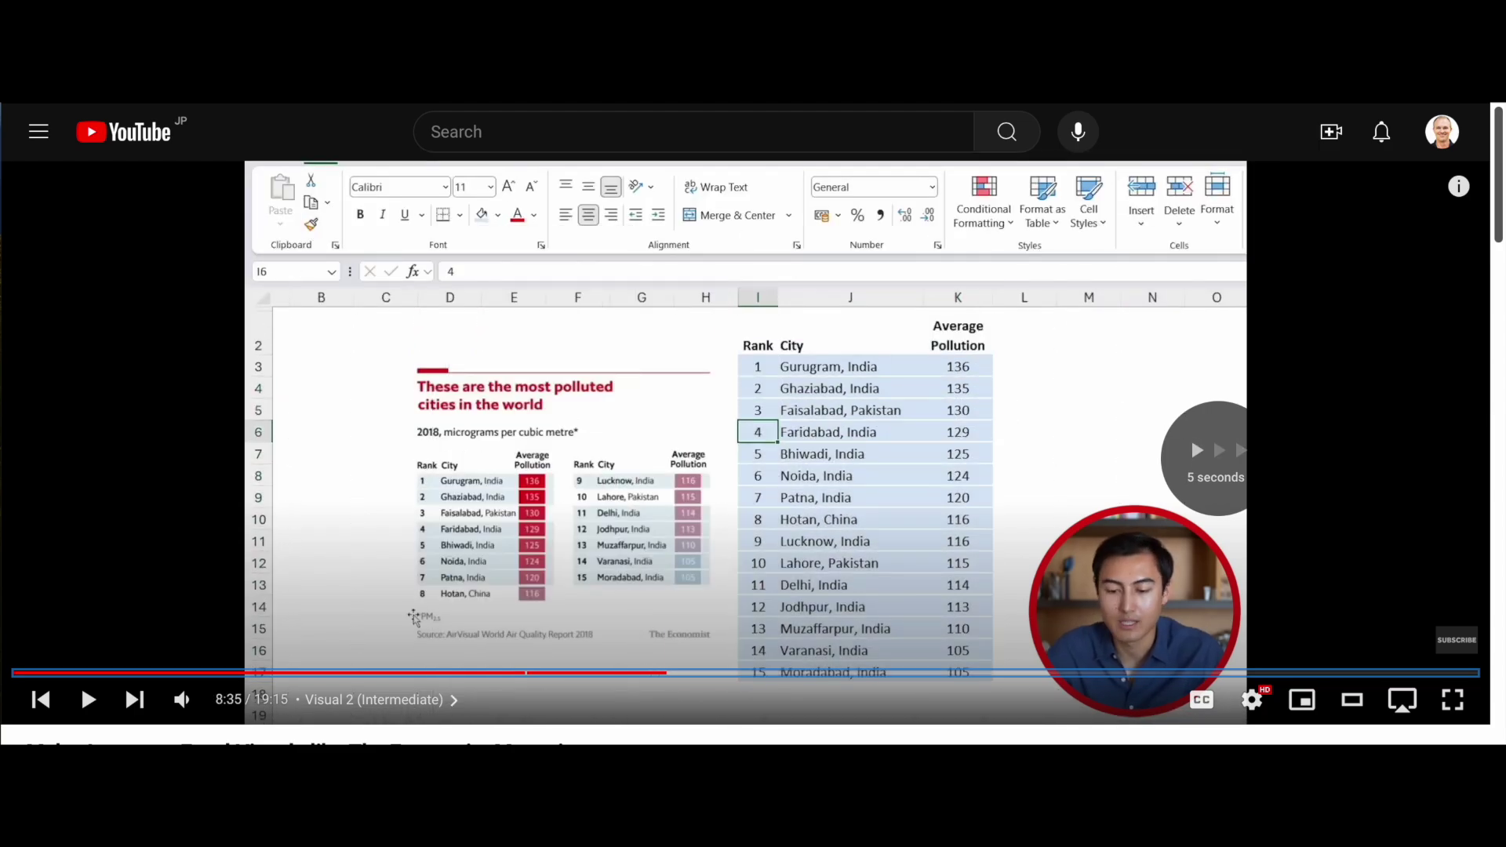
{"action": "key", "text": "Right"}
{"action": "key", "text": "Right"}
{"action": "key", "text": "Right"}
{"action": "key", "text": "Right"}
{"action": "key", "text": "Right"}
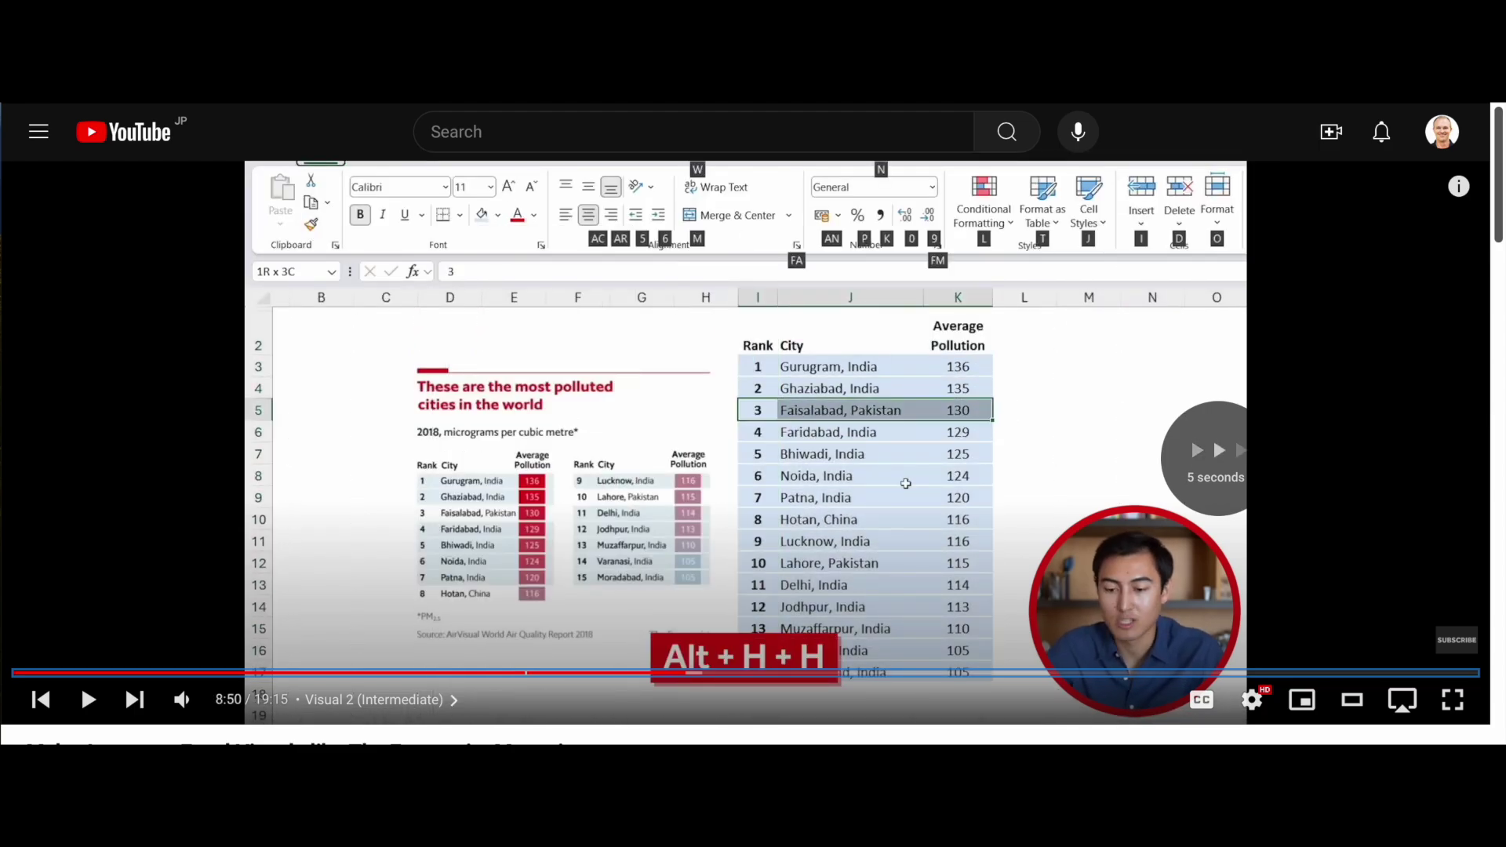
{"action": "key", "text": "Right"}
{"action": "key", "text": "Right"}
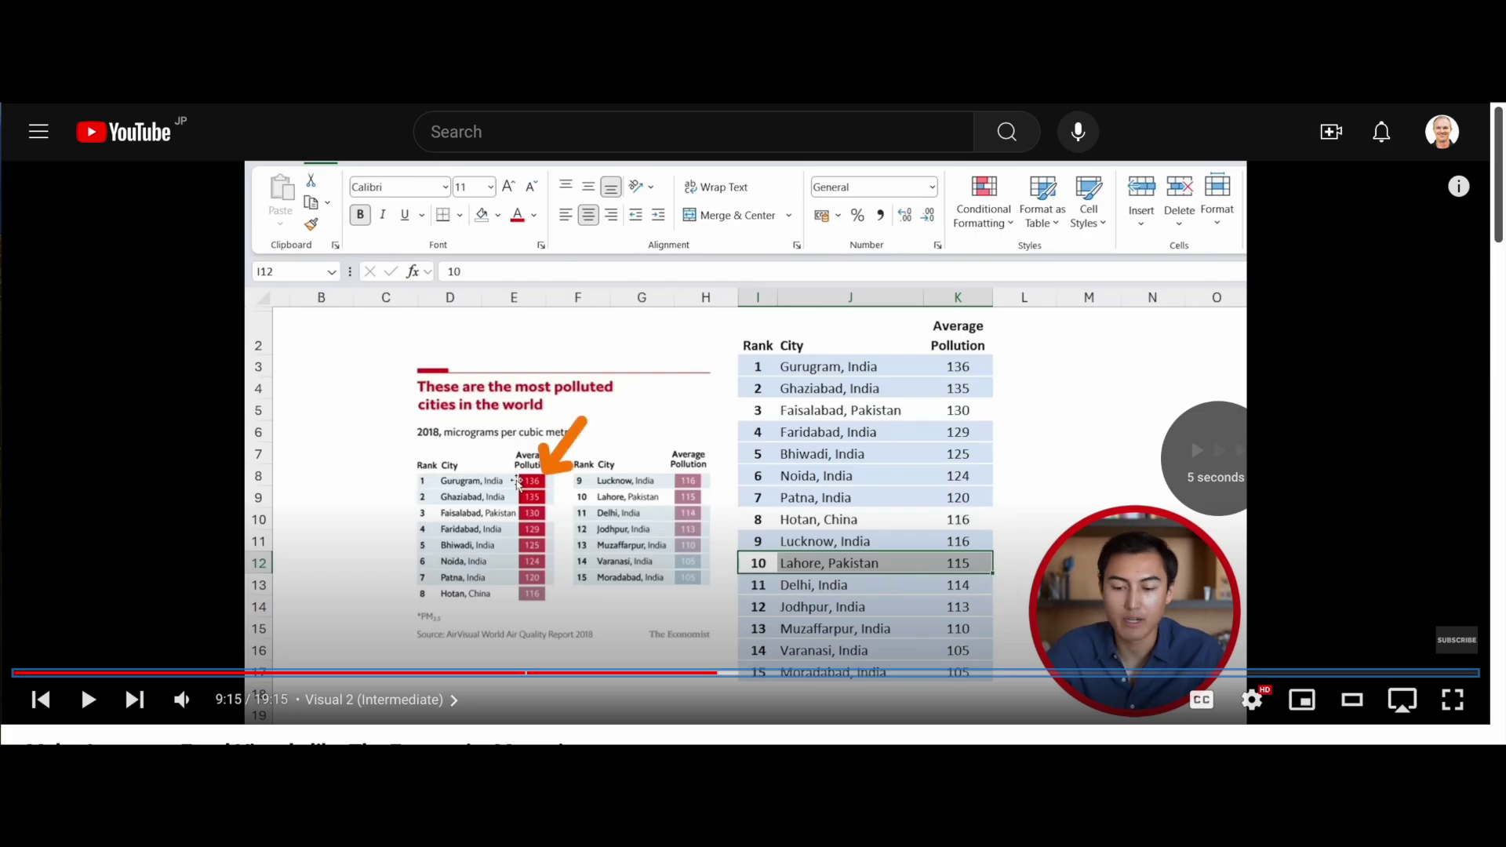
{"action": "key", "text": "Left"}
{"action": "key", "text": "Left"}
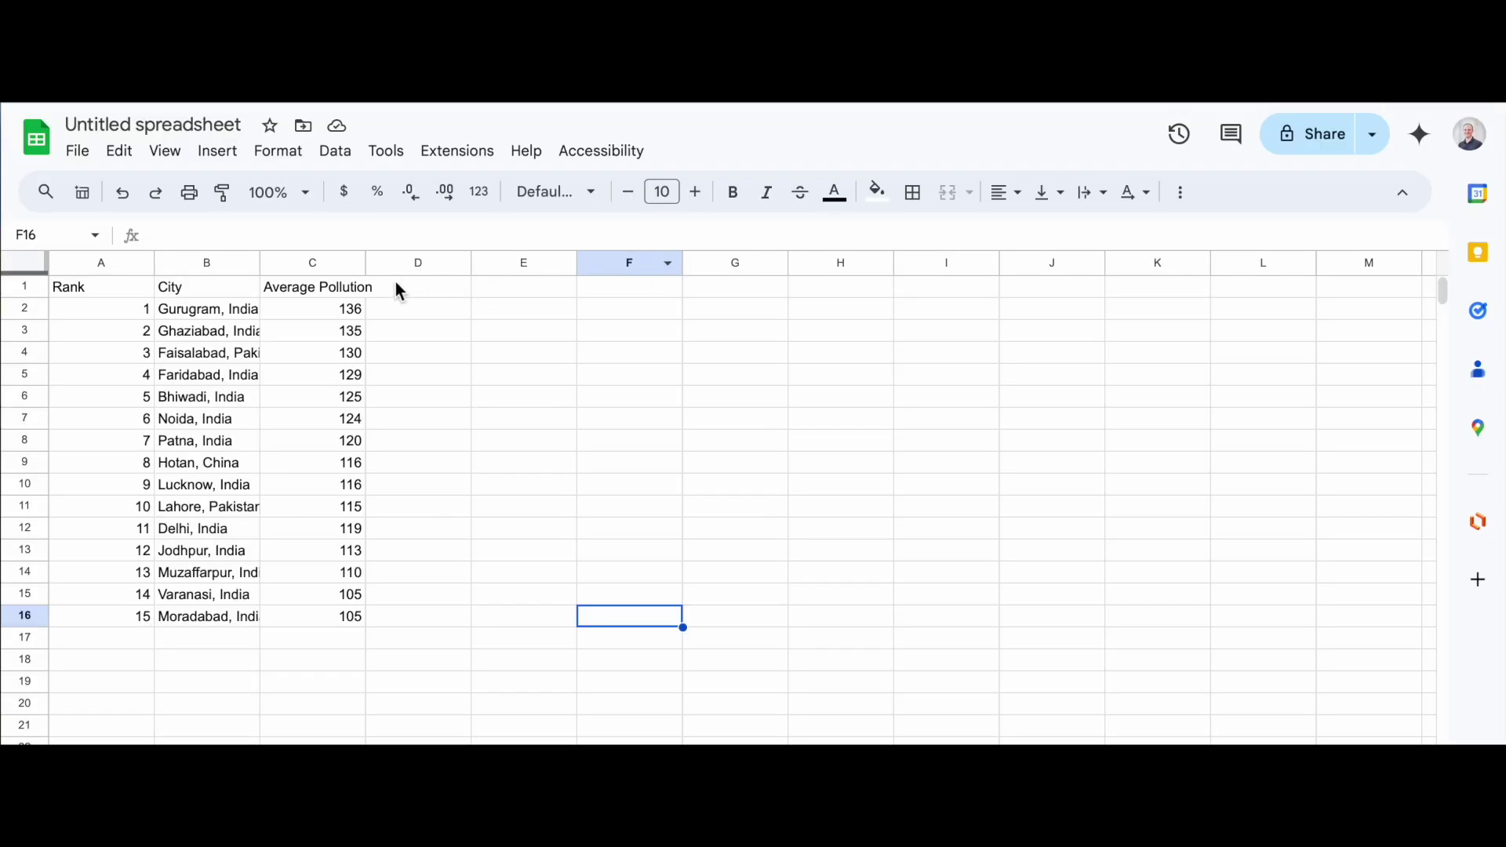
- Wrap the text of the Average Pollution heading in C1 so it fits within the column
{"action": "double_click", "coordinate": [357, 287]}
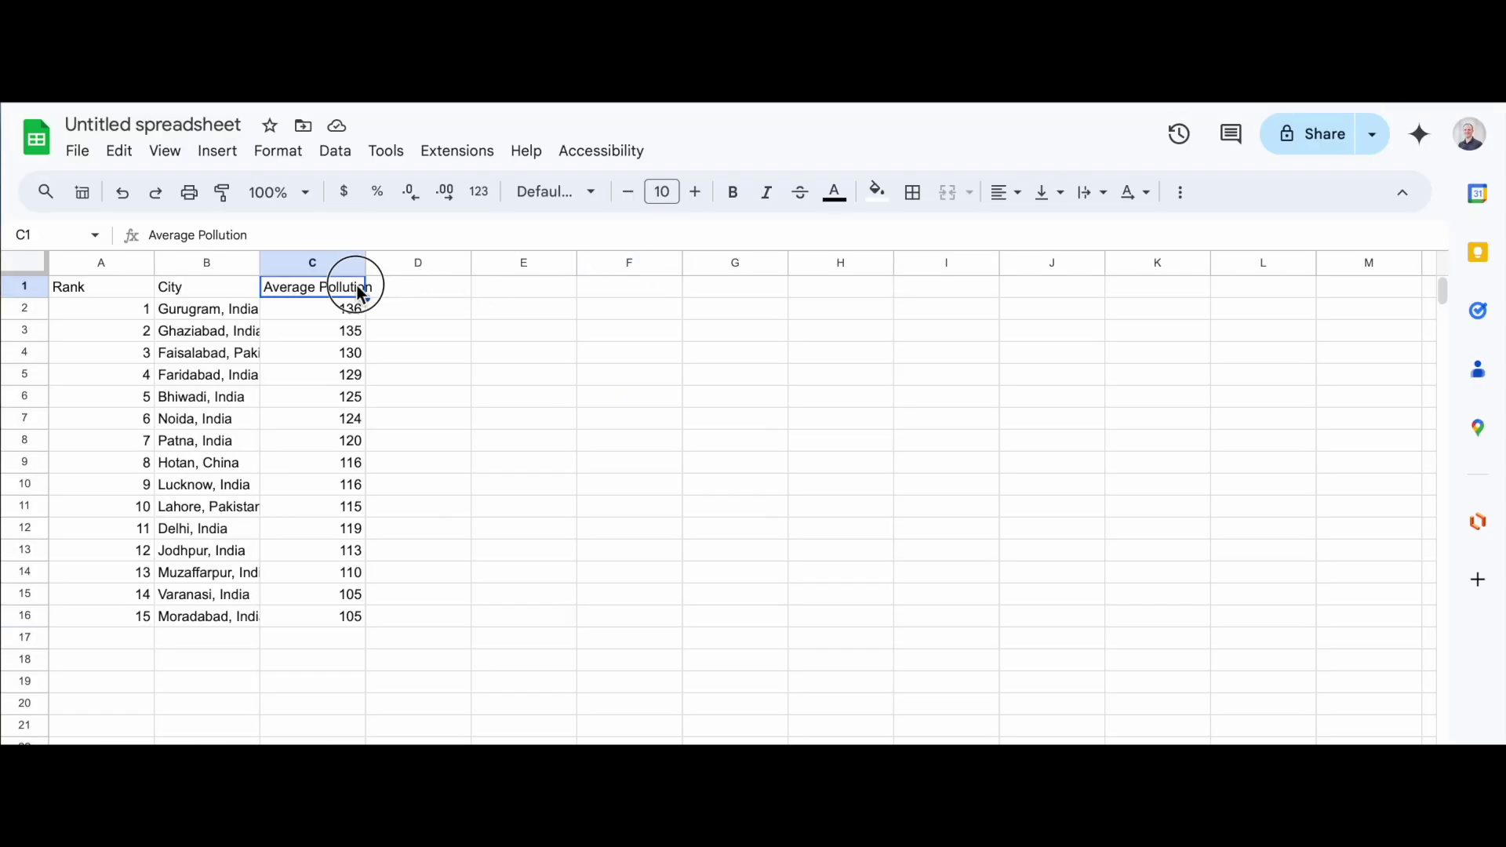
{"action": "left_click", "coordinate": [361, 286]}
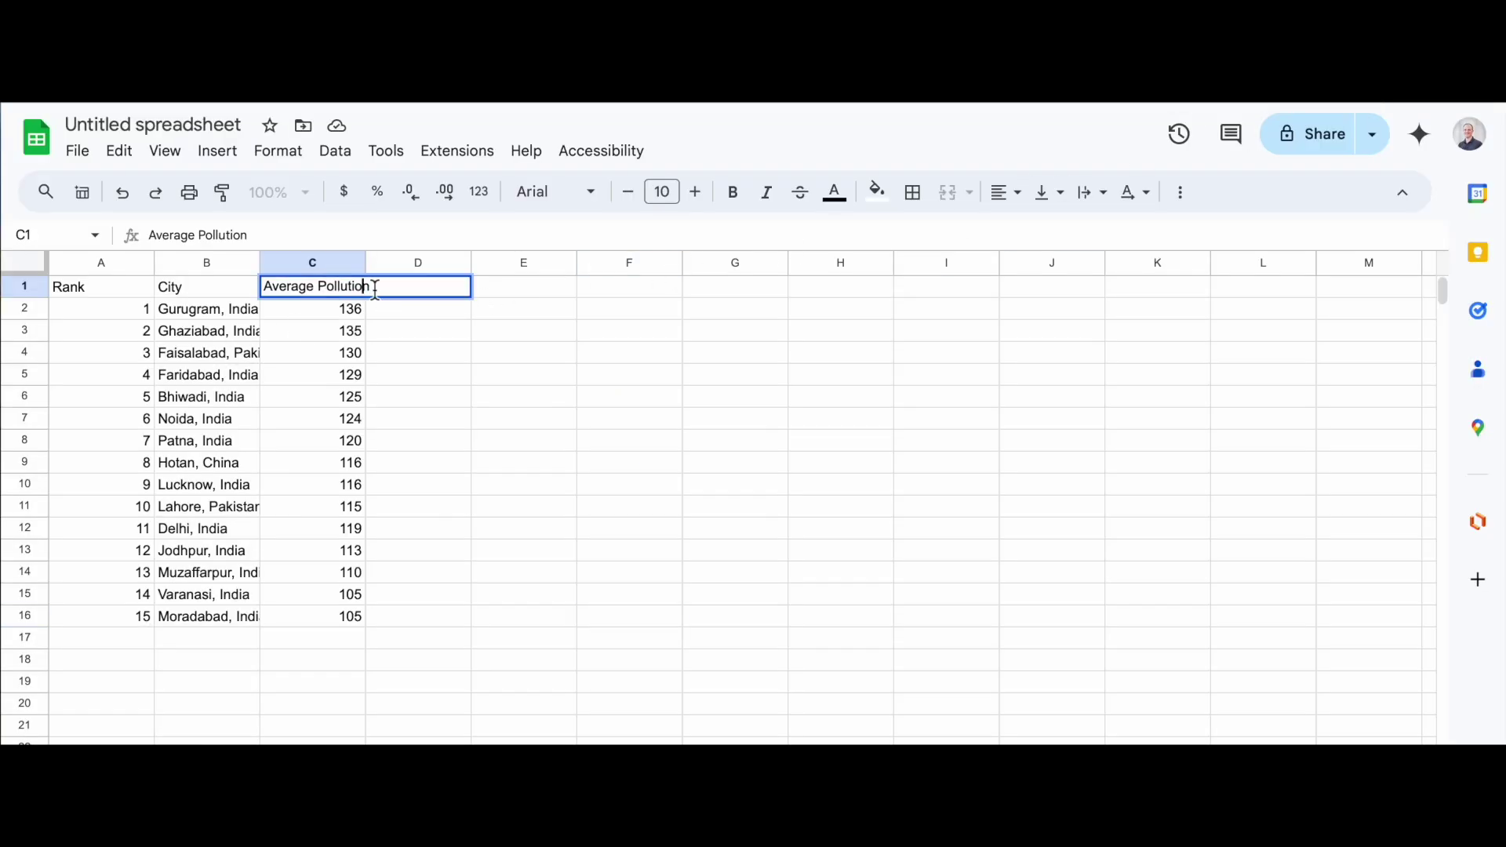
{"action": "left_click", "coordinate": [354, 373]}
{"action": "left_click", "coordinate": [318, 288]}
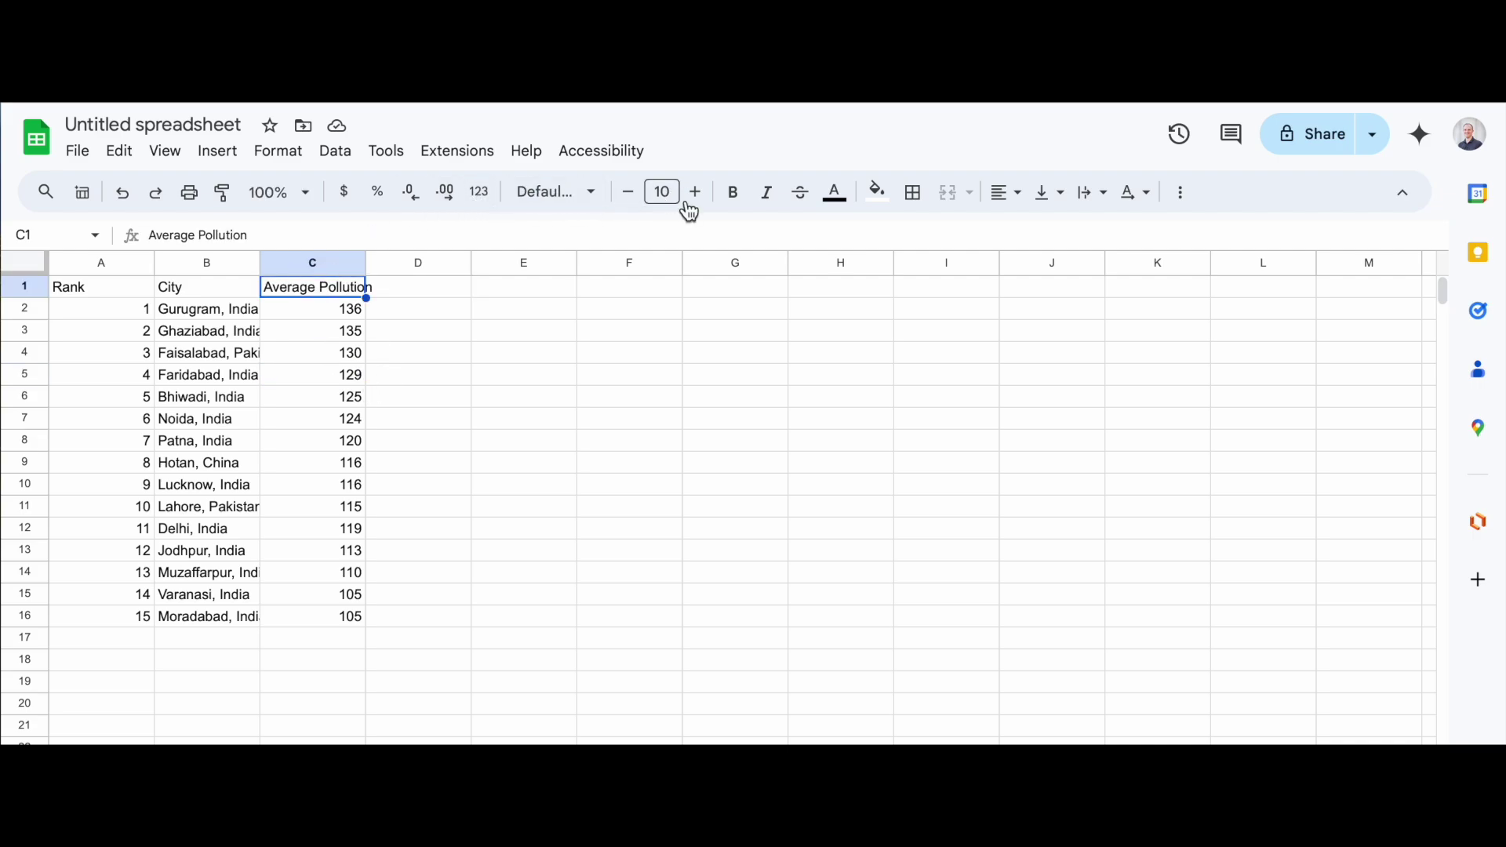
{"action": "left_click", "coordinate": [1098, 193]}
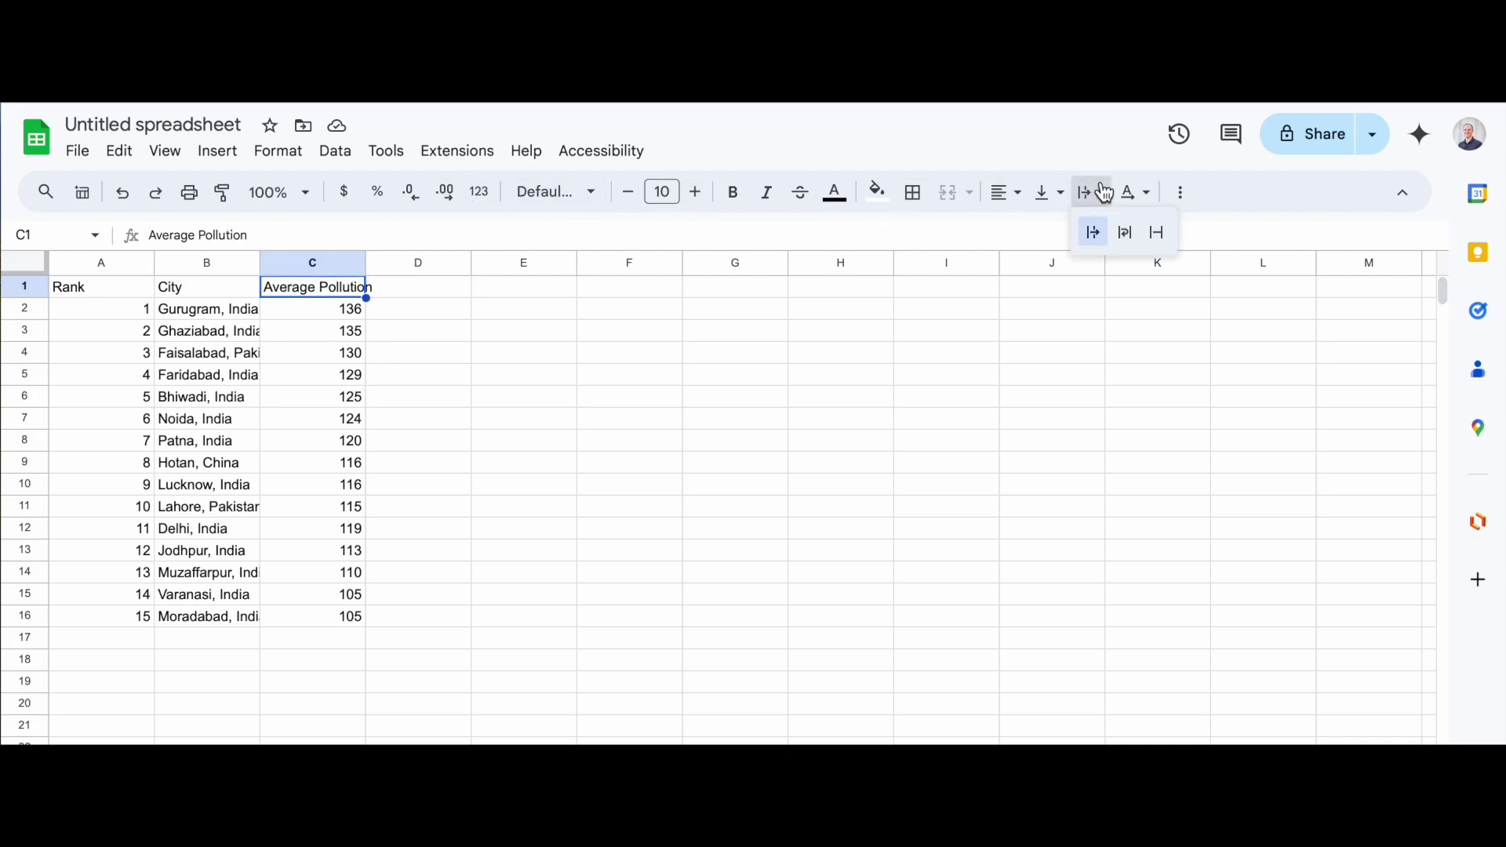
{"action": "left_click", "coordinate": [1126, 233]}
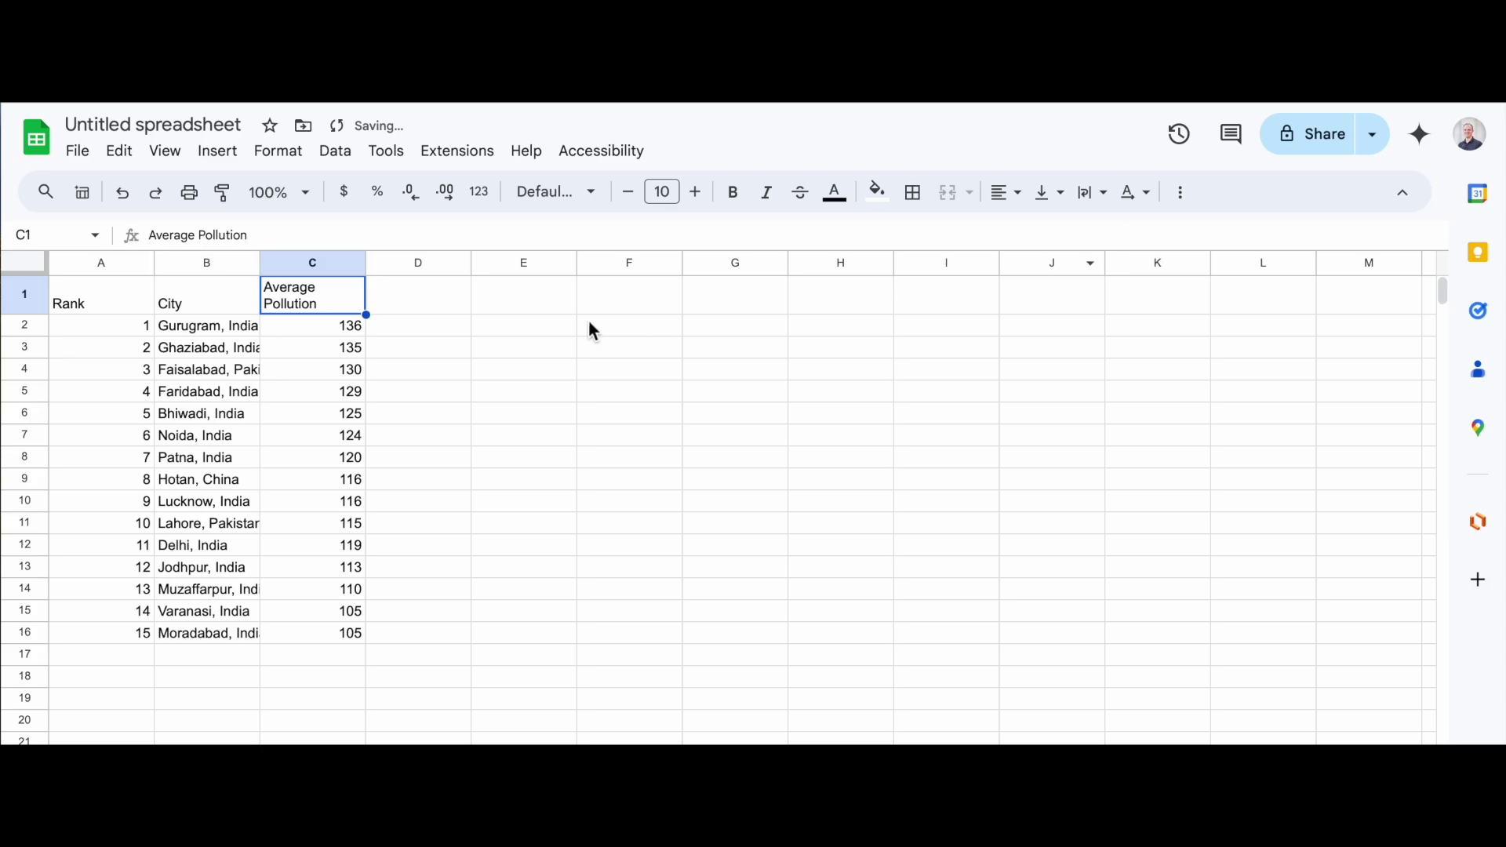
{"action": "left_click", "coordinate": [562, 350]}
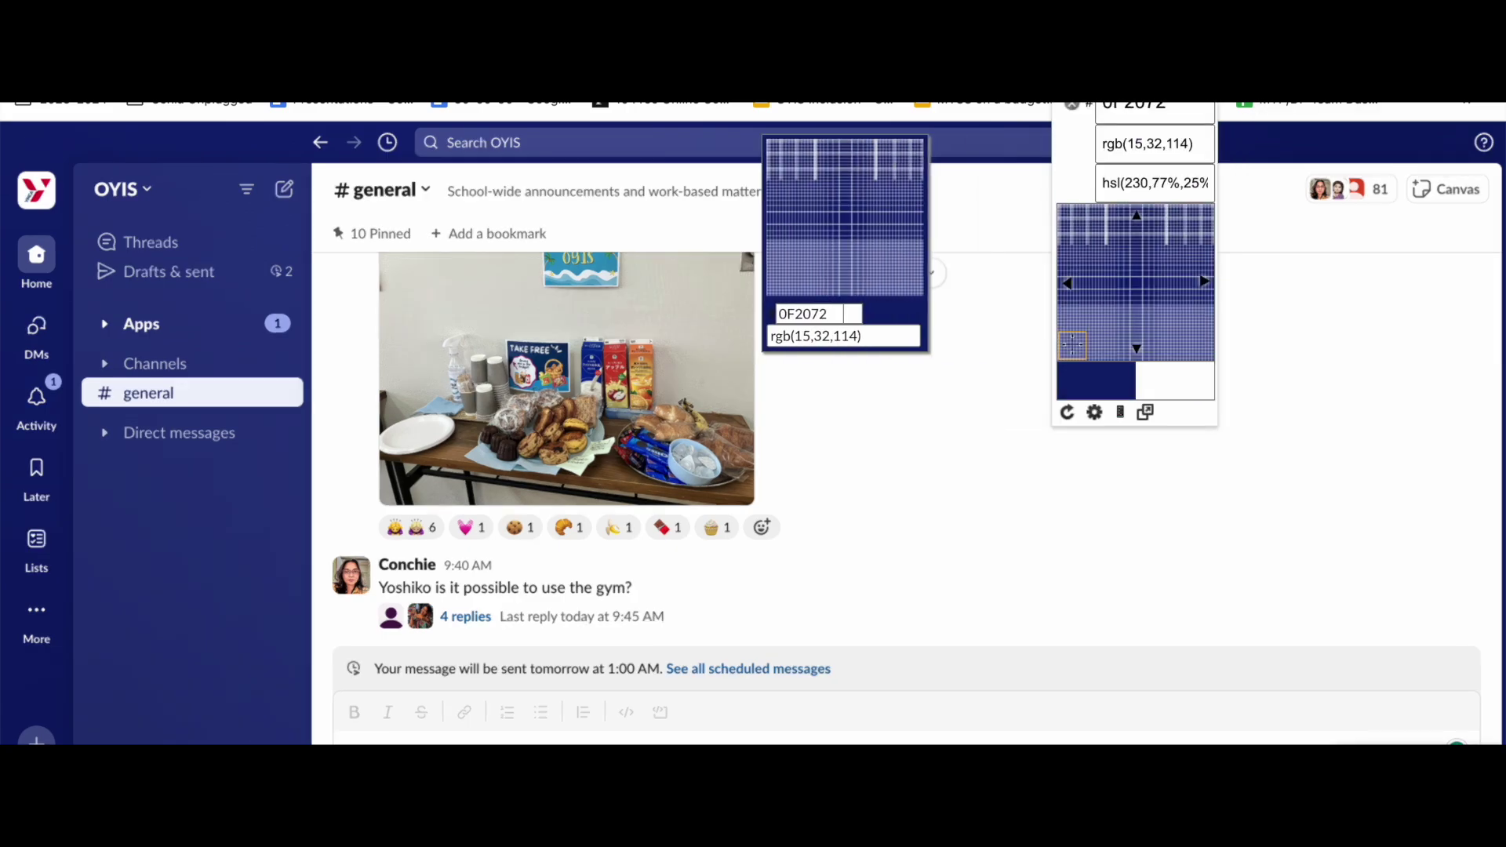
- Switch to the Slack page and sample its white background color with the ColorPick eyedropper
{"action": "left_click", "coordinate": [1225, 296]}
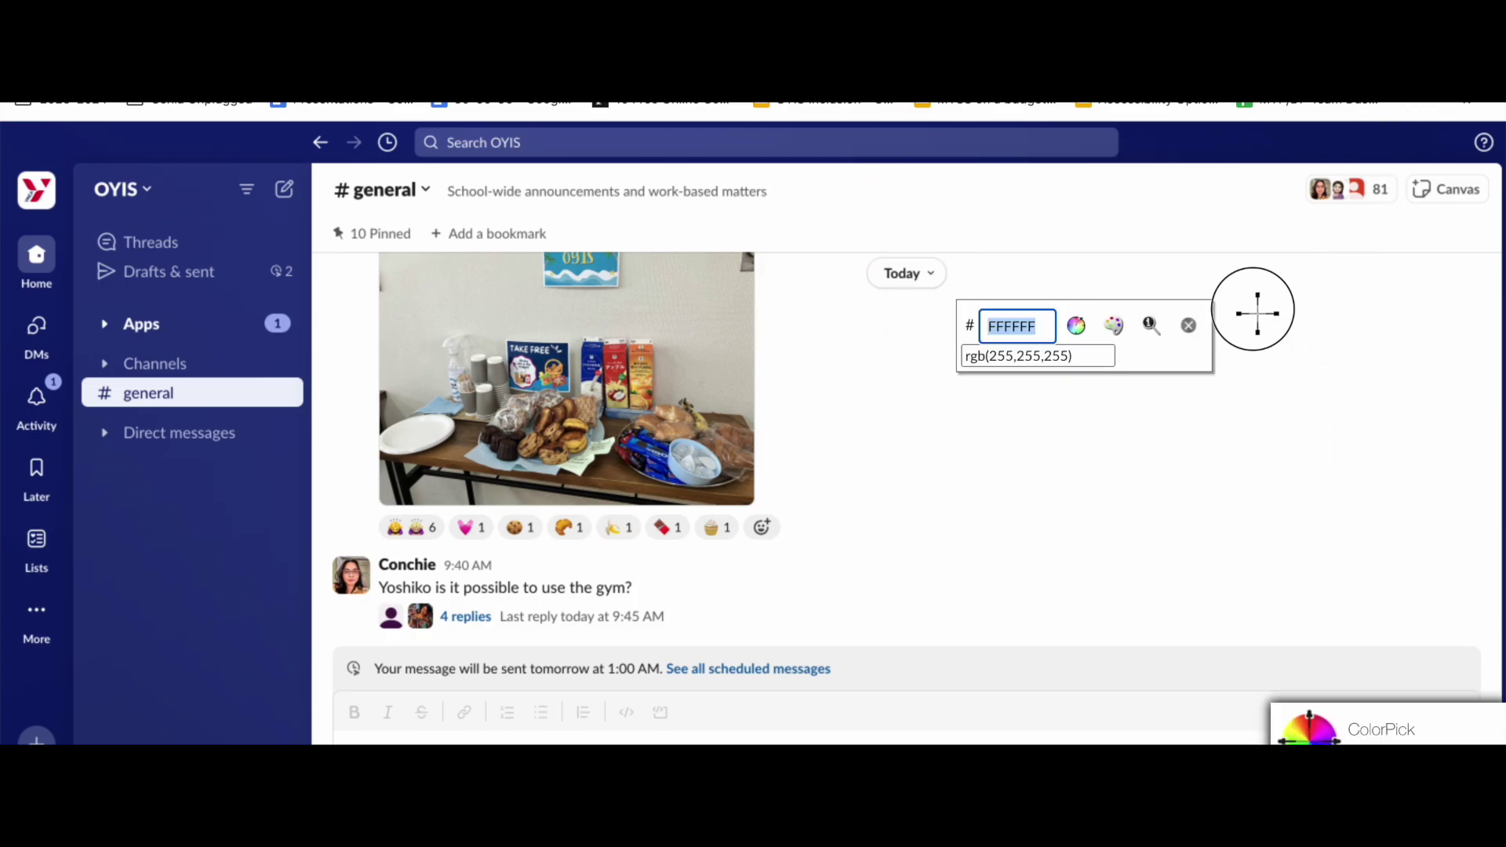
{"action": "left_click", "coordinate": [1258, 311]}
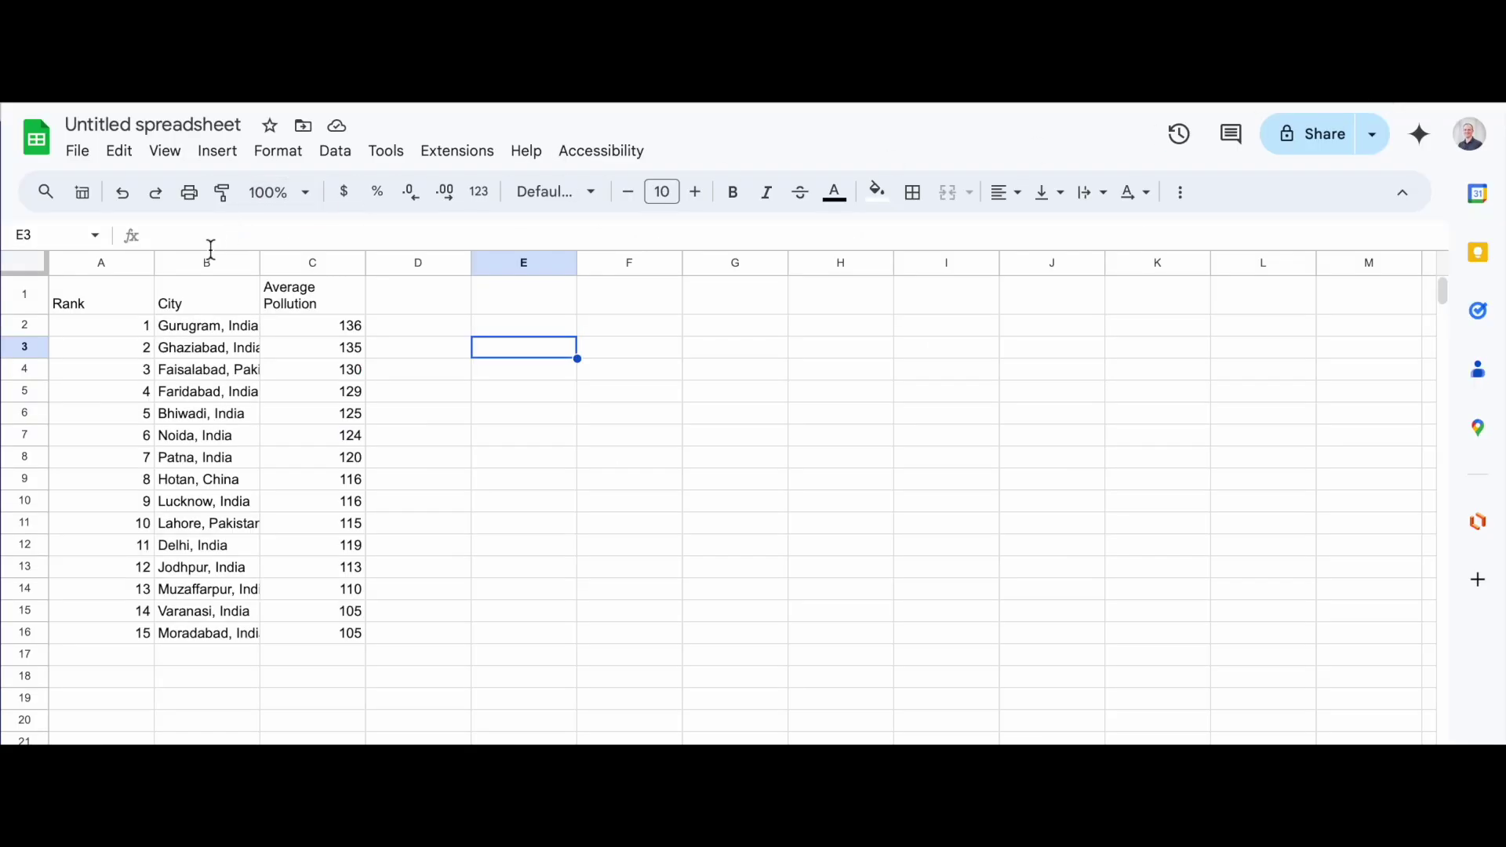
- Center the Rank and Average Pollution columns, including their headings
{"action": "left_click_drag", "start_coordinate": [110, 294], "coordinate": [294, 304]}
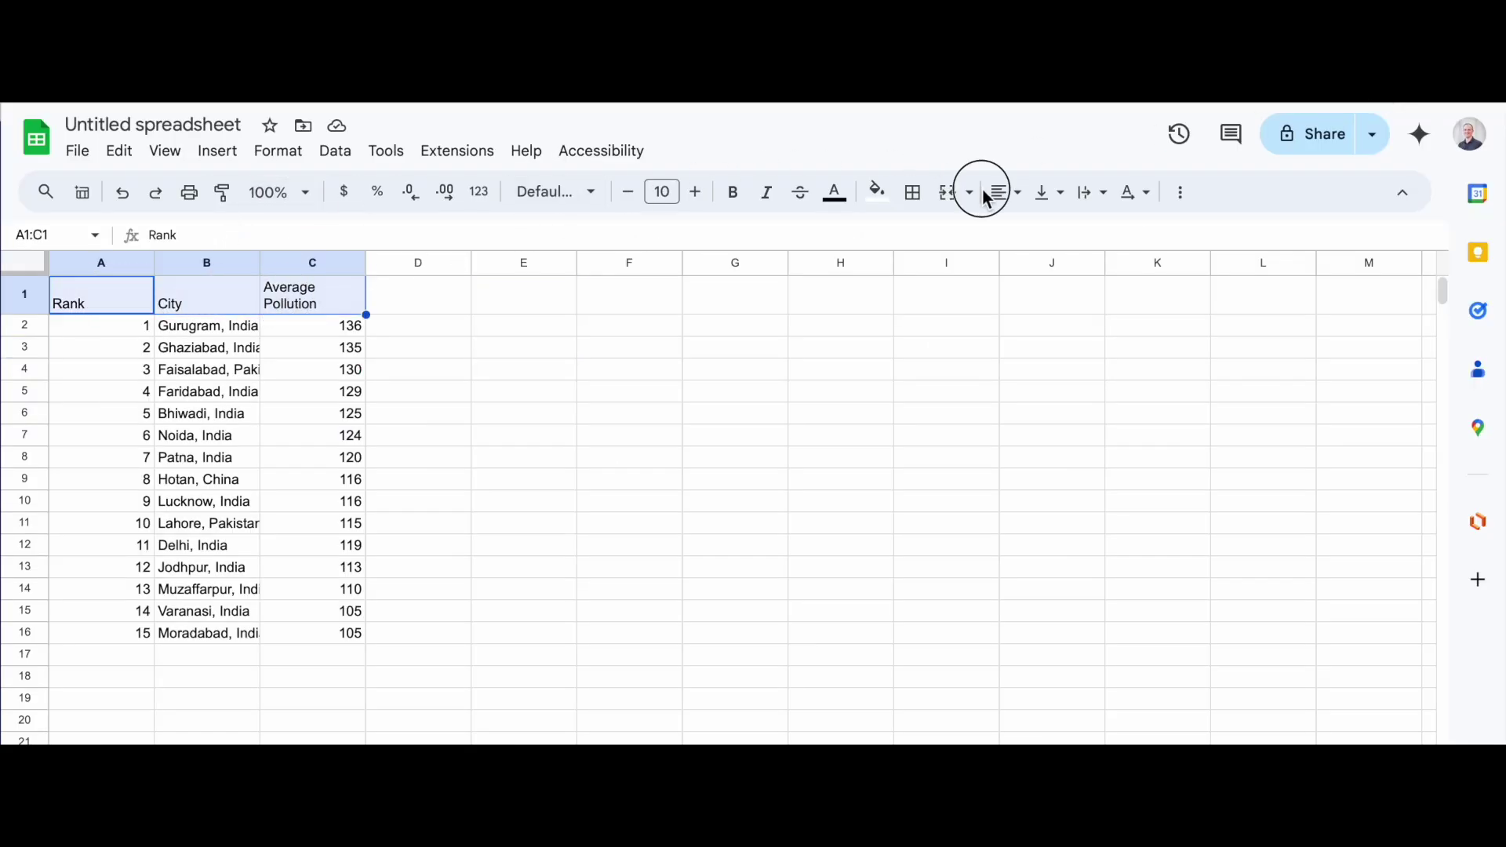
{"action": "left_click", "coordinate": [1003, 192]}
{"action": "left_click", "coordinate": [1046, 235]}
{"action": "left_click", "coordinate": [1013, 191]}
{"action": "left_click", "coordinate": [1039, 233]}
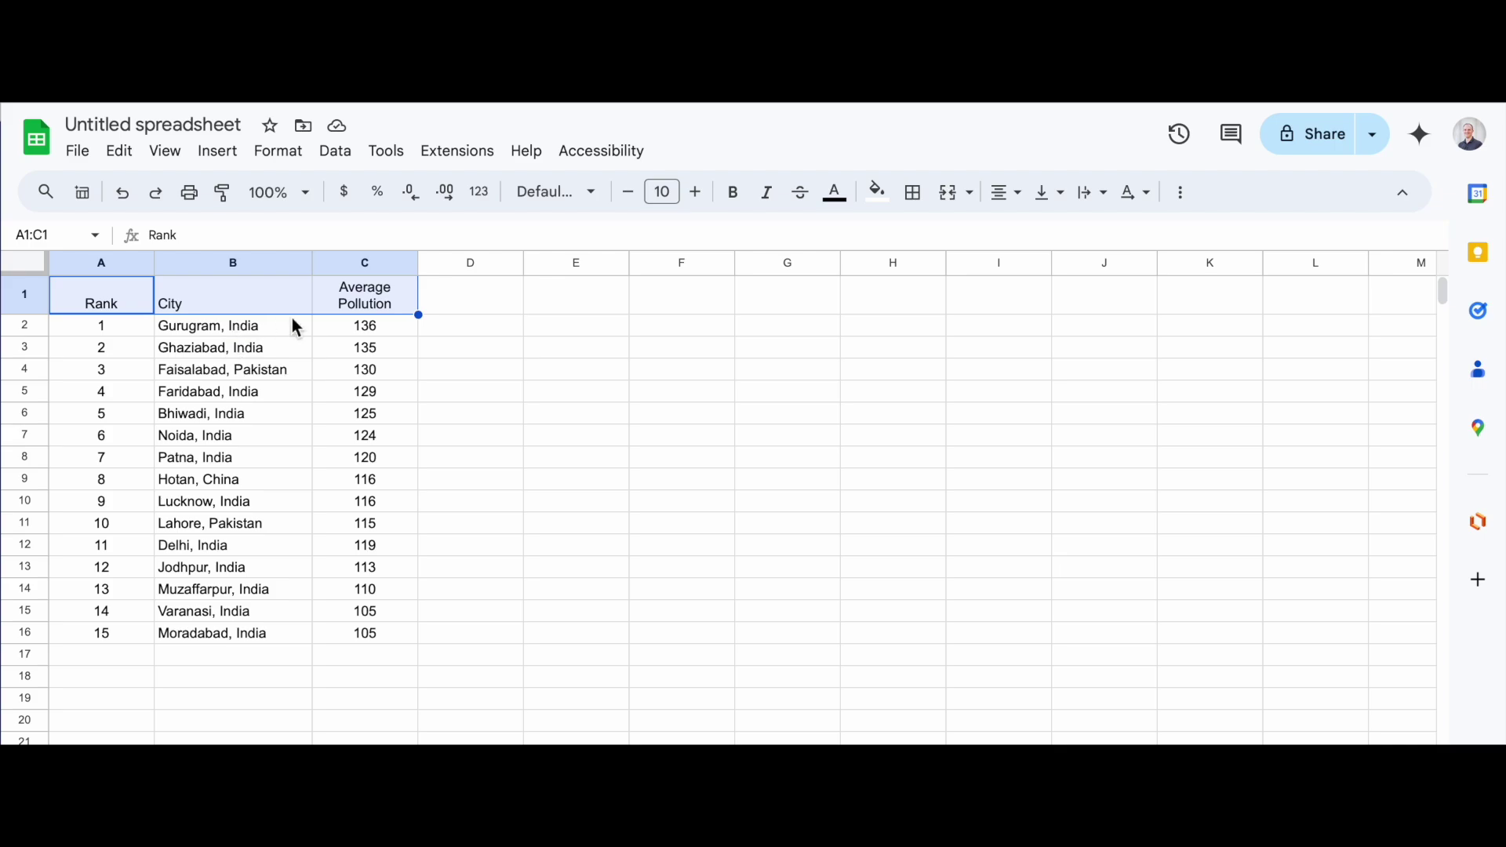
- Widen the City column and narrow the Rank and Average Pollution columns to suit their contents
{"action": "left_click_drag", "start_coordinate": [319, 271], "coordinate": [342, 267]}
{"action": "left_click_drag", "start_coordinate": [442, 263], "coordinate": [411, 266]}
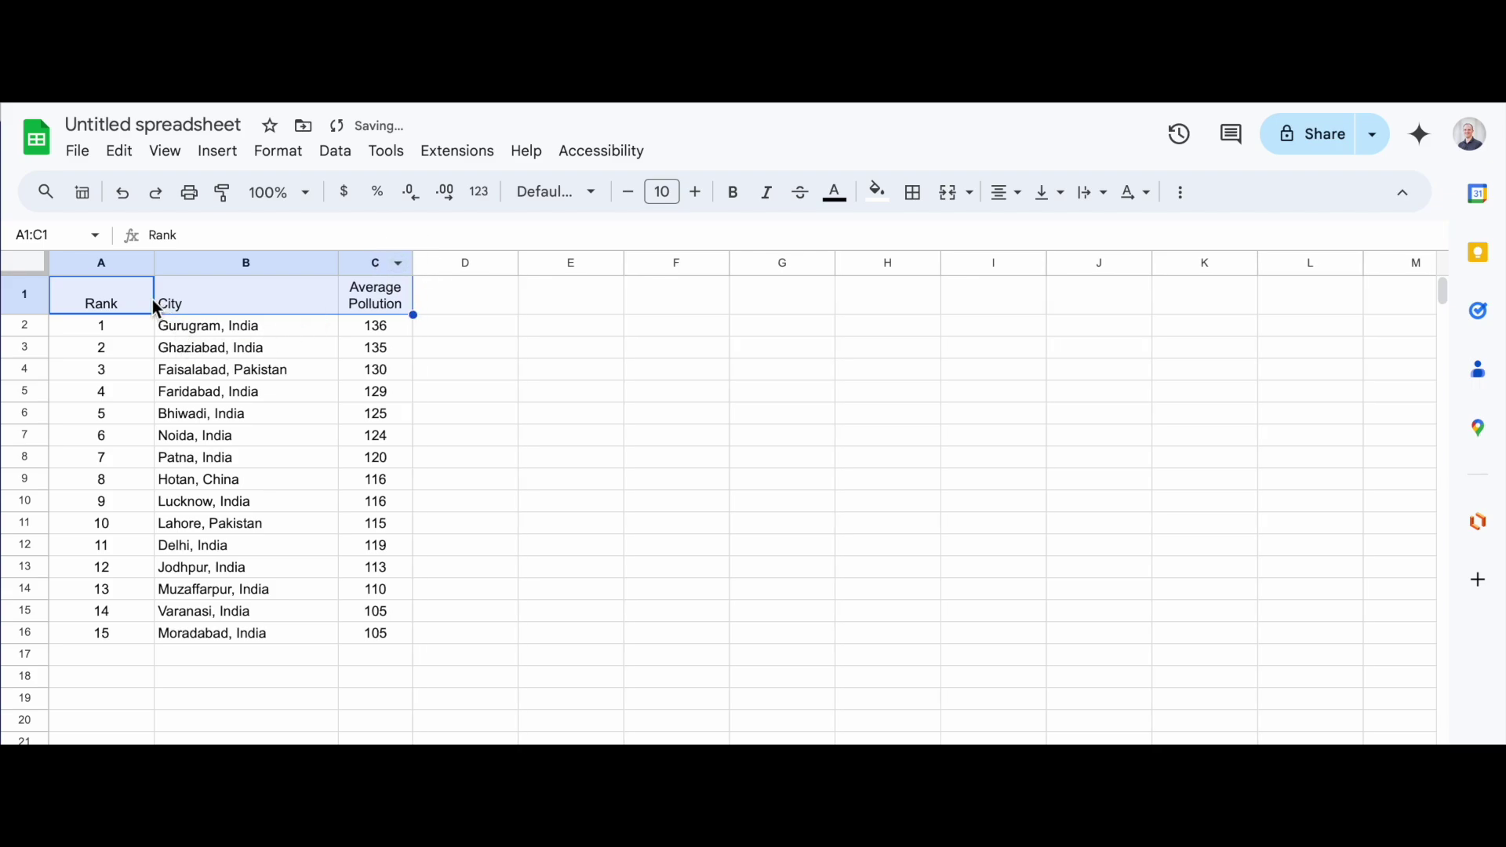
{"action": "left_click_drag", "start_coordinate": [161, 267], "coordinate": [337, 312]}
- Left-align the headings in A1:C1 and make them bold
{"action": "left_click", "coordinate": [1005, 192]}
{"action": "left_click", "coordinate": [1001, 233]}
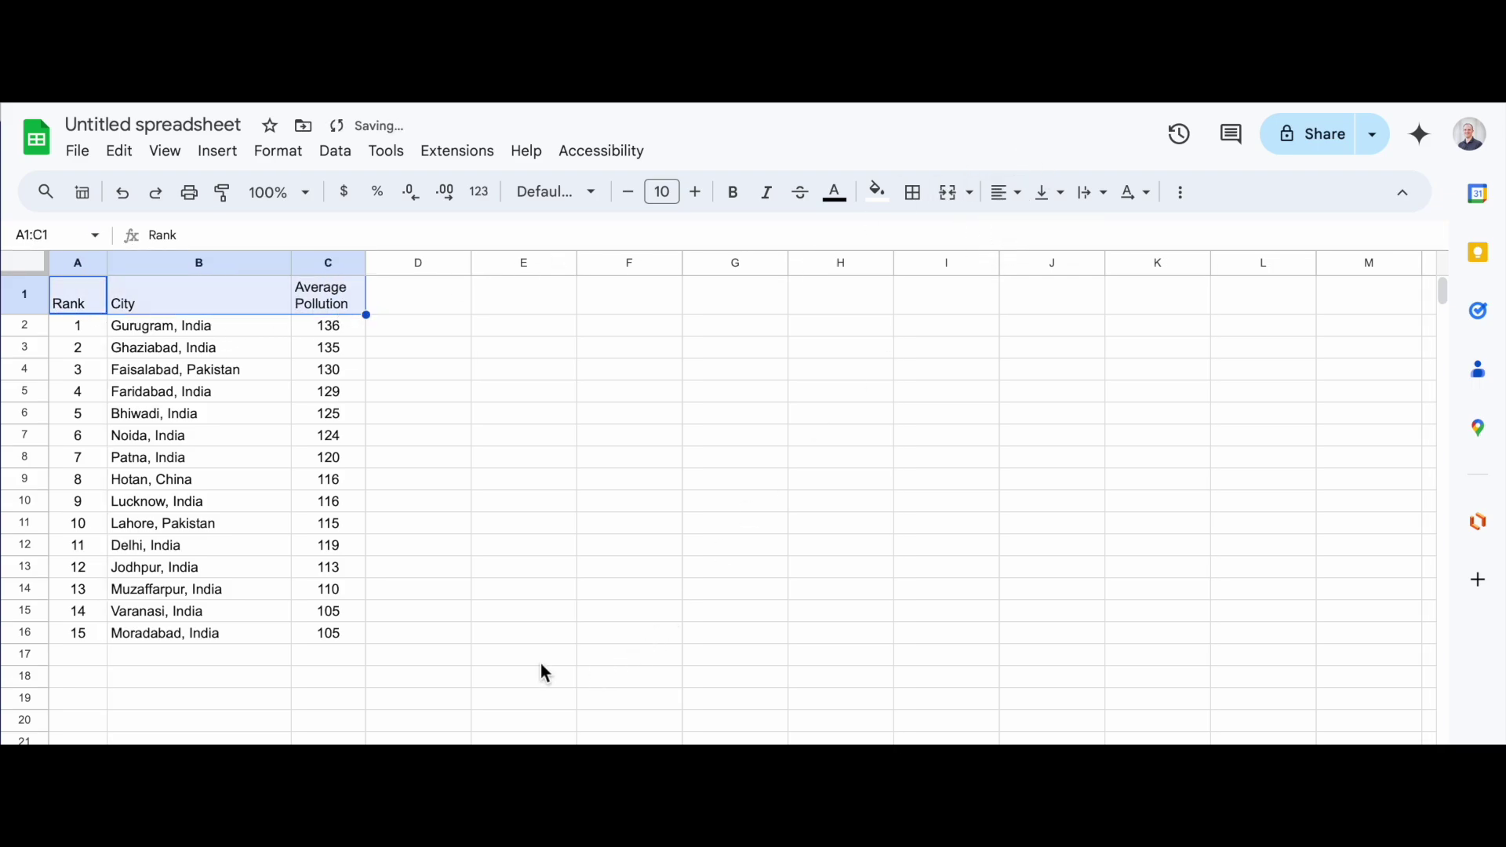
{"action": "mouse_move", "coordinate": [71, 298]}
{"action": "left_mouse_down"}
{"action": "mouse_move", "coordinate": [352, 306]}
{"action": "mouse_move", "coordinate": [63, 289]}
{"action": "left_mouse_up"}
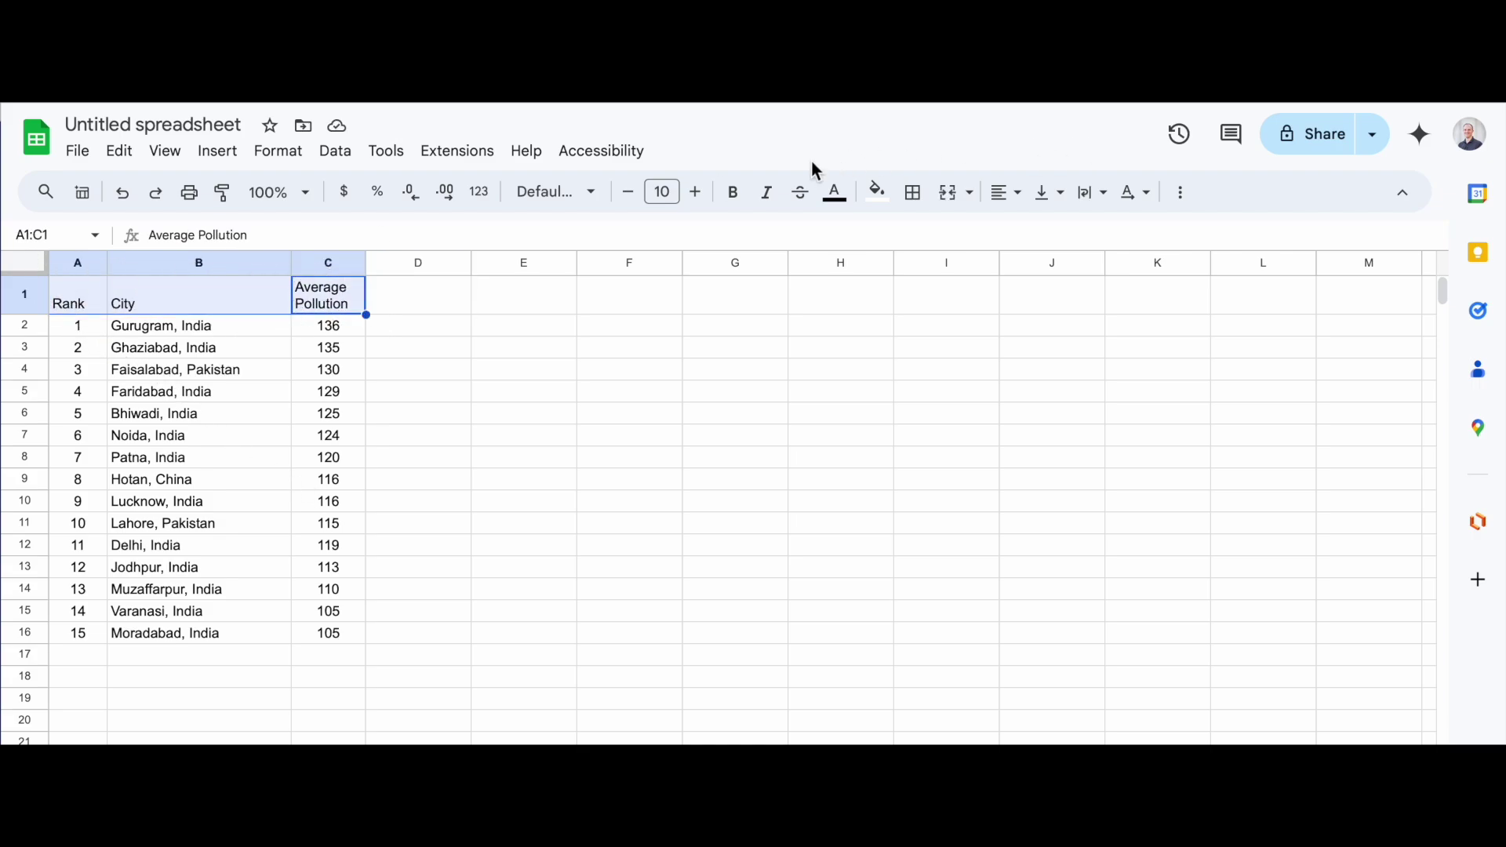
{"action": "left_click", "coordinate": [732, 194]}
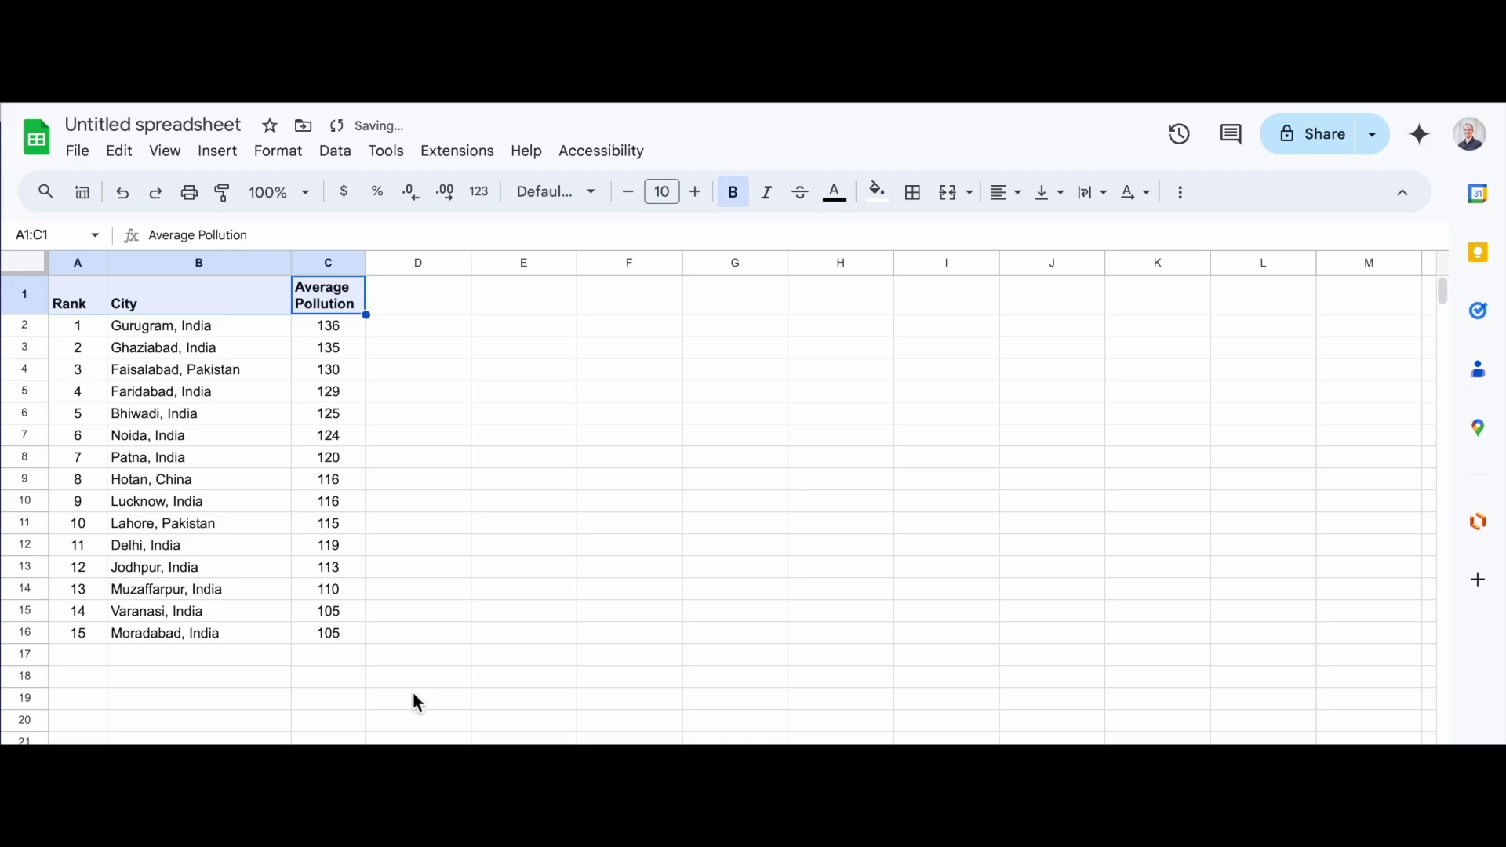
- Hide the gridlines of the sheet
{"action": "left_click_drag", "start_coordinate": [88, 304], "coordinate": [323, 653]}
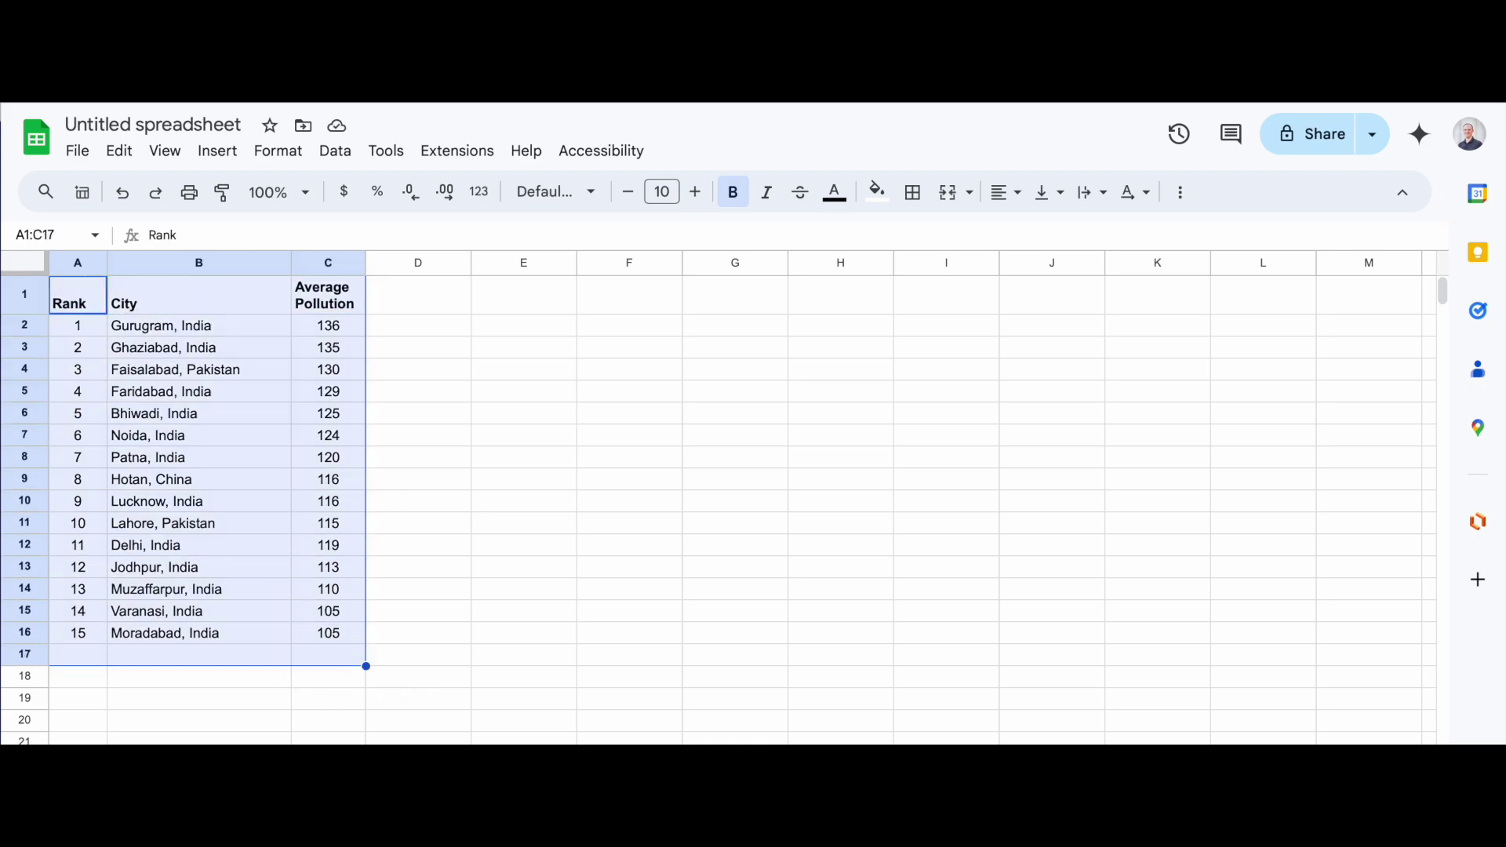
{"action": "left_click", "coordinate": [214, 153]}
{"action": "mouse_move", "coordinate": [164, 156]}
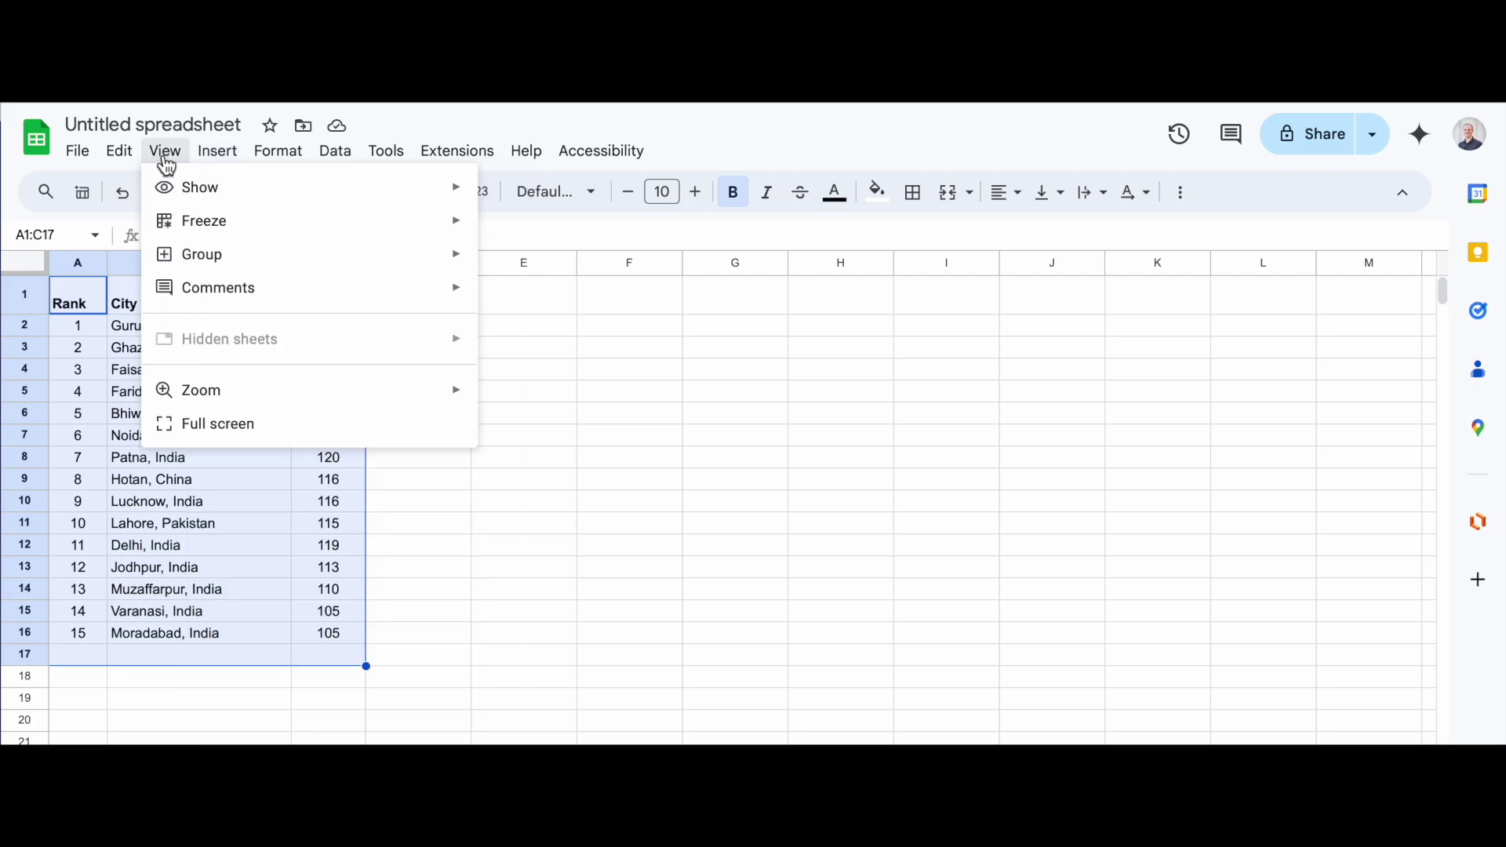
{"action": "mouse_move", "coordinate": [292, 196]}
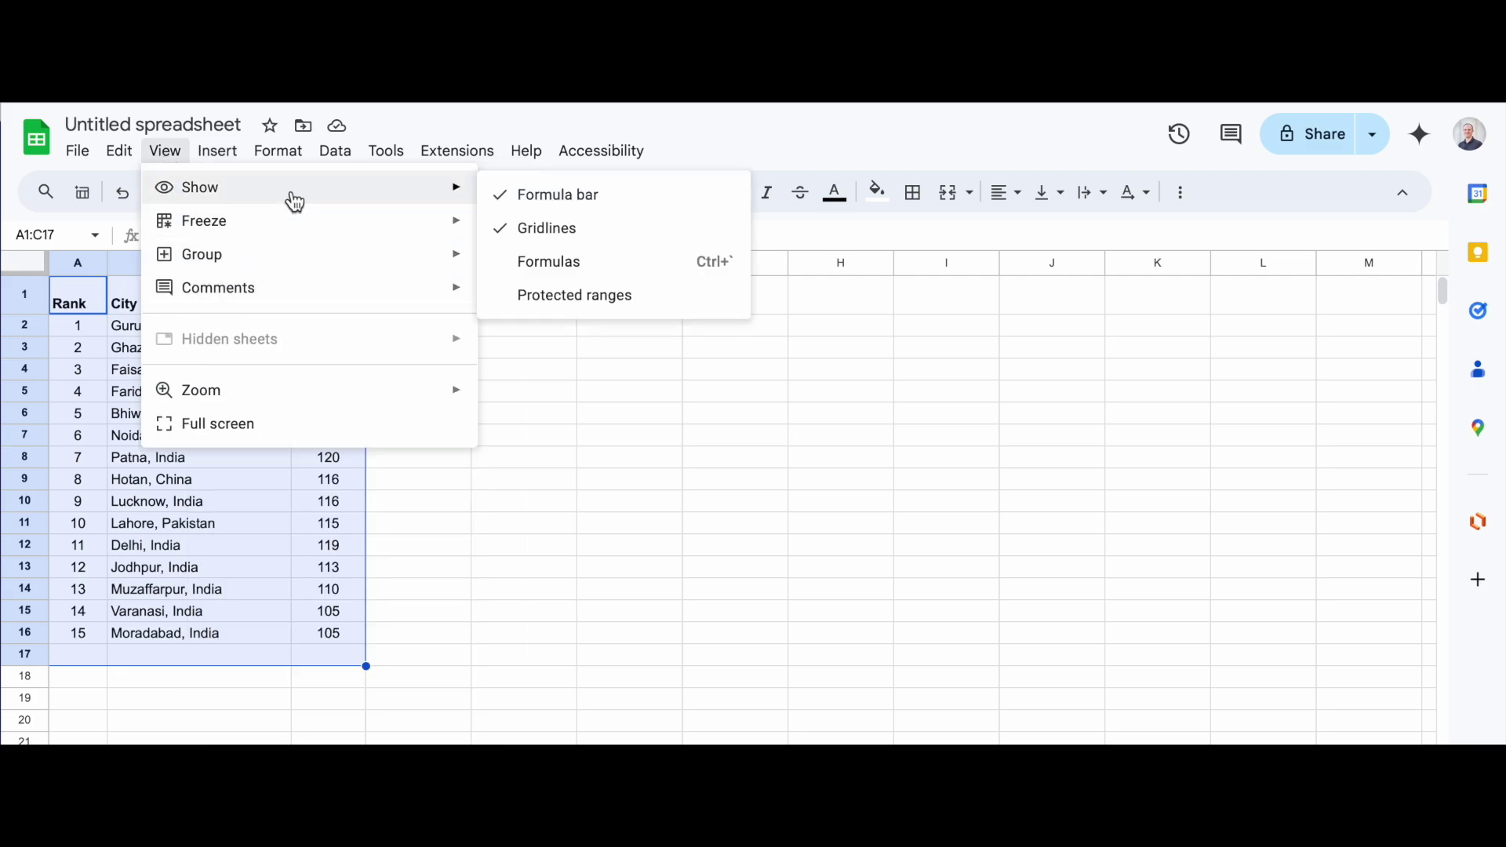
{"action": "left_click", "coordinate": [620, 229]}
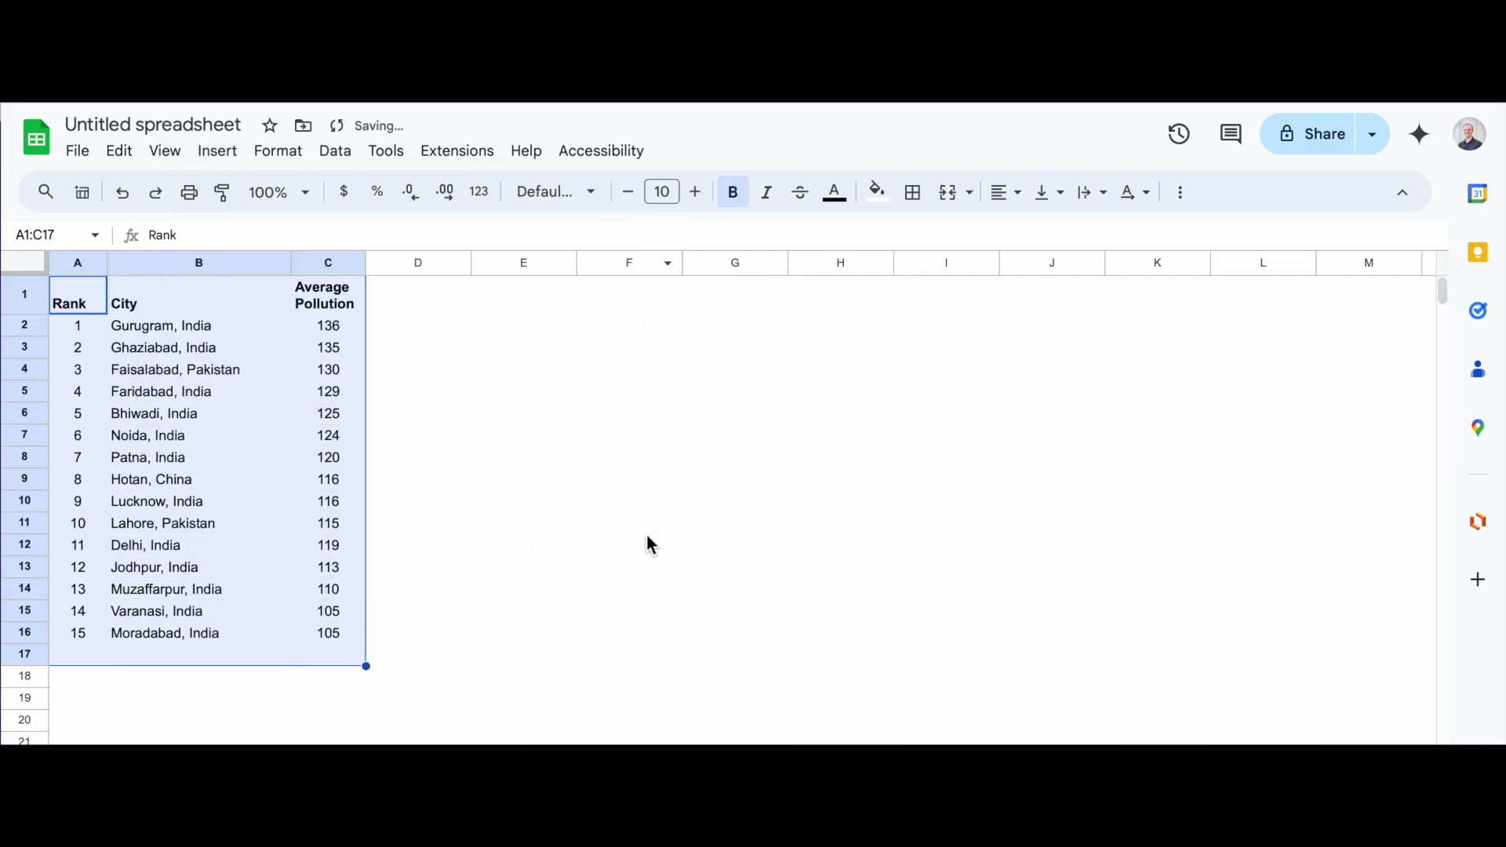
{"action": "left_click", "coordinate": [636, 529]}
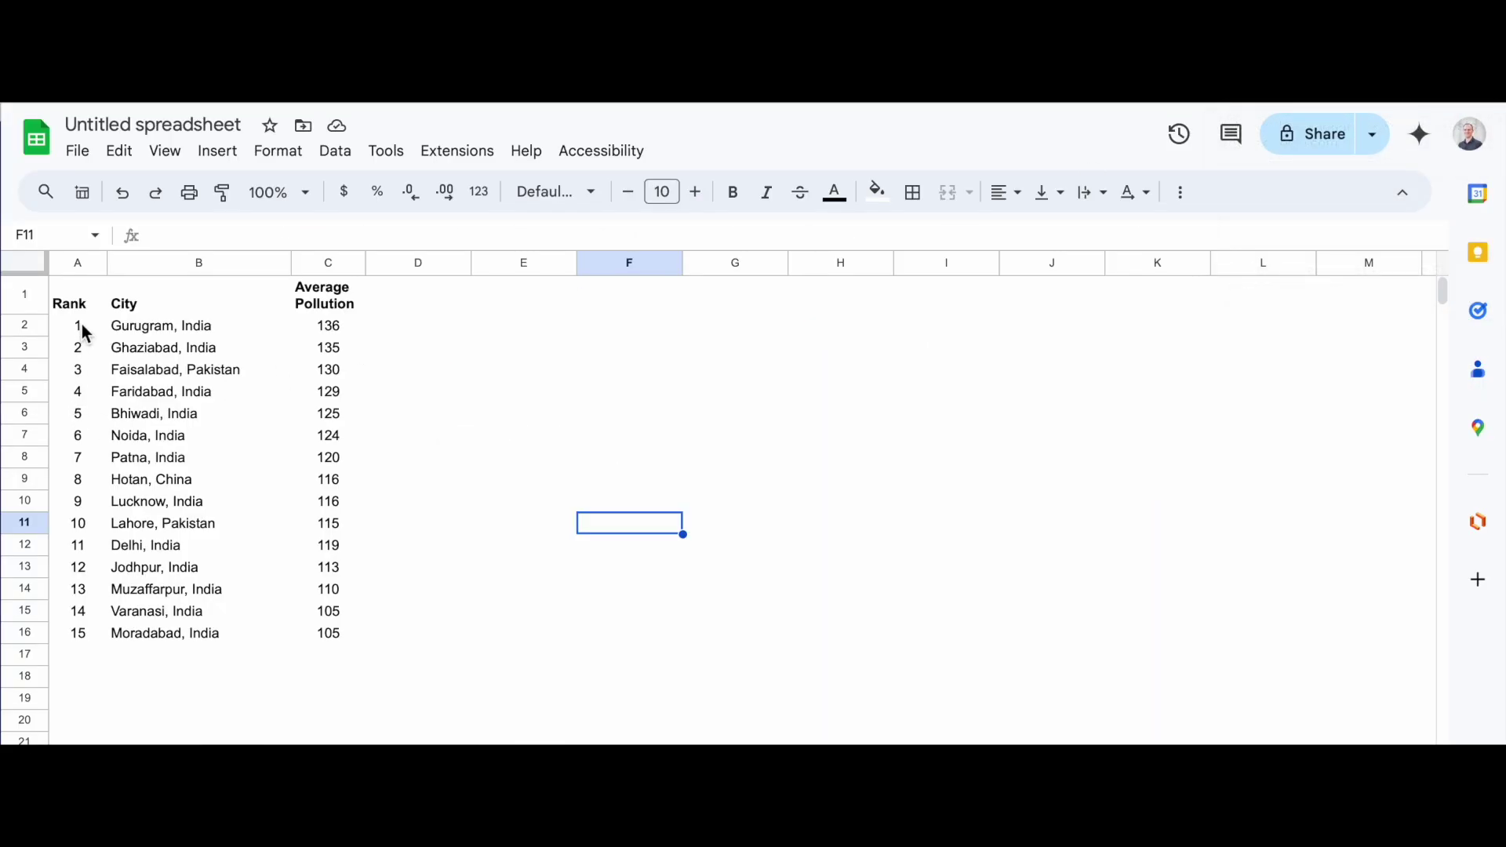
- Fill the data rows A2:C16 with light blue
{"action": "left_click_drag", "start_coordinate": [81, 323], "coordinate": [314, 632]}
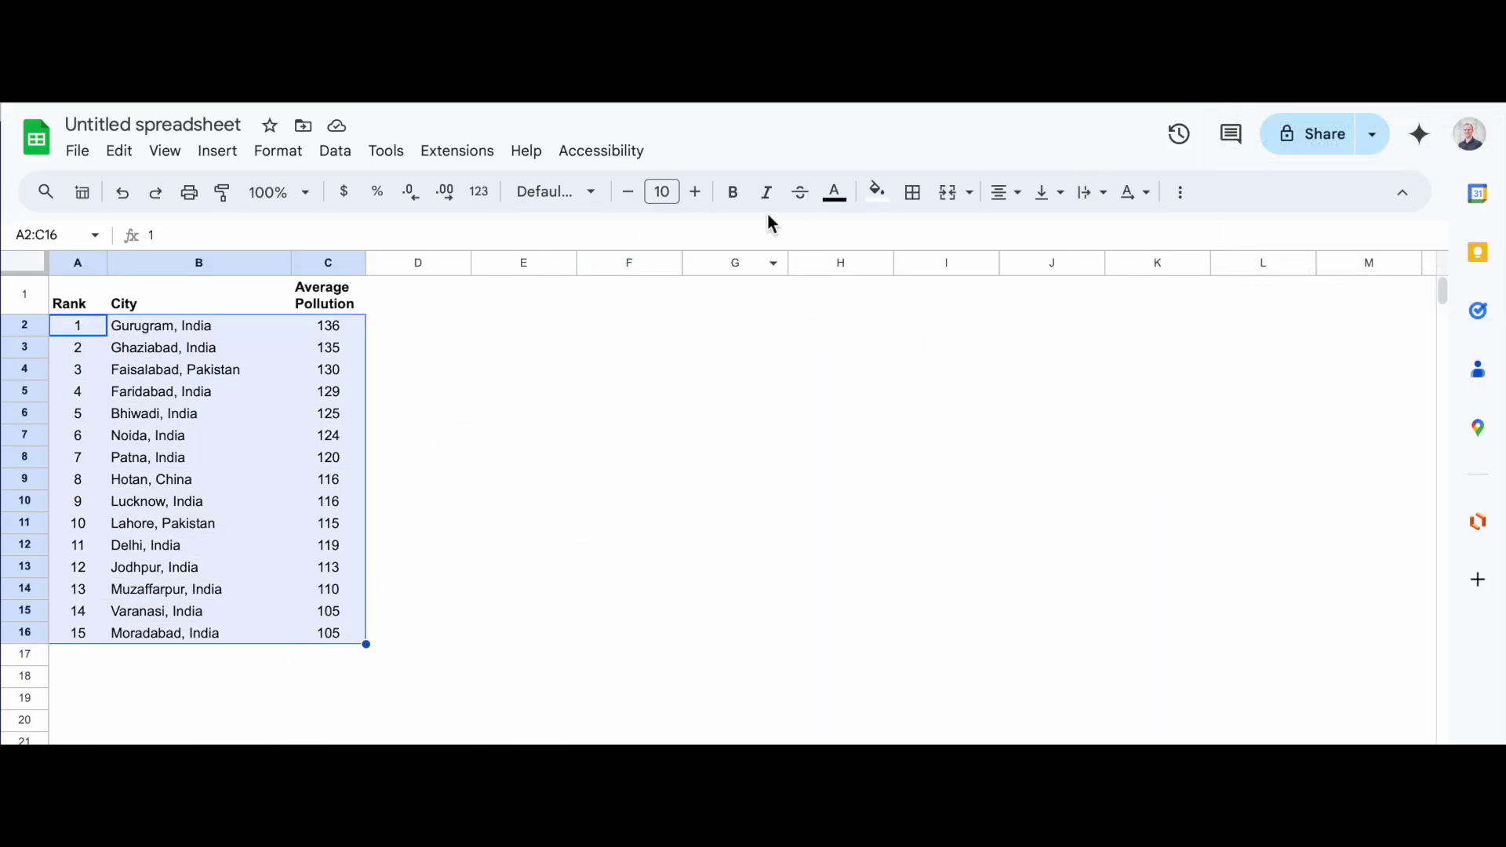
{"action": "left_click", "coordinate": [878, 192]}
{"action": "left_click", "coordinate": [1022, 314]}
{"action": "left_click", "coordinate": [822, 510]}
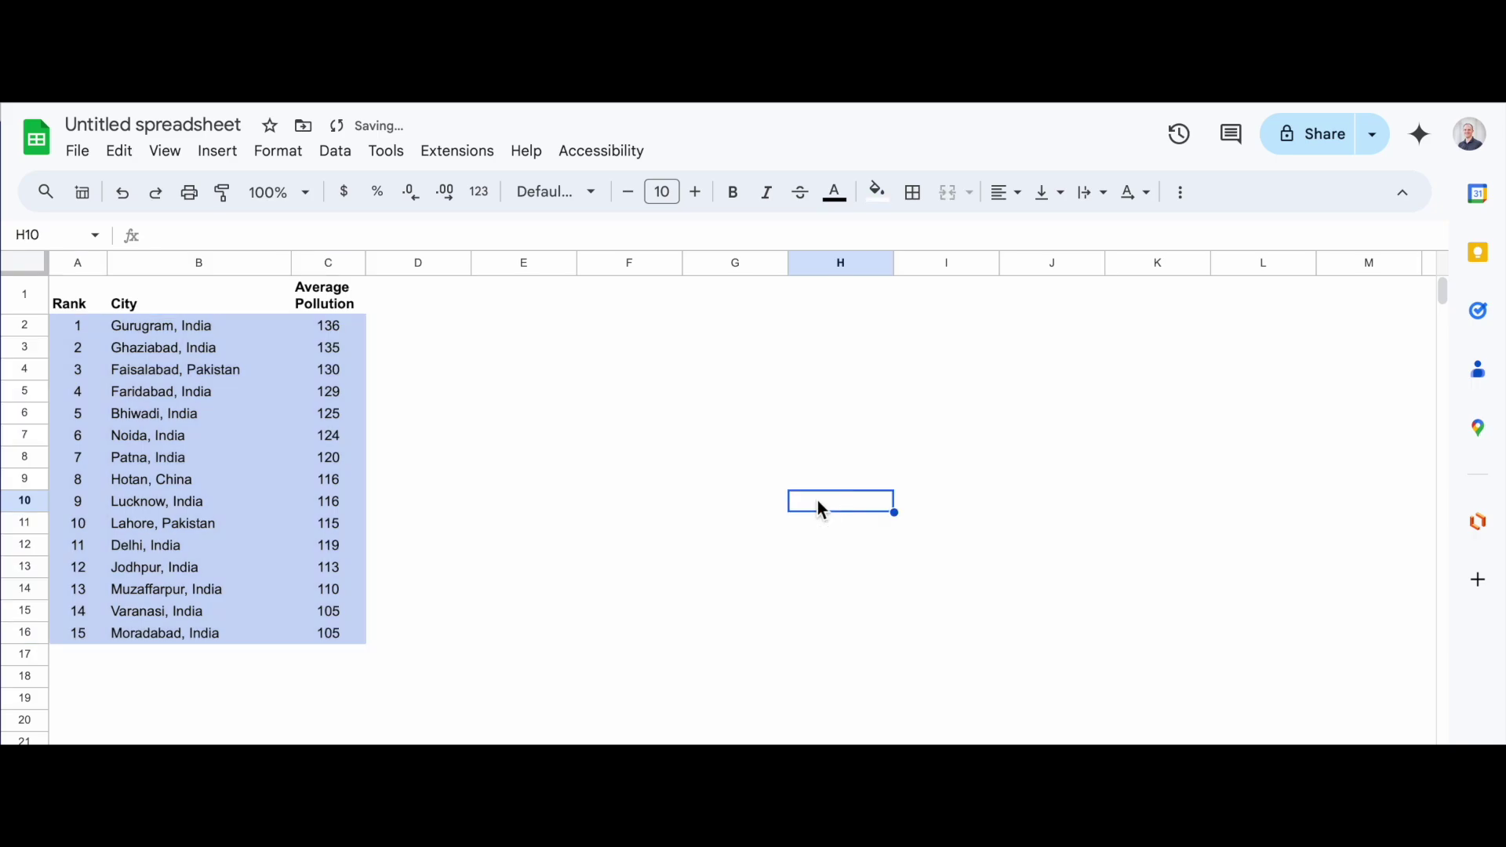
- Add borders around every cell in A1:C16, using a medium-weight line in white
{"action": "left_click_drag", "start_coordinate": [75, 302], "coordinate": [331, 635]}
{"action": "left_click", "coordinate": [917, 198]}
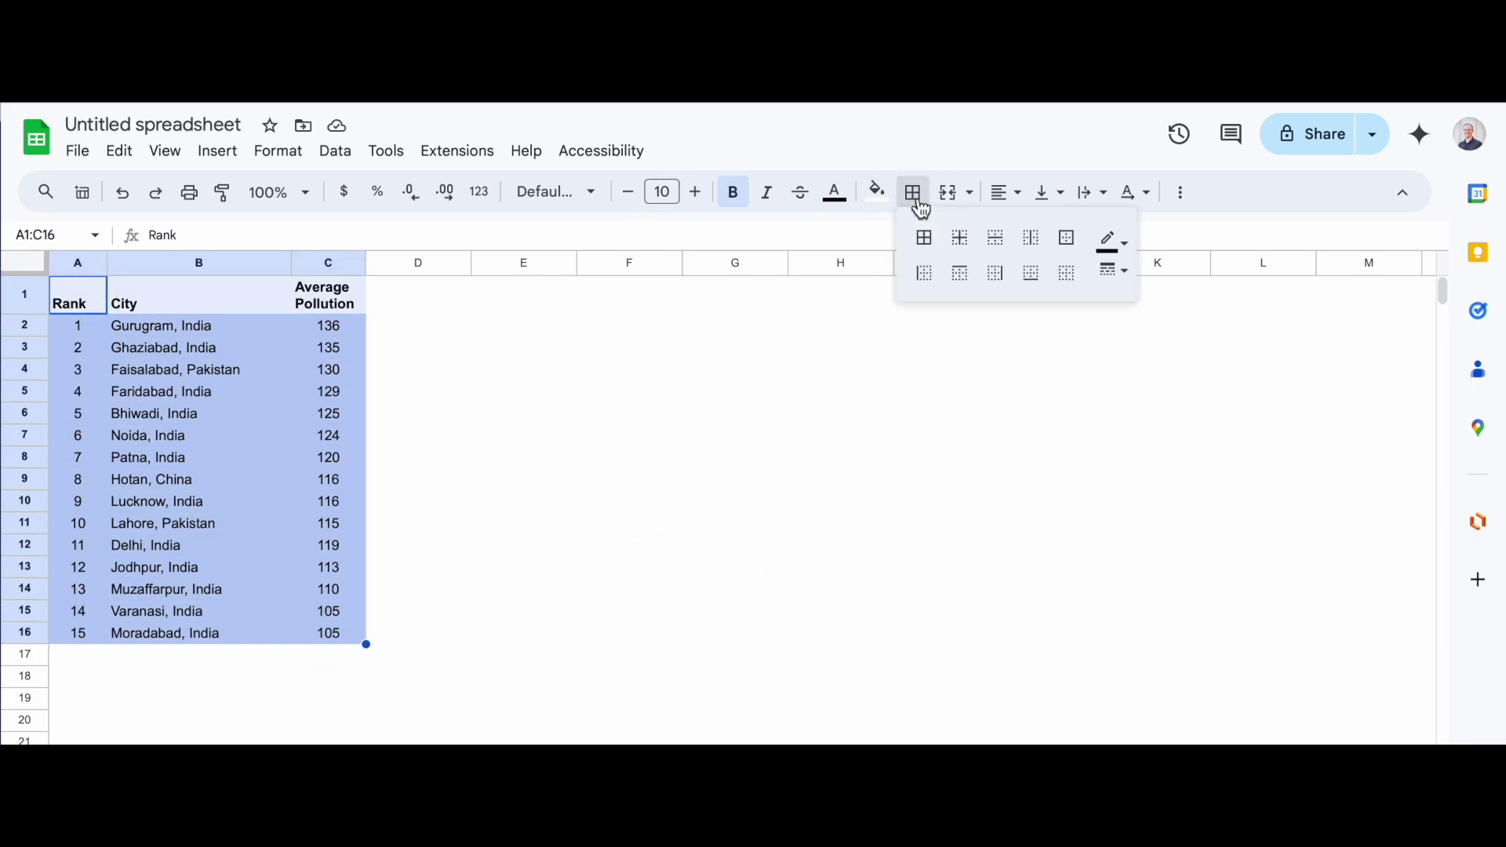
{"action": "left_click", "coordinate": [925, 239]}
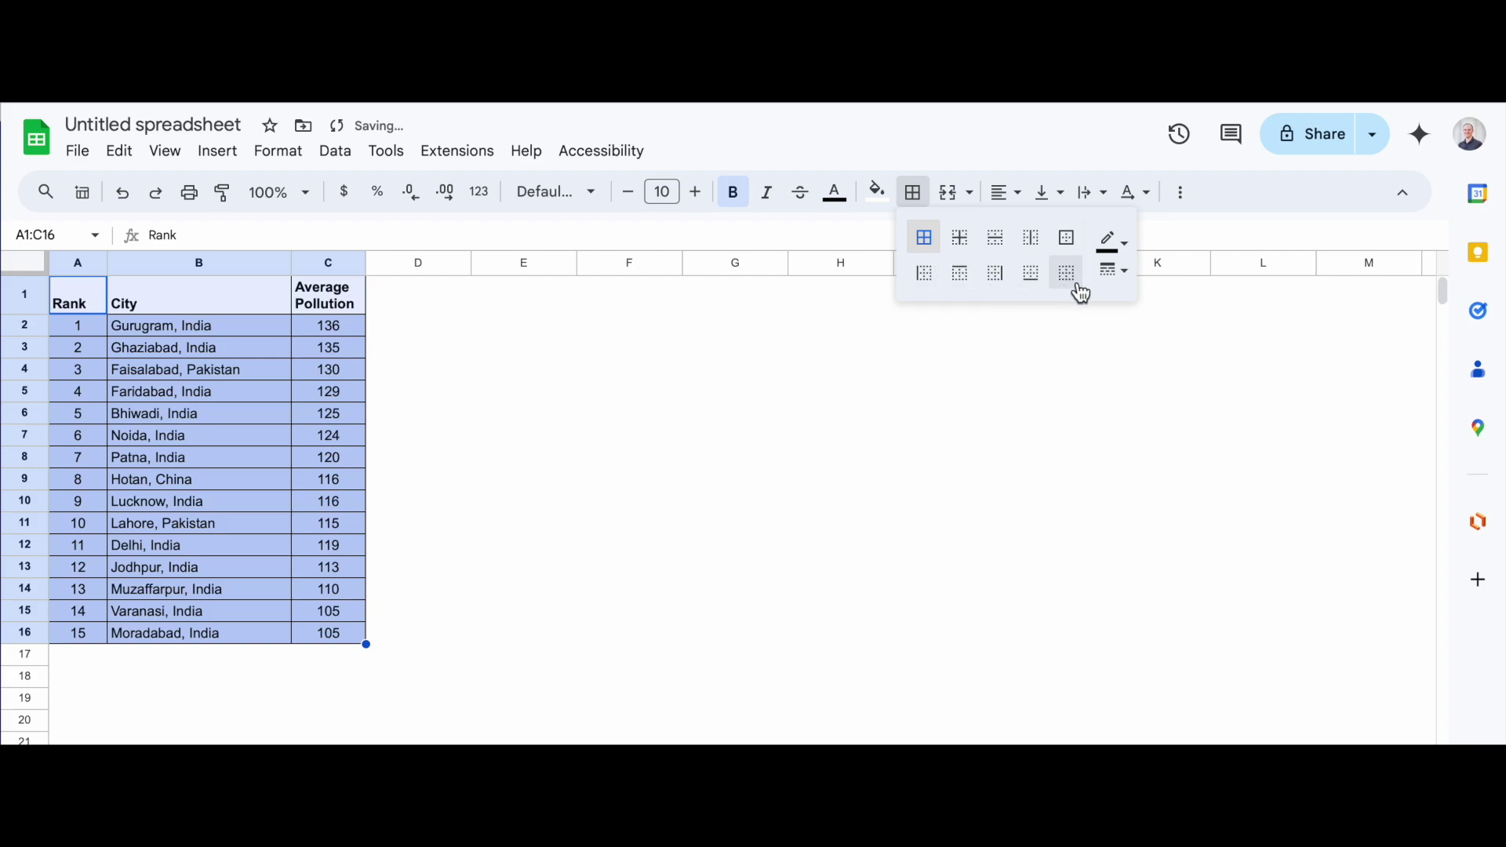
{"action": "left_click", "coordinate": [1113, 285]}
{"action": "left_click", "coordinate": [1147, 343]}
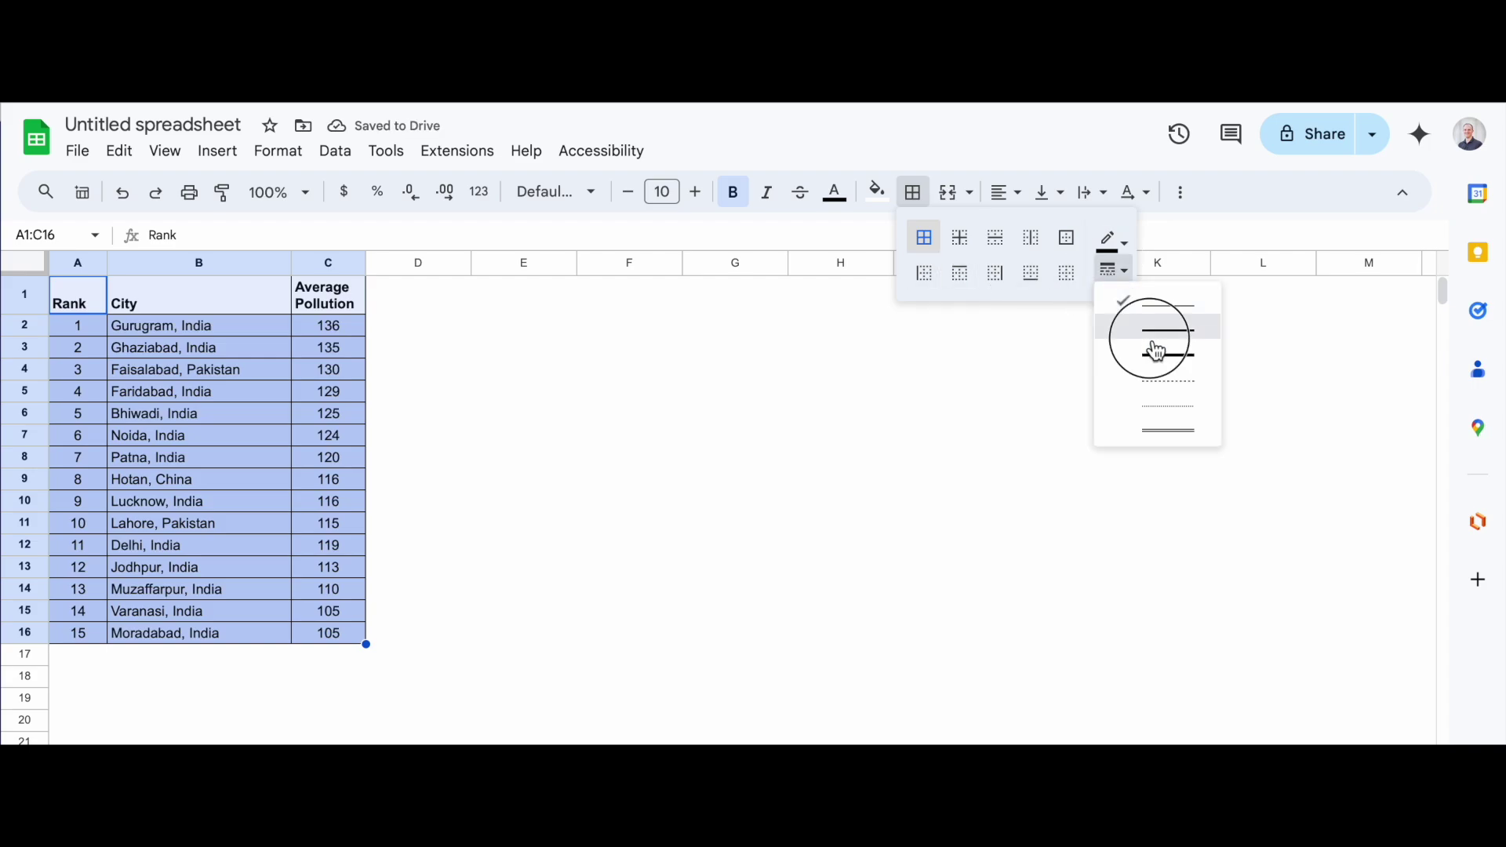
{"action": "left_click", "coordinate": [1112, 241]}
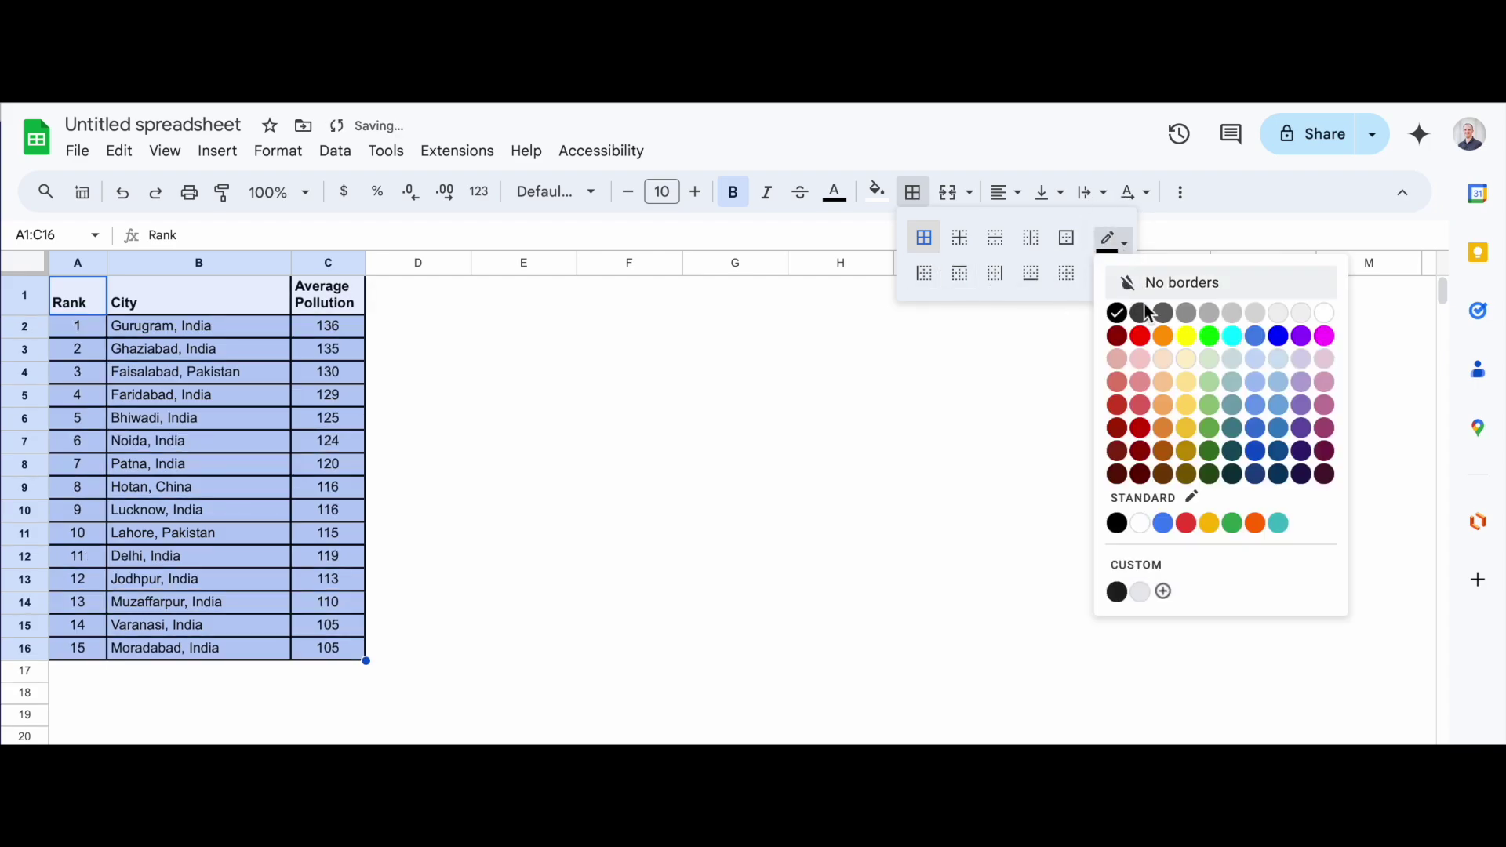
{"action": "left_click", "coordinate": [1331, 316]}
{"action": "left_click", "coordinate": [834, 447]}
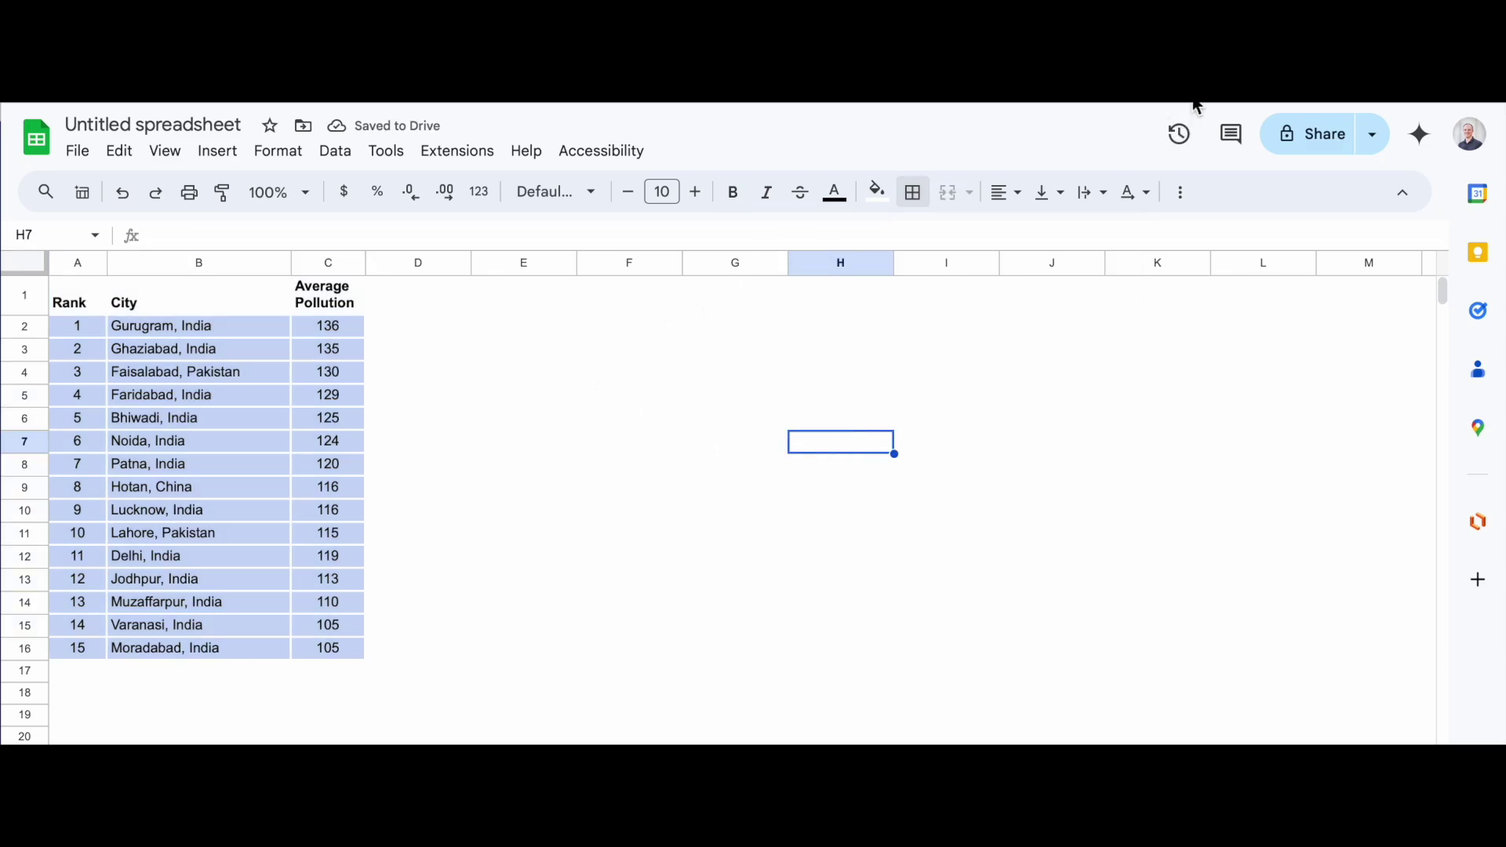
- Switch to the YouTube video and skip back and forth to examine how the Average Pollution column receives its color scale
{"action": "left_click", "coordinate": [1194, 103]}
{"action": "key", "text": "Right"}
{"action": "key", "text": "Right"}
{"action": "key", "text": "Right"}
{"action": "key", "text": "Right"}
{"action": "key", "text": "Right"}
{"action": "key", "text": "Right"}
{"action": "key", "text": "Right"}
{"action": "key", "text": "Right"}
{"action": "key", "text": "Left"}
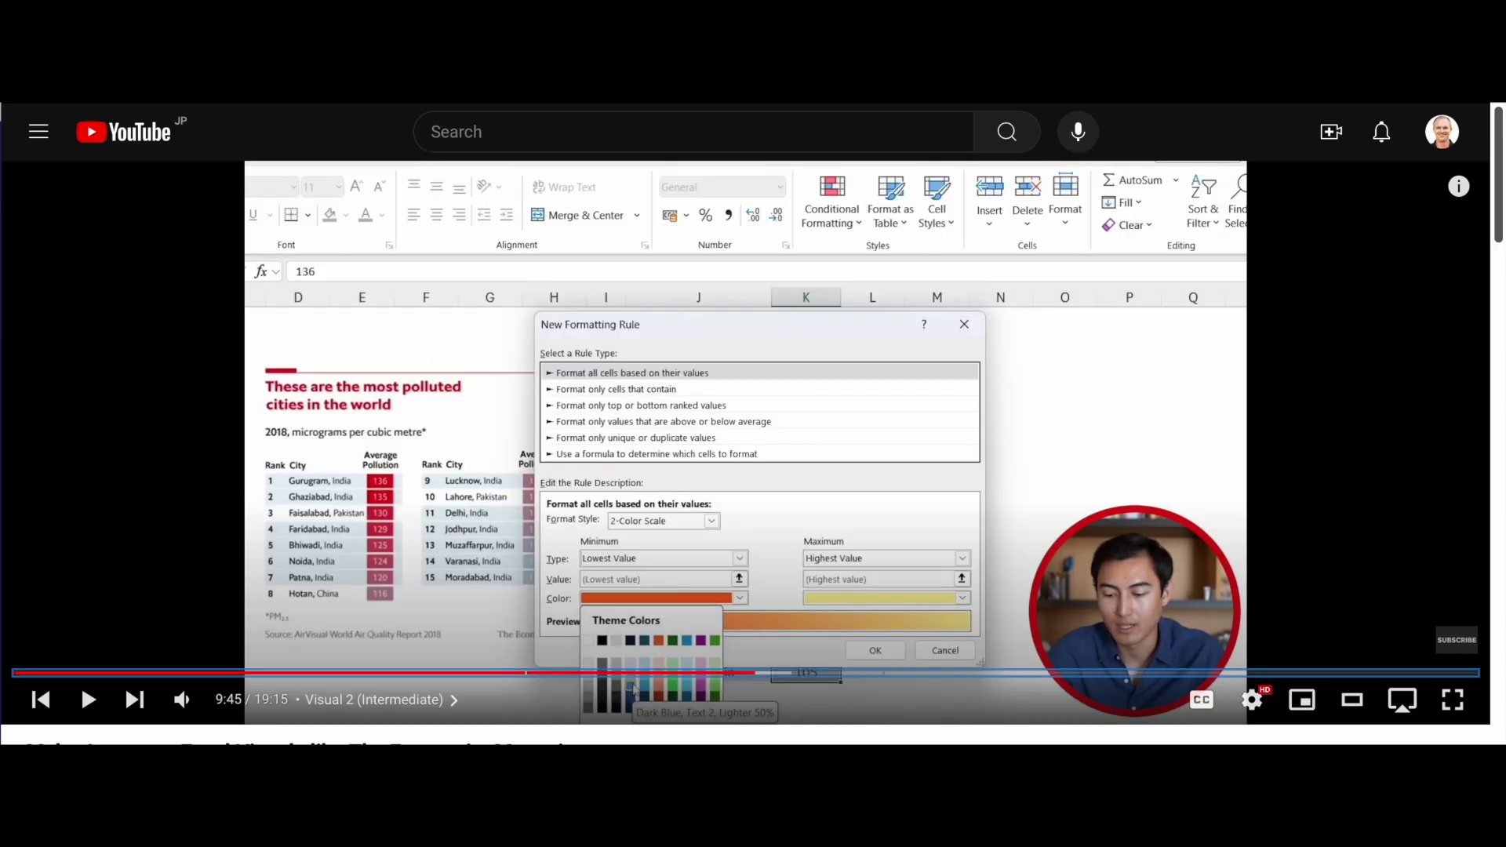
{"action": "key", "text": "Left"}
{"action": "key", "text": "Left"}
{"action": "key", "text": "Left"}
{"action": "key", "text": "Left"}
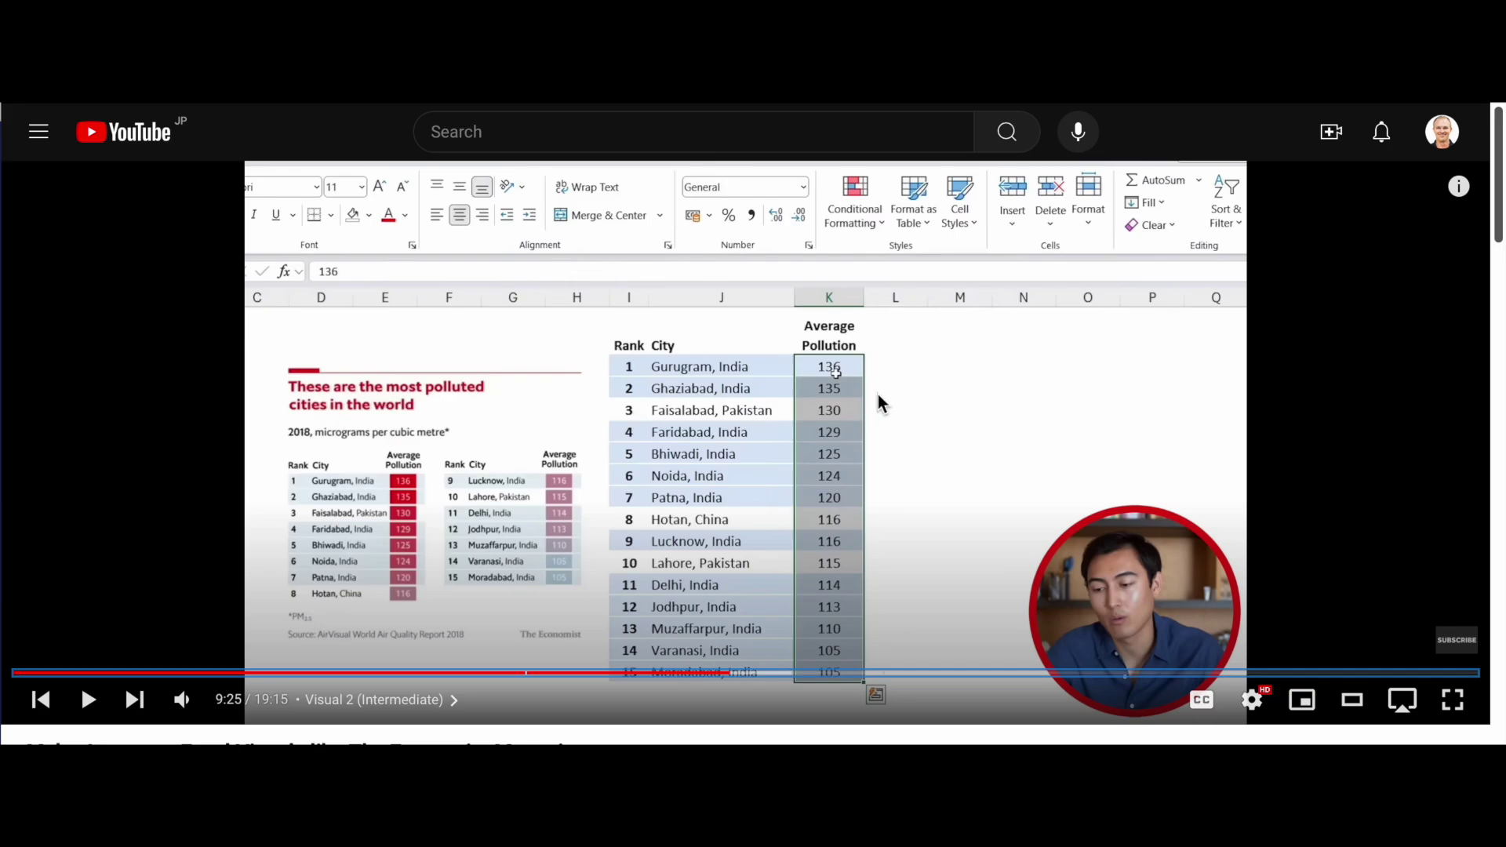
{"action": "left_click", "coordinate": [877, 394]}
{"action": "left_click", "coordinate": [878, 394]}
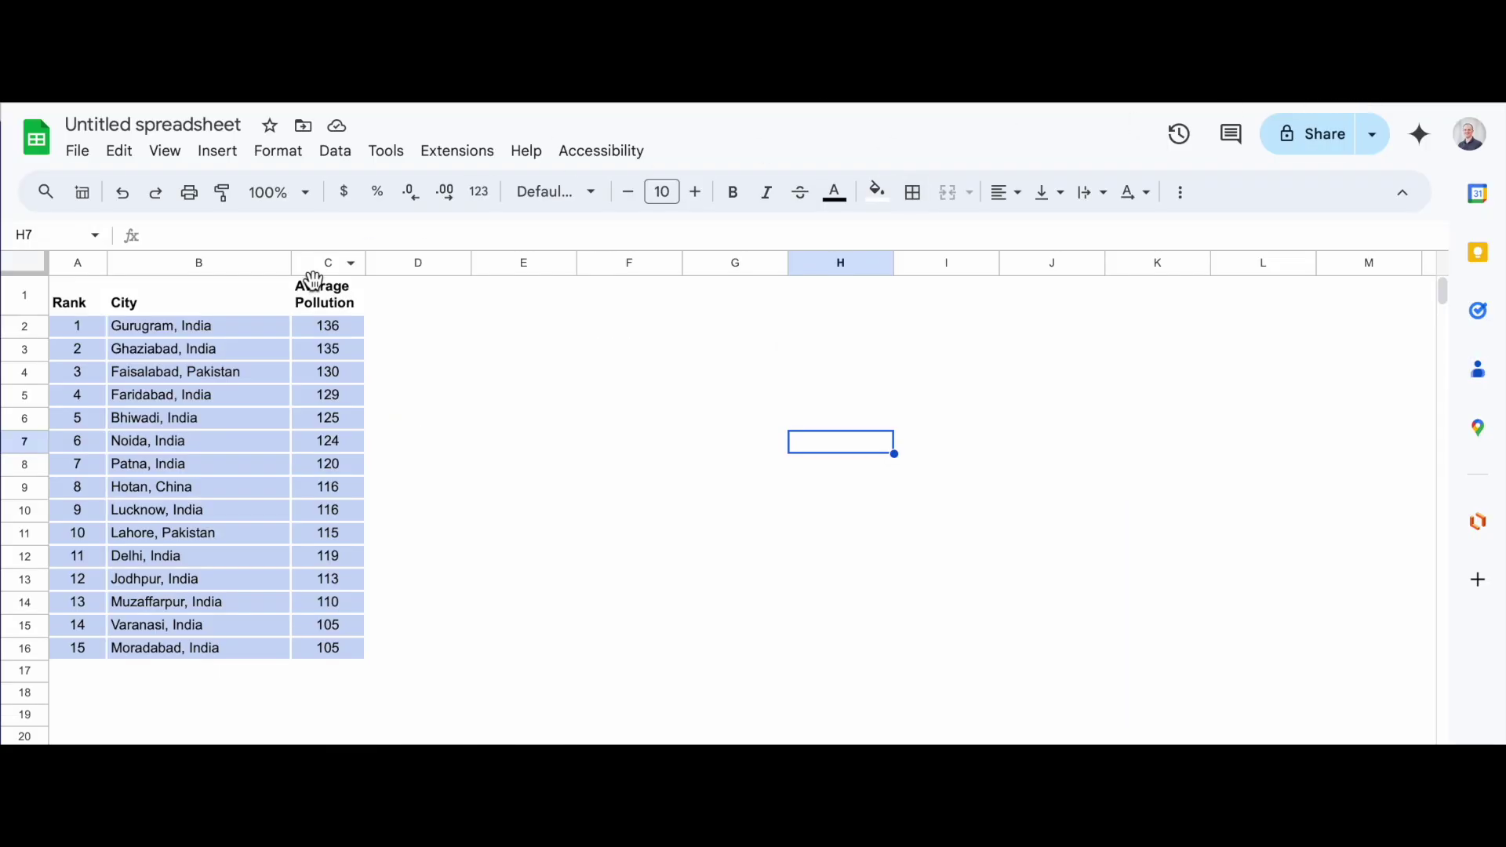
- Apply a white-to-red color scale to the Average Pollution values in C2:C16 with conditional formatting
{"action": "left_click_drag", "start_coordinate": [344, 309], "coordinate": [351, 657]}
{"action": "left_click", "coordinate": [345, 330]}
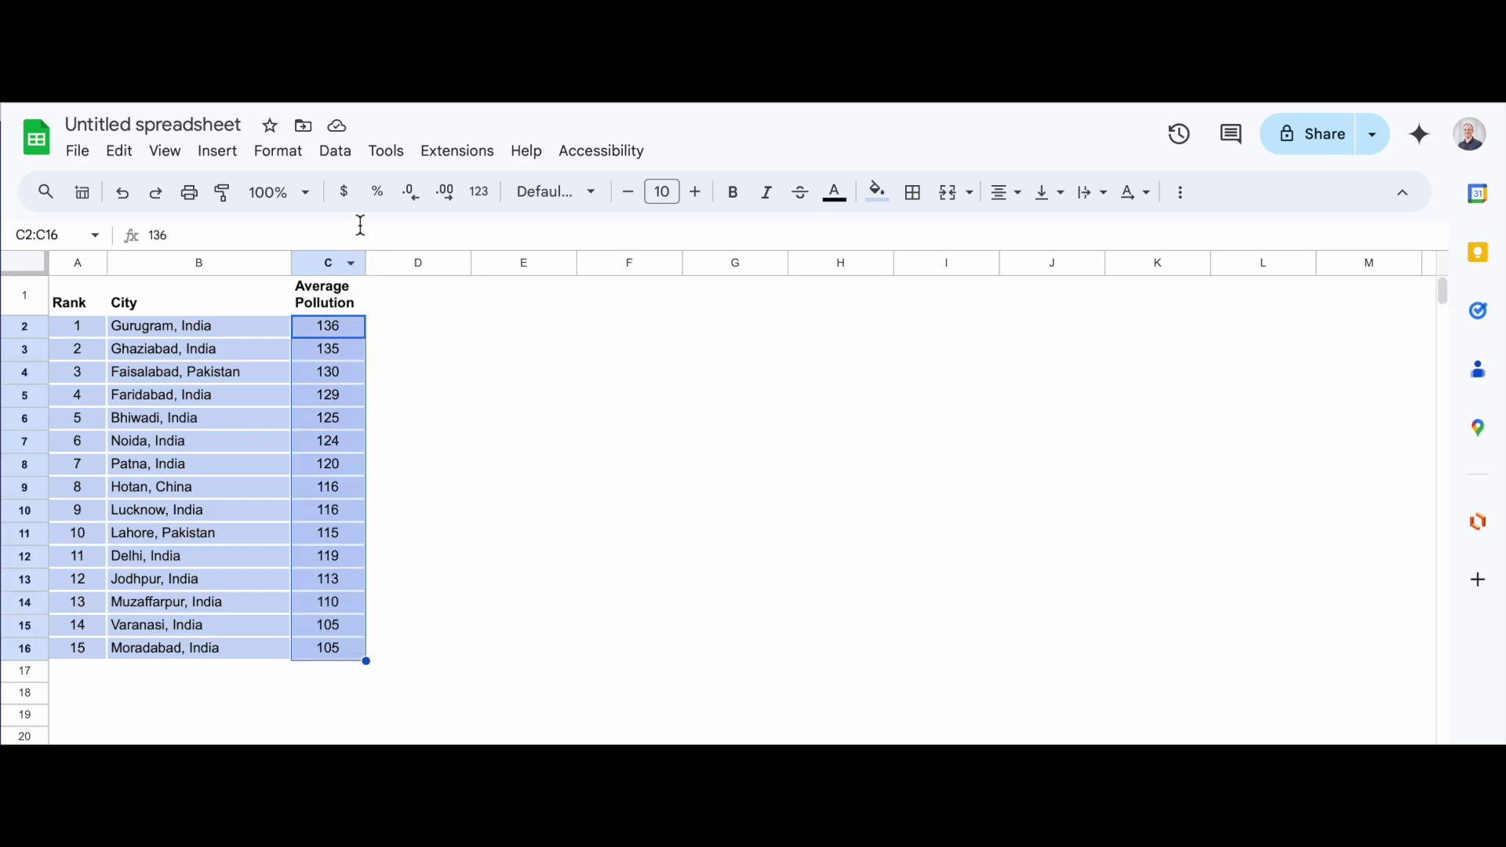
{"action": "left_click", "coordinate": [284, 154]}
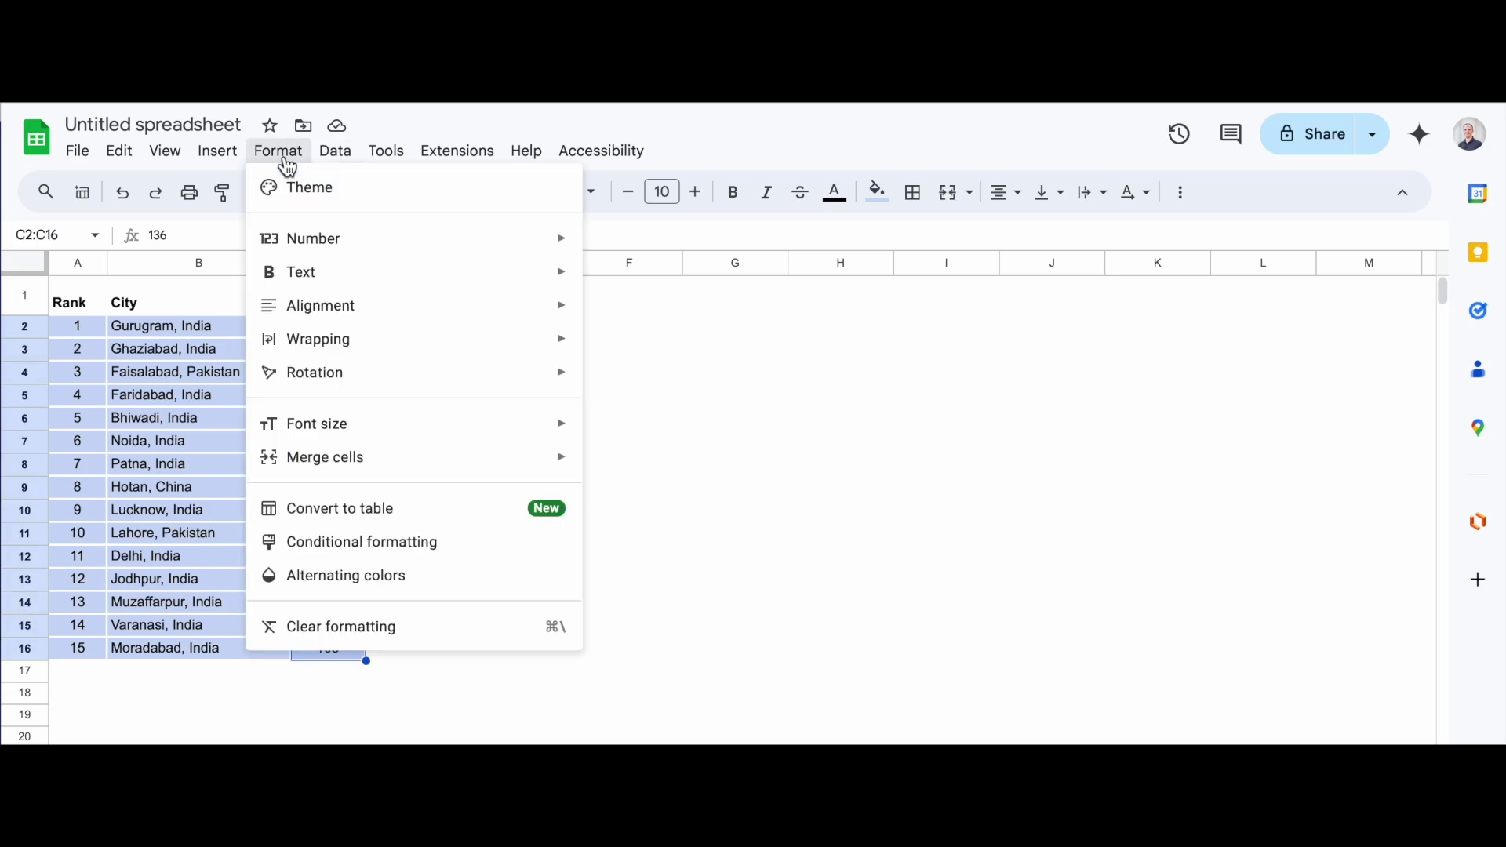
{"action": "left_click", "coordinate": [355, 542]}
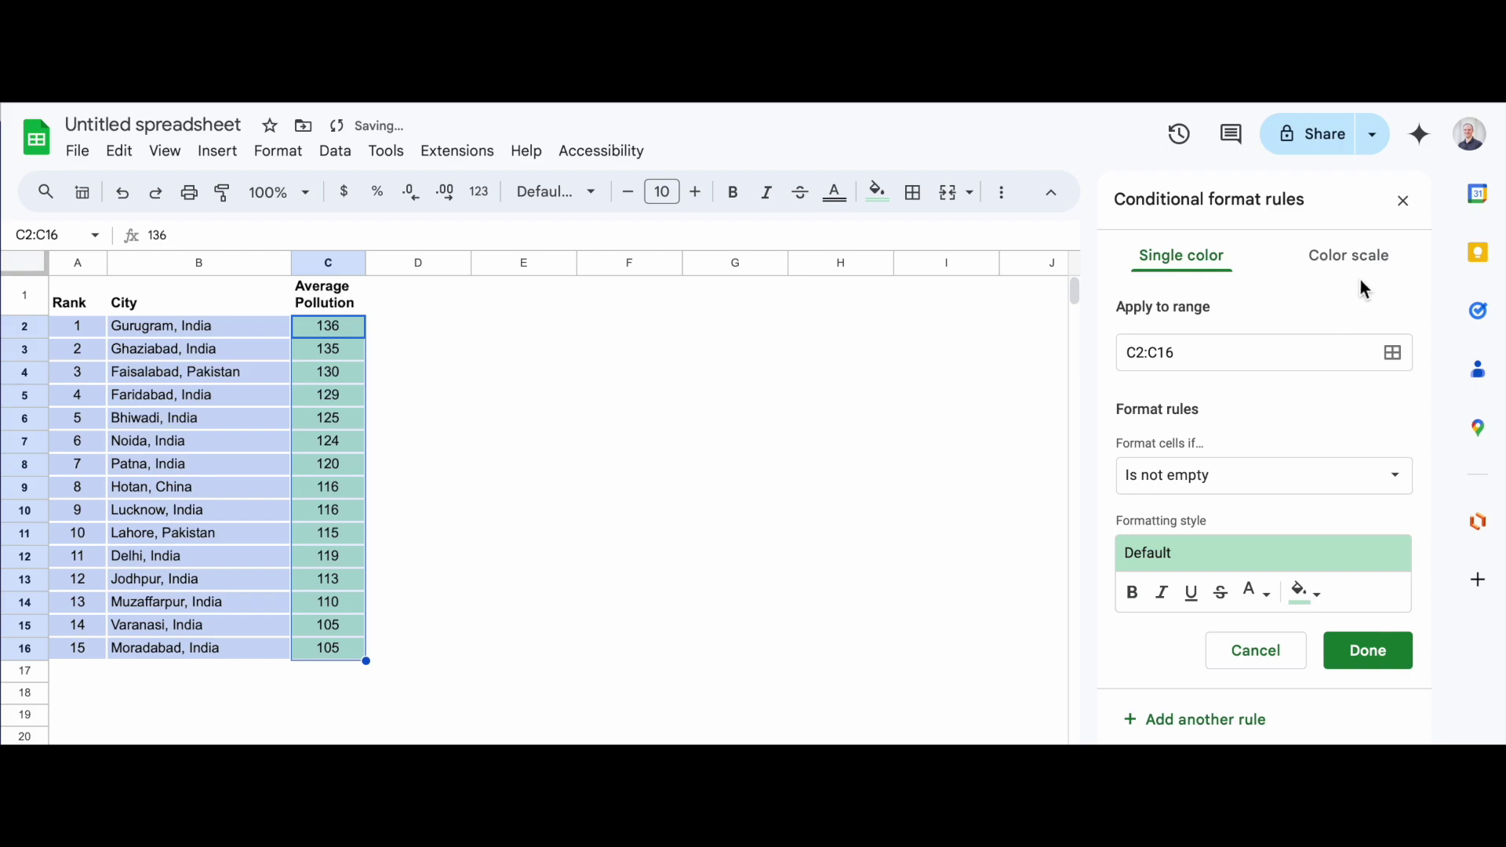
{"action": "left_click", "coordinate": [1373, 257]}
{"action": "scroll", "coordinate": [1304, 384], "scroll_direction": "down", "scroll_amount": 2}
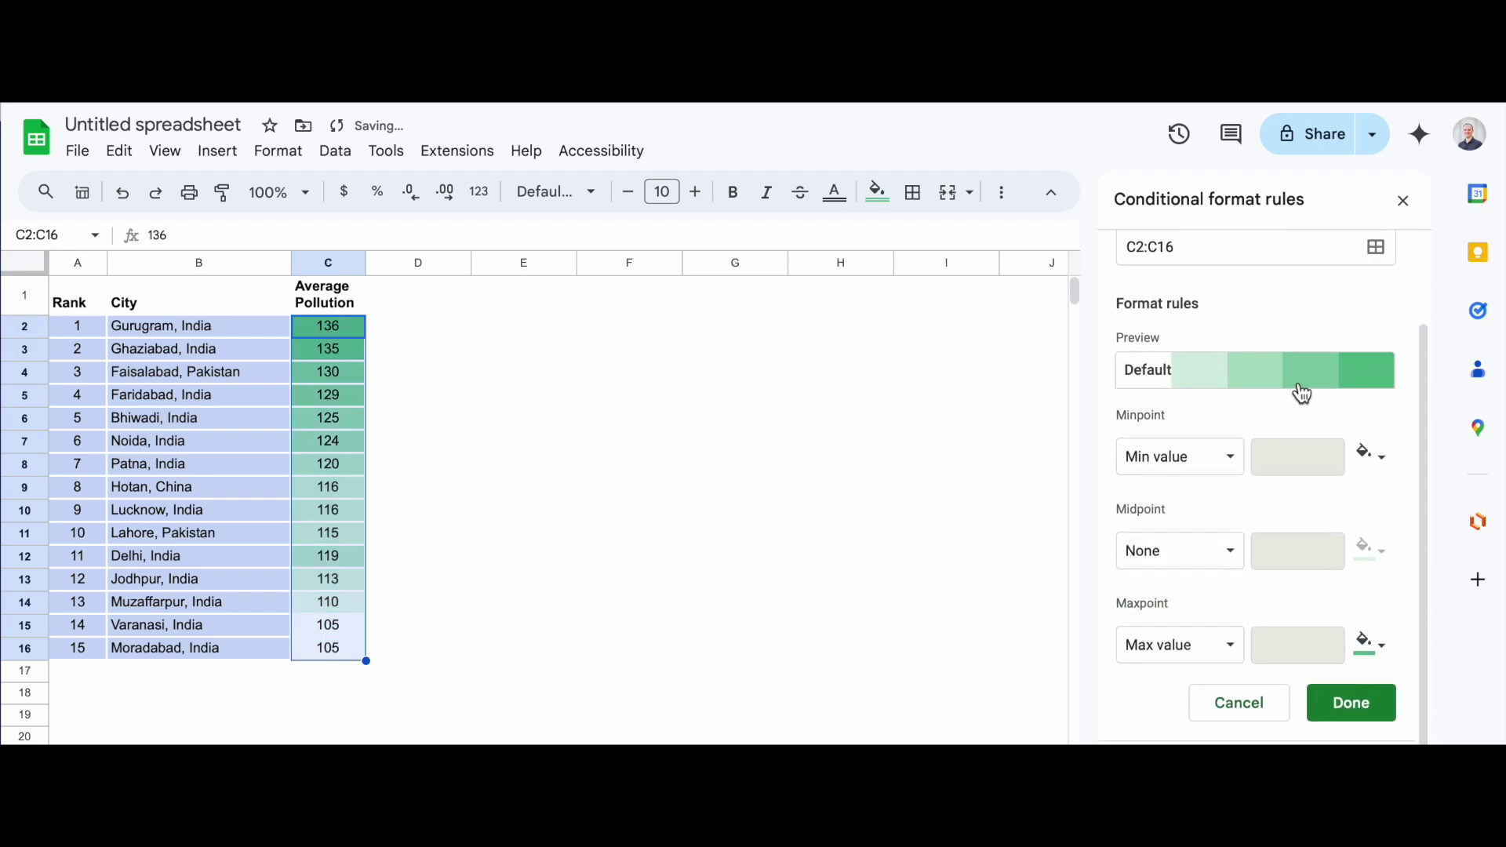
{"action": "left_click", "coordinate": [1192, 382]}
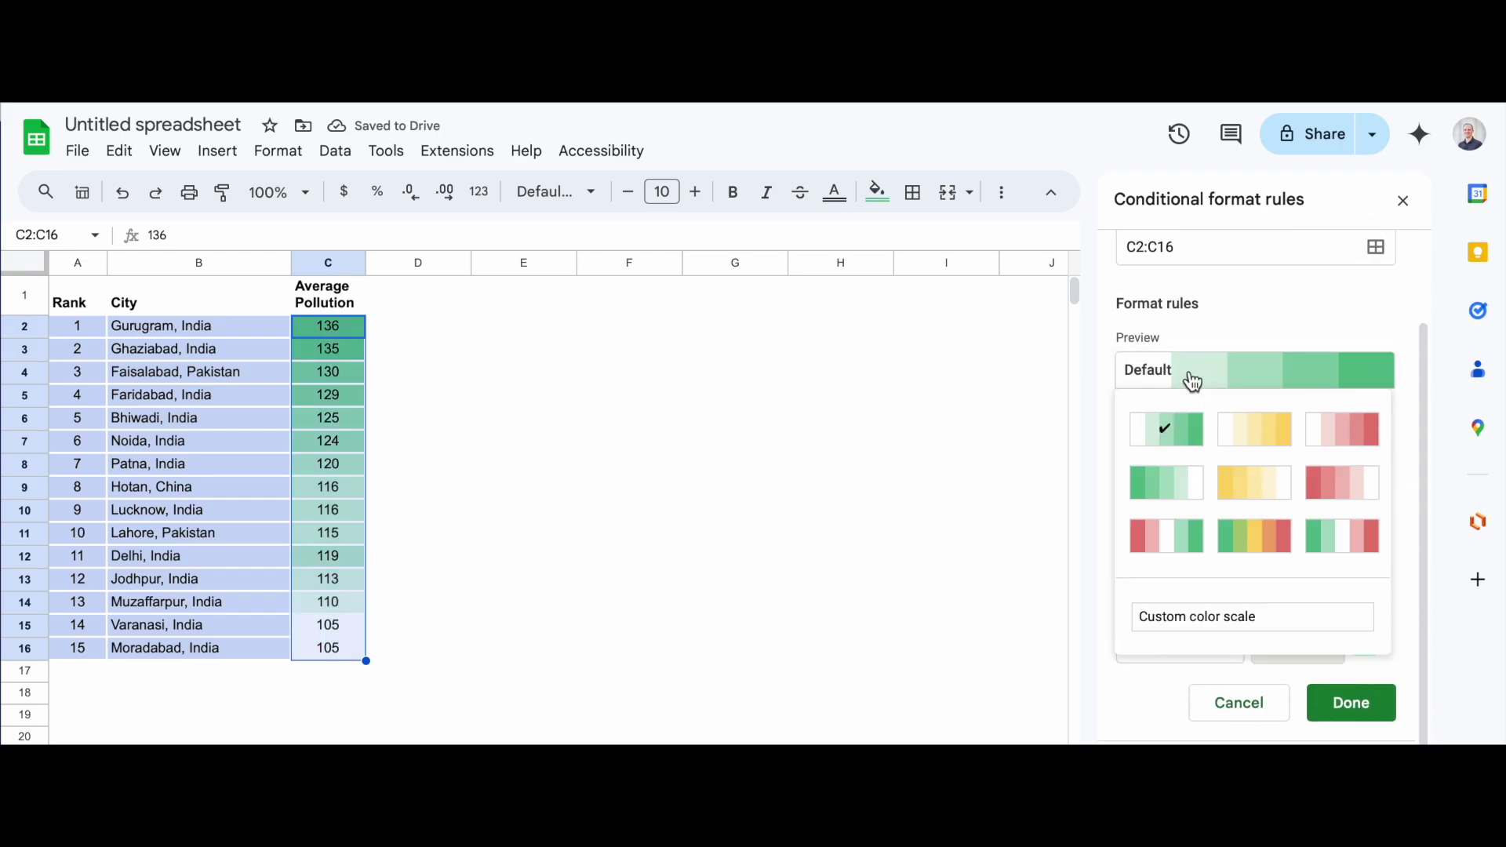
{"action": "left_click", "coordinate": [1349, 499]}
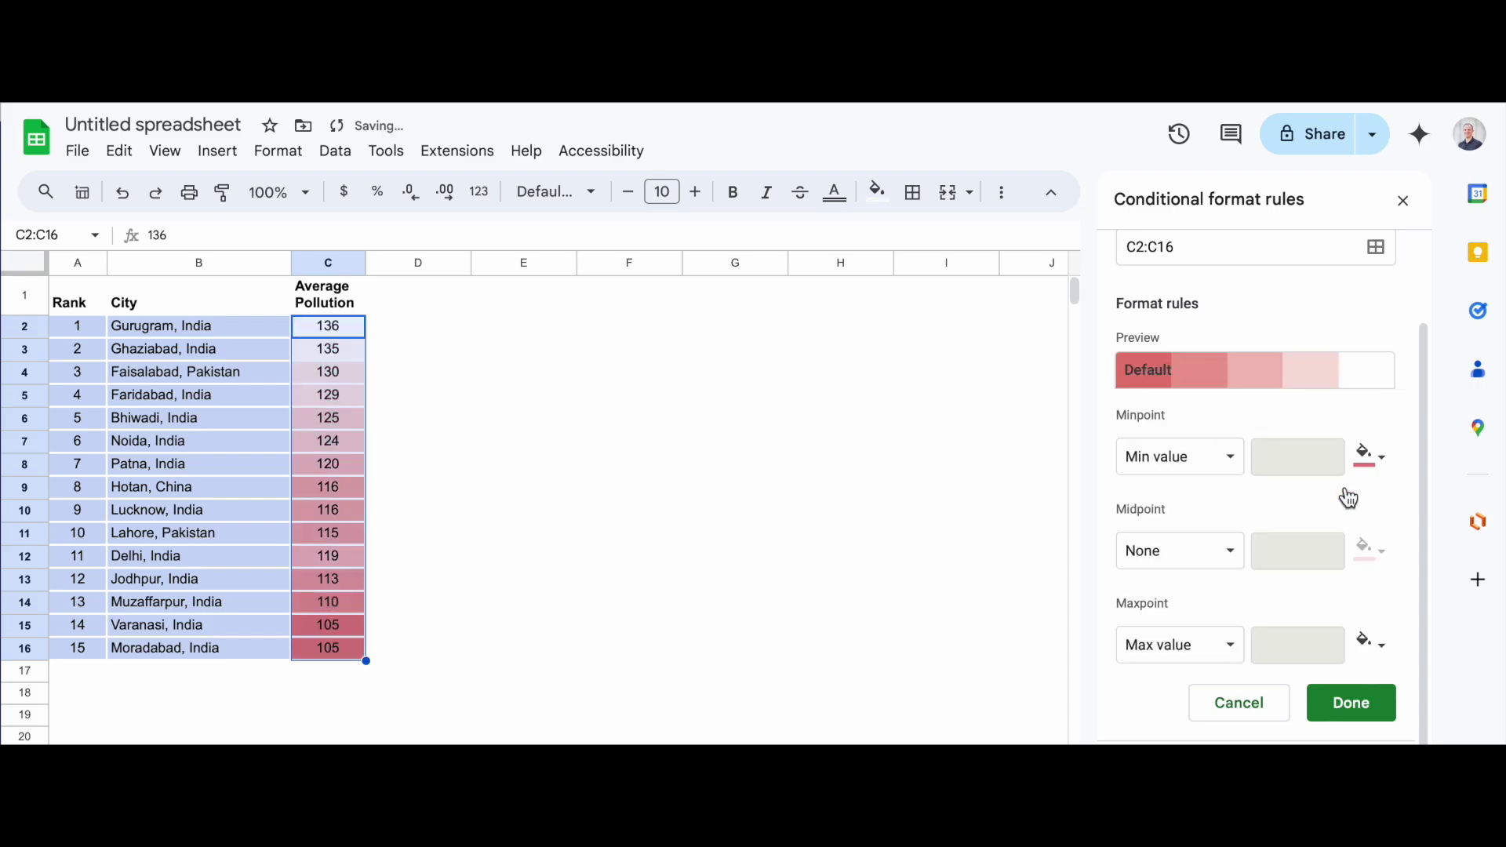
{"action": "left_click", "coordinate": [1161, 378]}
{"action": "left_click", "coordinate": [1336, 431]}
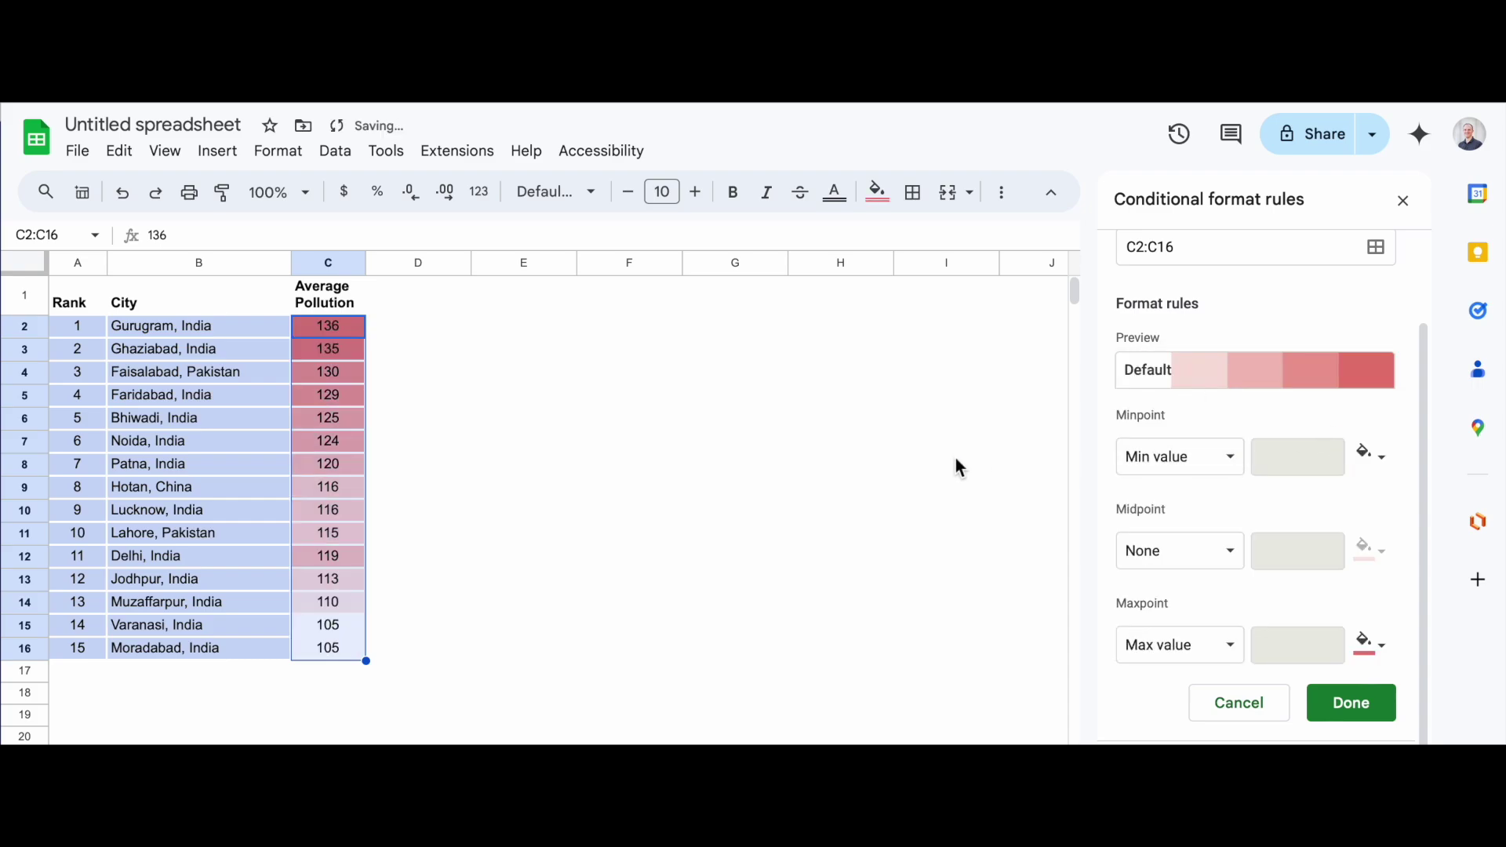
{"action": "left_click", "coordinate": [825, 442]}
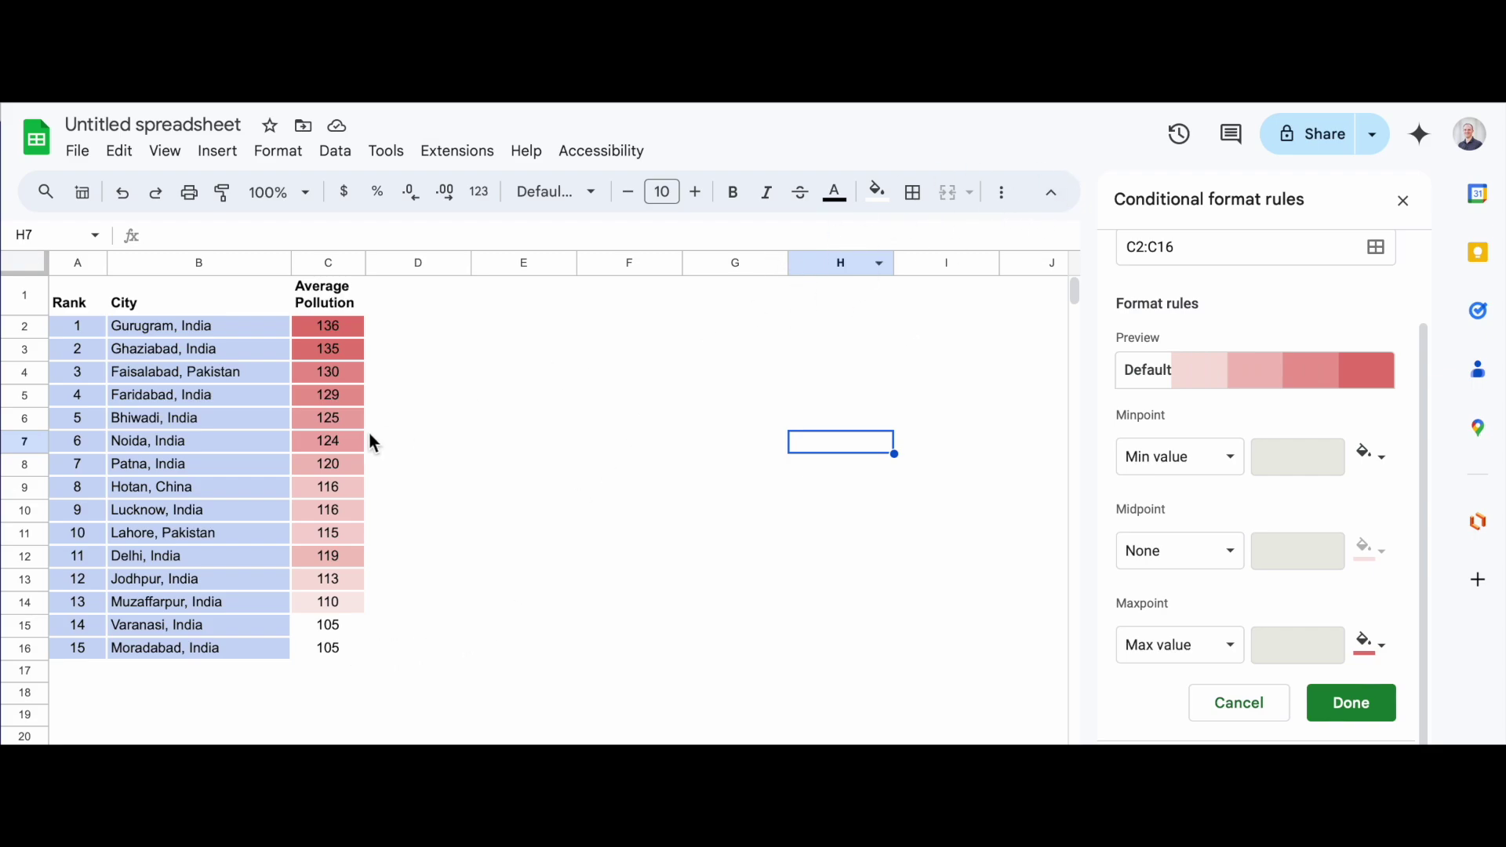
- Undo the color scale formatting on the Average Pollution values
{"action": "left_click", "coordinate": [74, 334]}
{"action": "left_click_drag", "start_coordinate": [130, 348], "coordinate": [201, 659]}
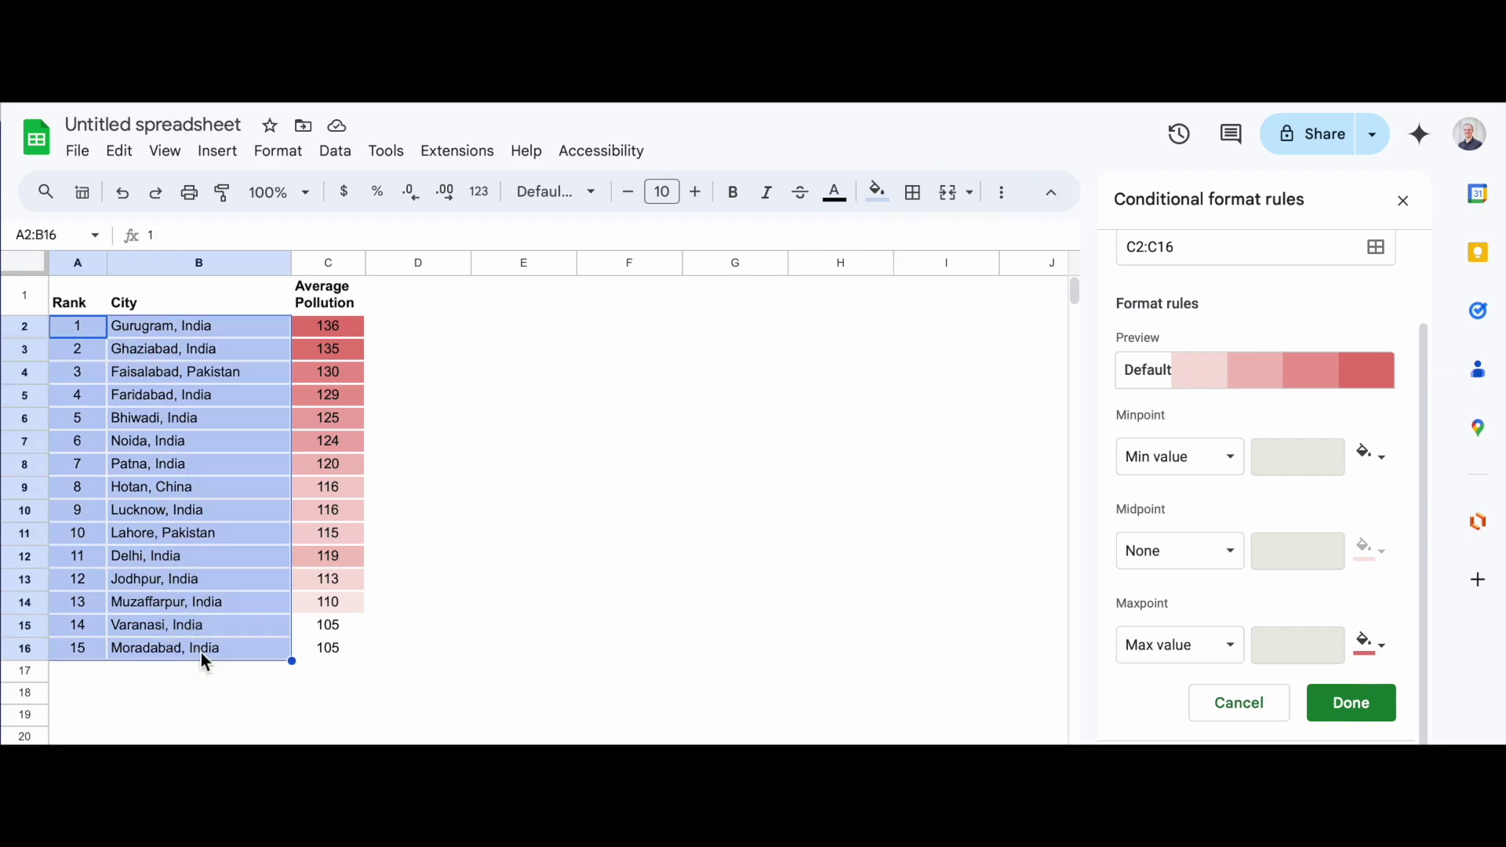
{"action": "left_click", "coordinate": [91, 327]}
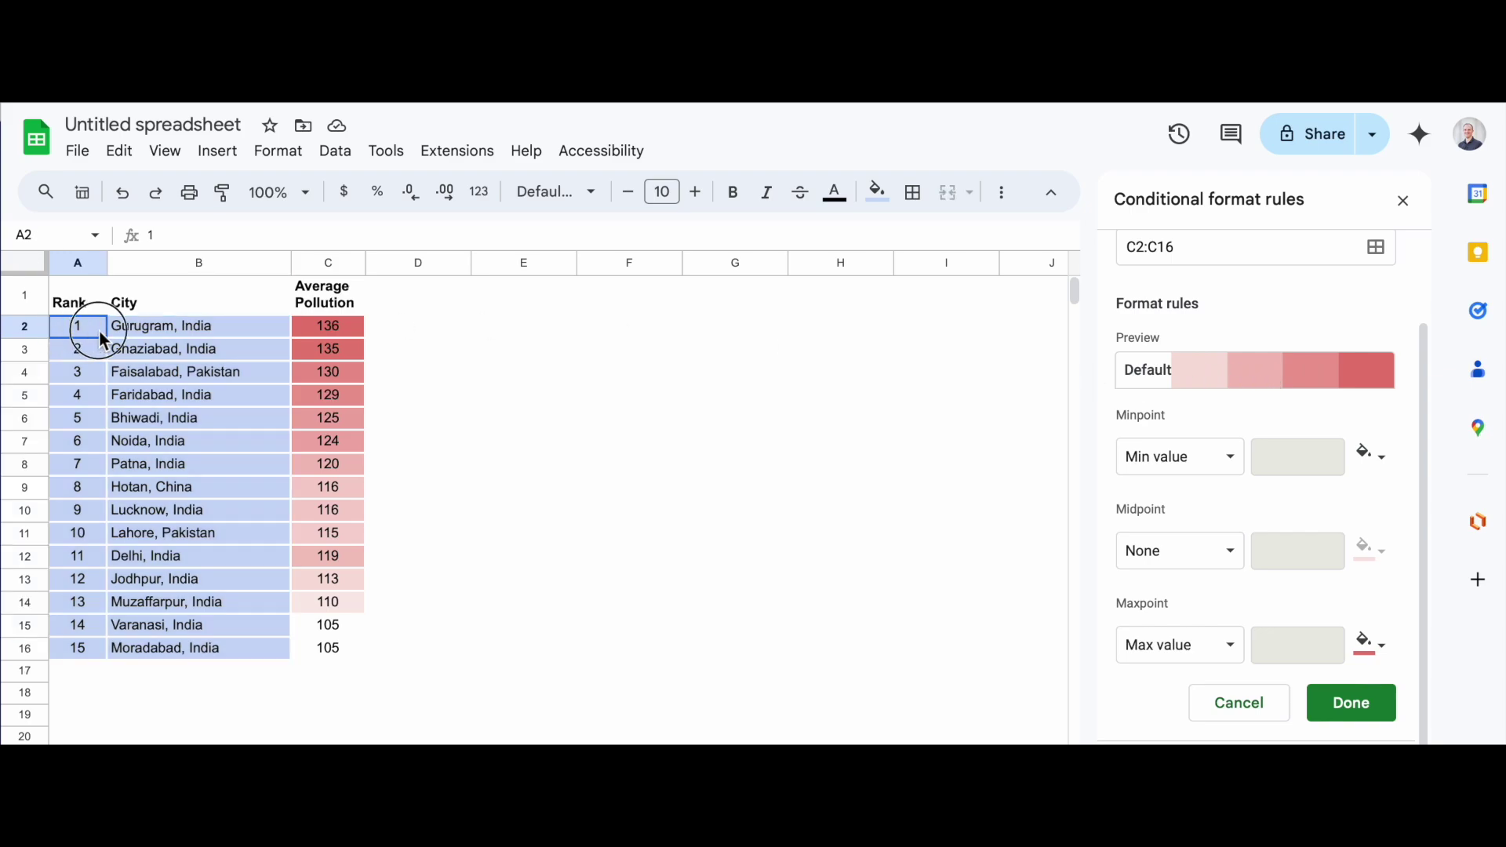
{"action": "left_click_drag", "start_coordinate": [328, 327], "coordinate": [303, 645]}
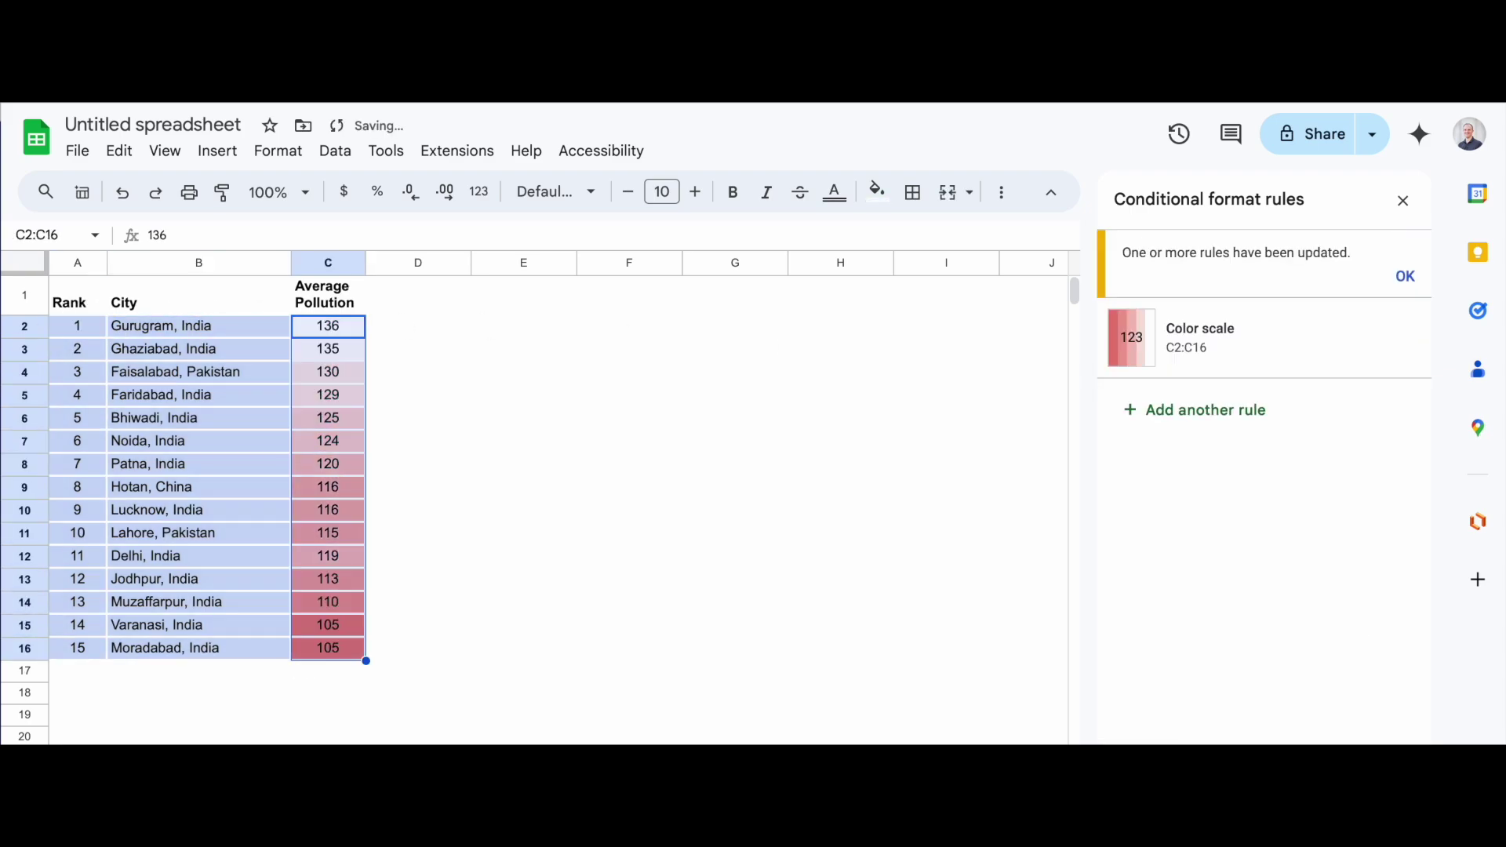
{"action": "key", "text": "ctrl+z"}
{"action": "key", "text": "ctrl+z"}
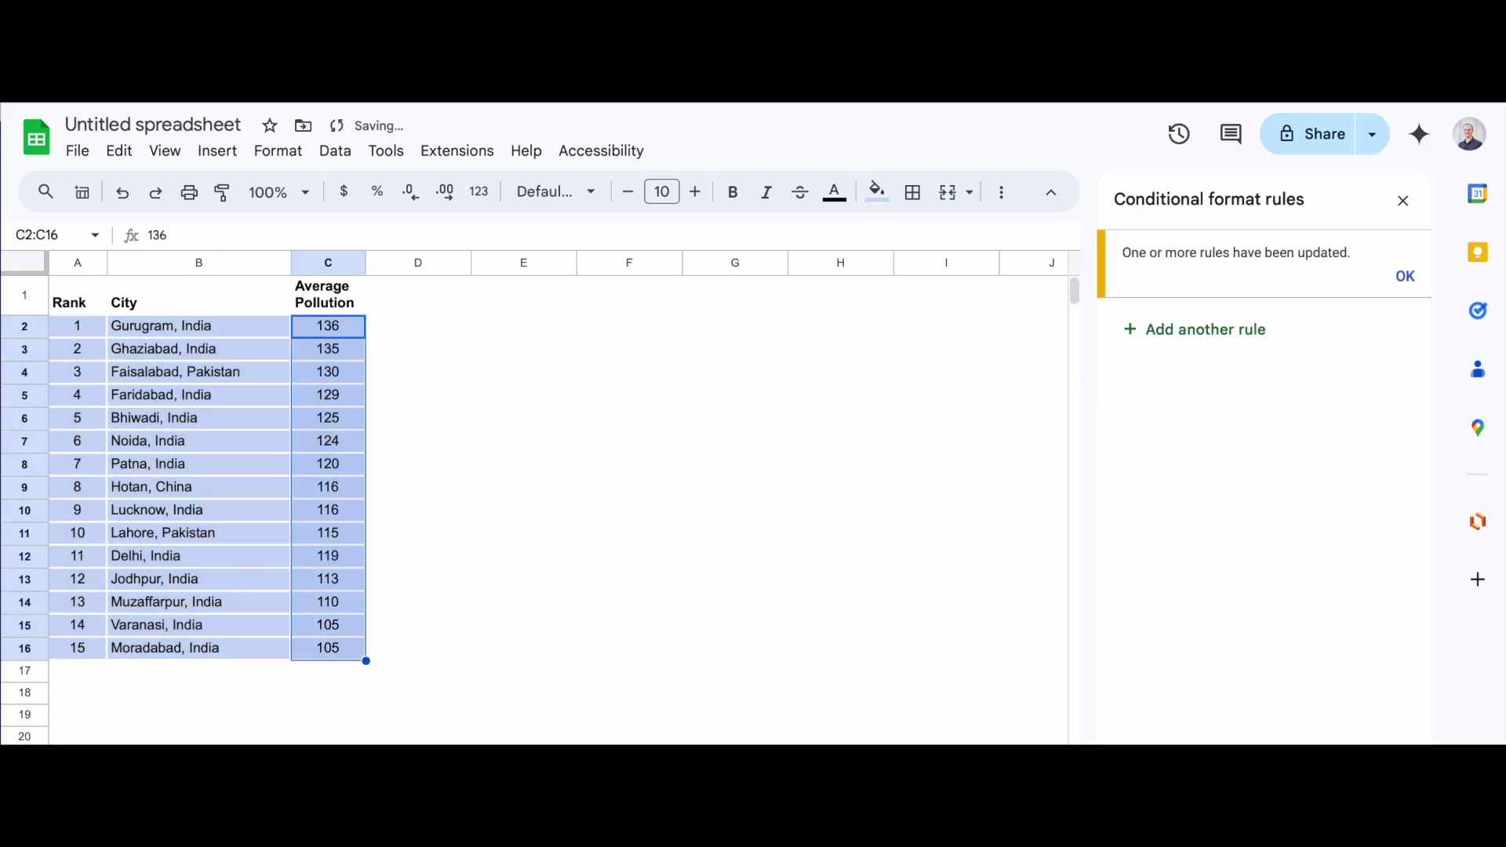
- Try a white-to-red color scale on the whole data range A2:C16, and undo it
{"action": "left_click", "coordinate": [1405, 276]}
{"action": "left_click_drag", "start_coordinate": [77, 326], "coordinate": [337, 651]}
{"action": "left_click", "coordinate": [1231, 267]}
{"action": "left_click", "coordinate": [1369, 267]}
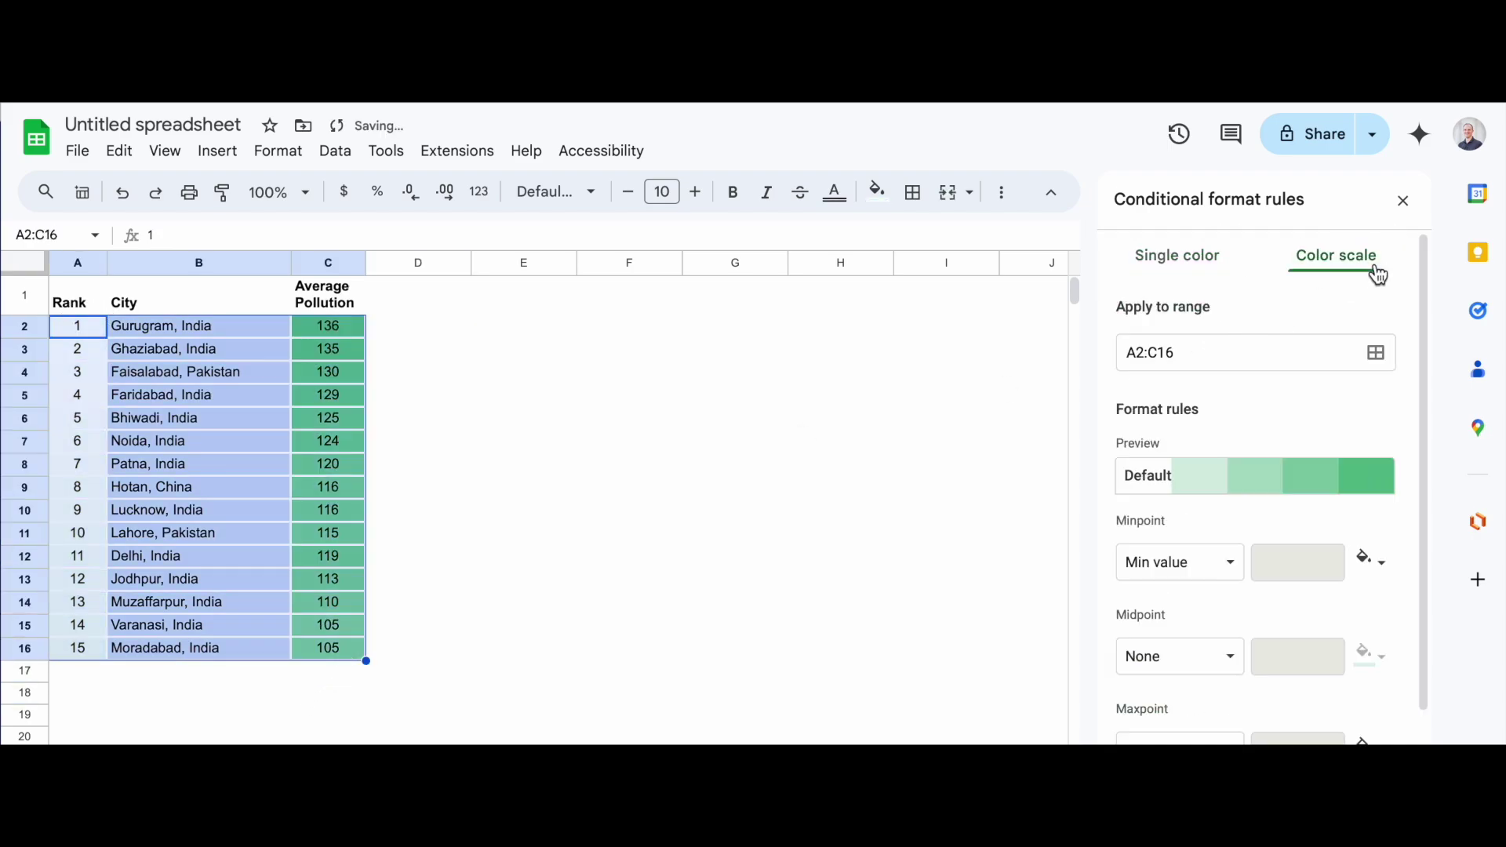
{"action": "left_click", "coordinate": [1254, 495]}
{"action": "left_click", "coordinate": [1355, 531]}
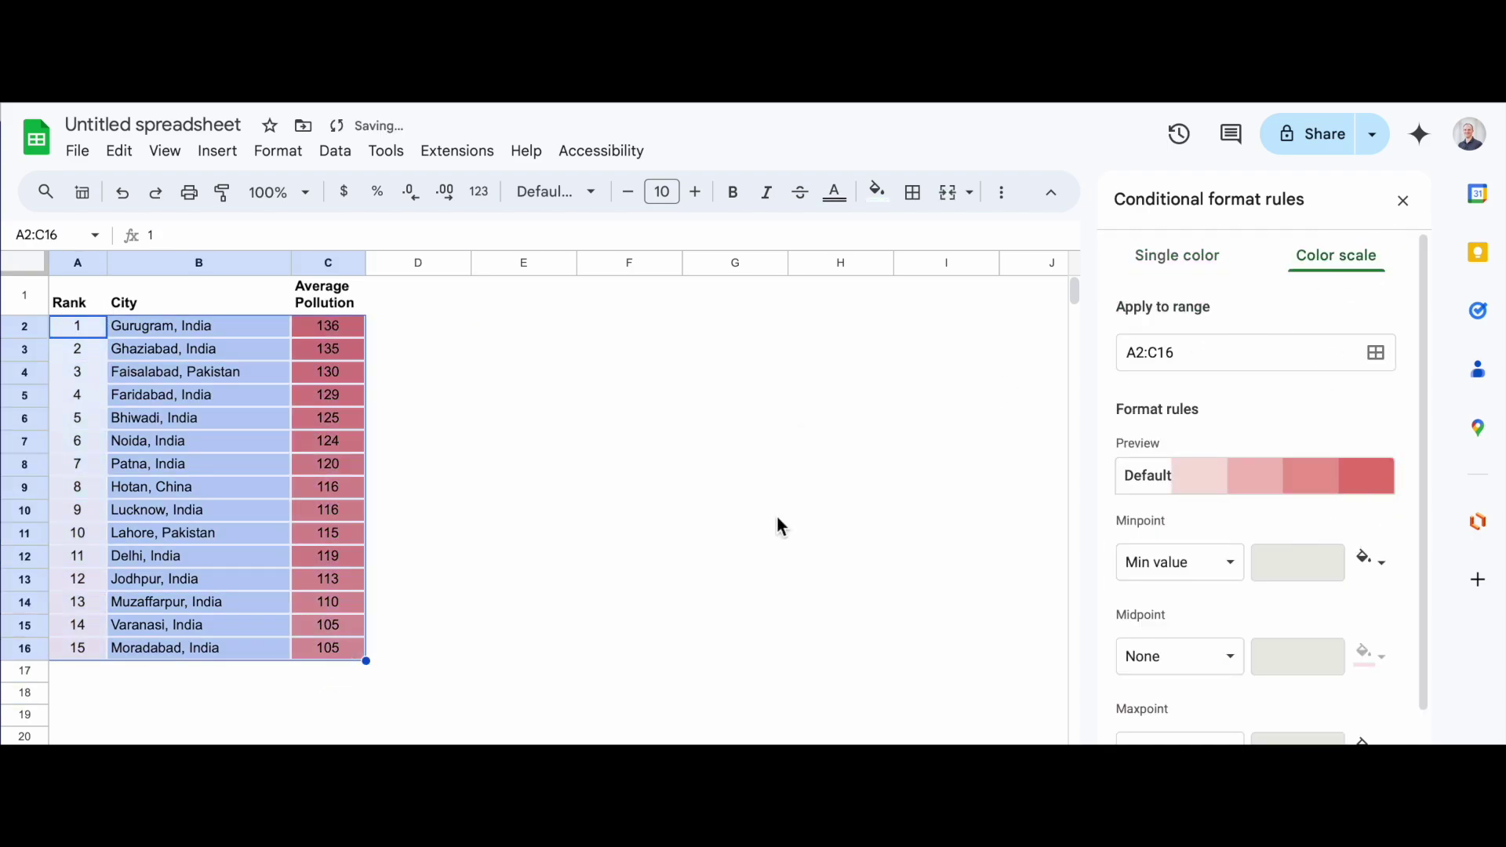
{"action": "left_click", "coordinate": [646, 601]}
{"action": "key", "text": "ctrl+z"}
{"action": "key", "text": "ctrl+z"}
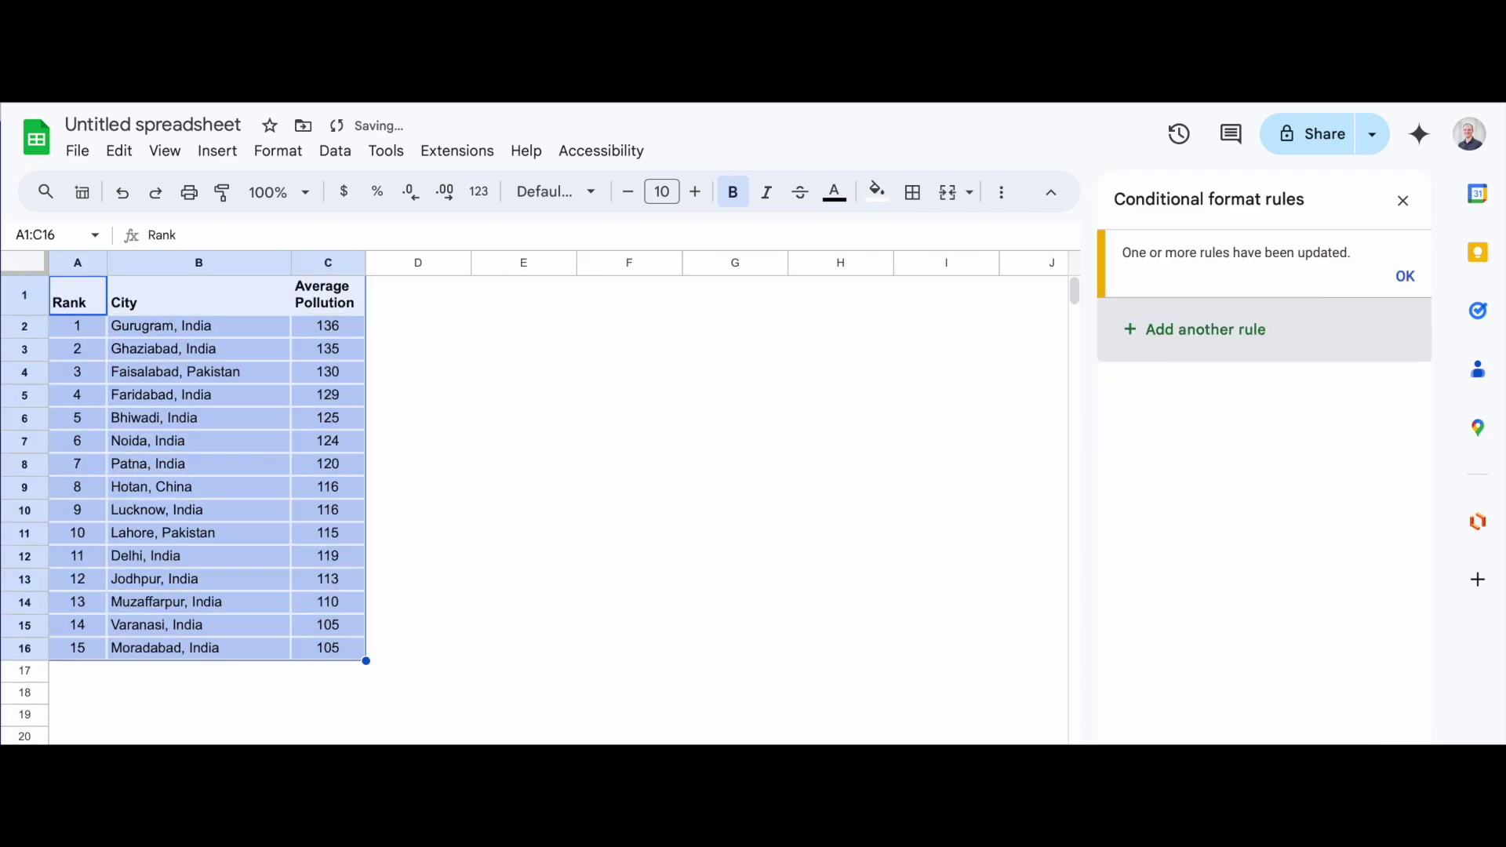
- Add a conditional formatting rule to C2:C16 using the white-to-red color scale, with red for the highest values
{"action": "left_click", "coordinate": [715, 348]}
{"action": "left_click_drag", "start_coordinate": [340, 321], "coordinate": [352, 659]}
{"action": "left_click", "coordinate": [1291, 353]}
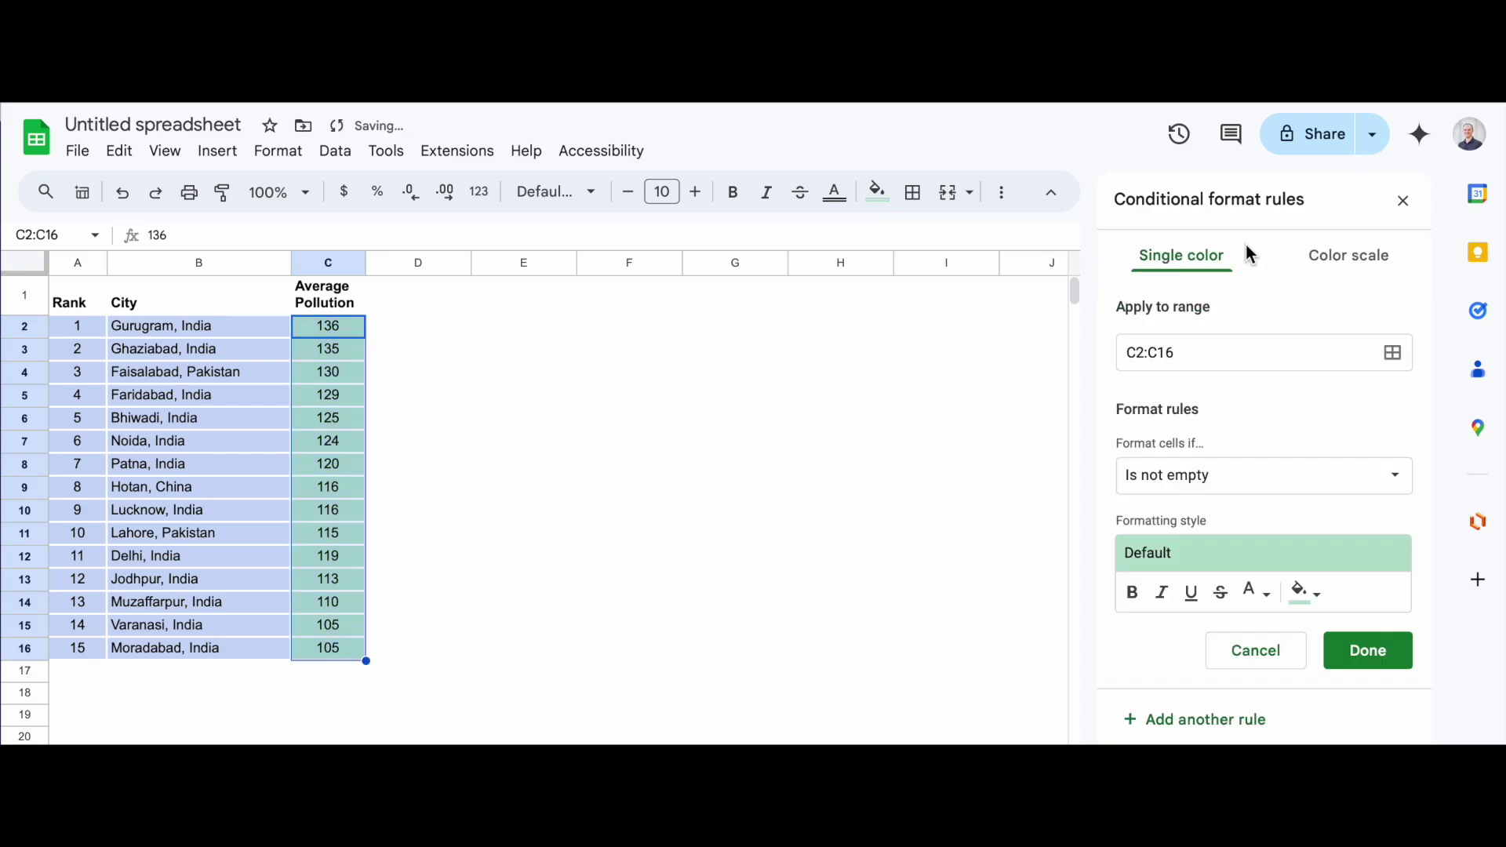
{"action": "left_click", "coordinate": [1367, 259]}
{"action": "left_click", "coordinate": [1258, 470]}
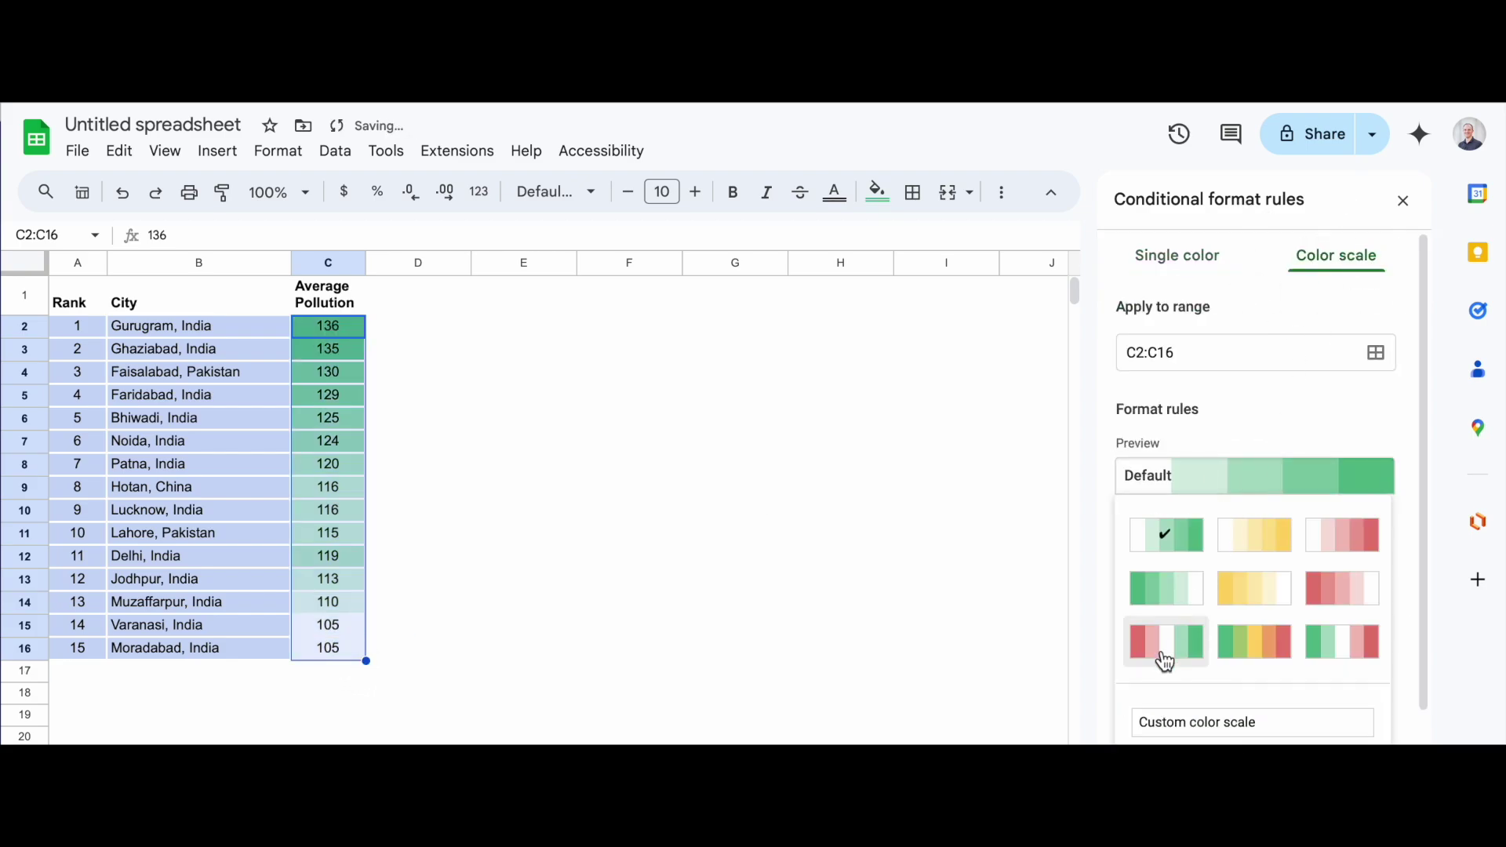
{"action": "left_click", "coordinate": [1359, 545]}
{"action": "left_click", "coordinate": [1328, 476]}
{"action": "left_click", "coordinate": [1344, 548]}
{"action": "left_click", "coordinate": [820, 478]}
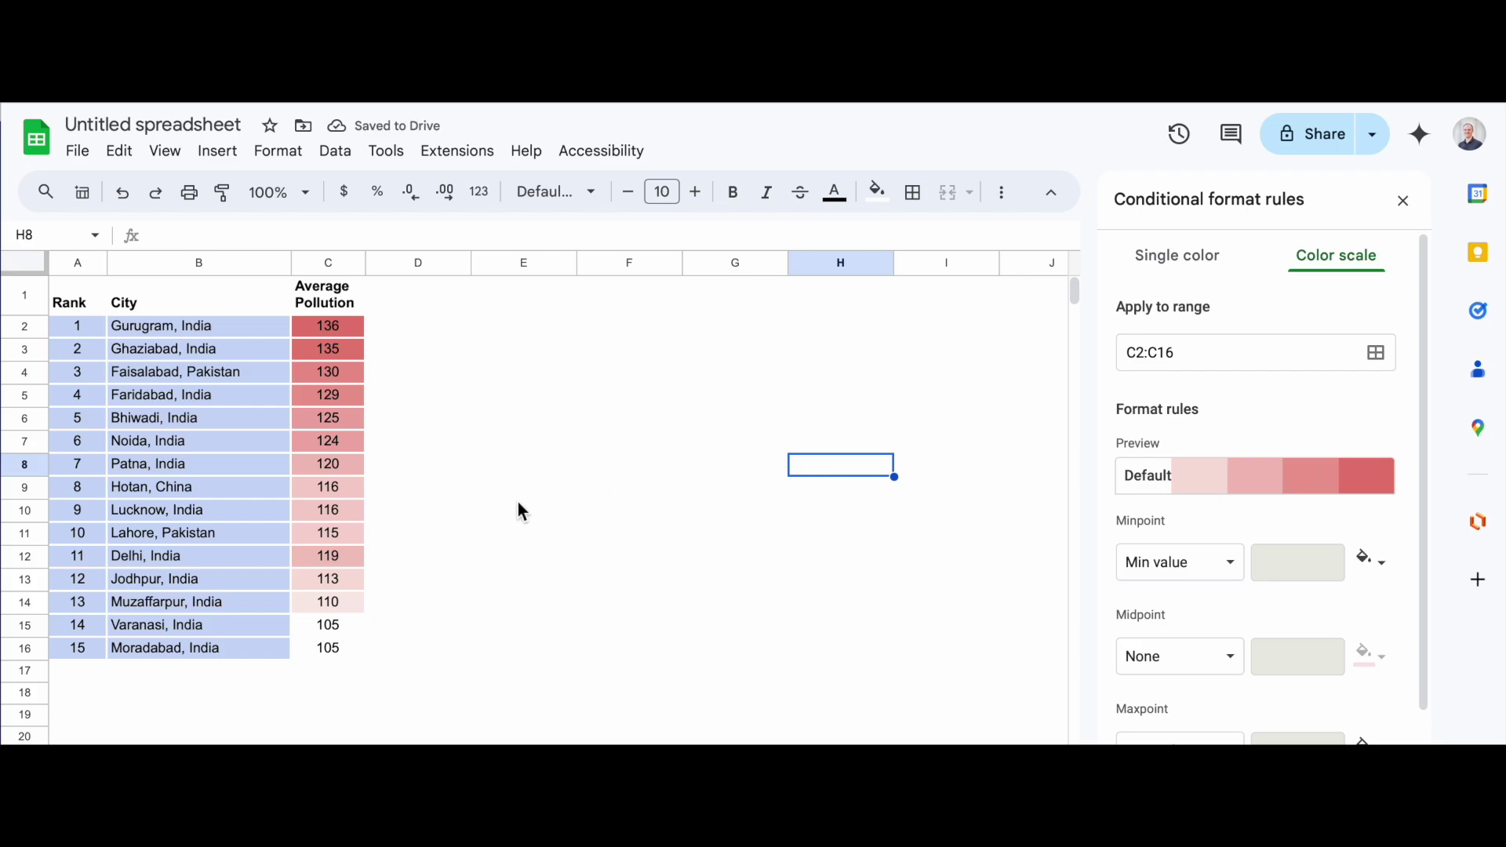
- Check the source table in the YouTube video, and set the color scale's minpoint color to light blue in Google Sheets
{"action": "left_click", "coordinate": [1208, 97]}
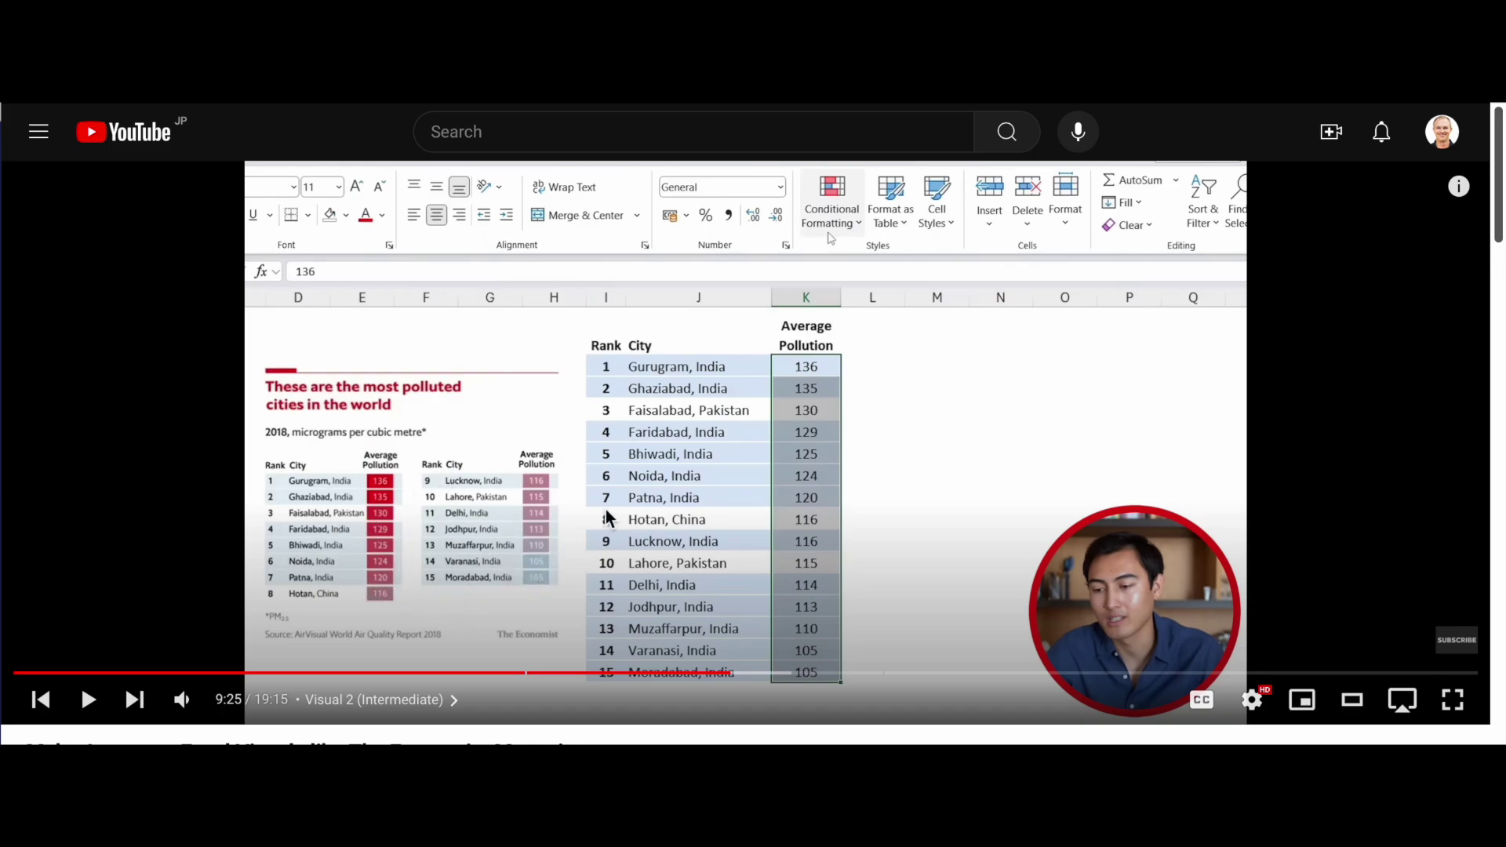
{"action": "left_click", "coordinate": [1369, 103]}
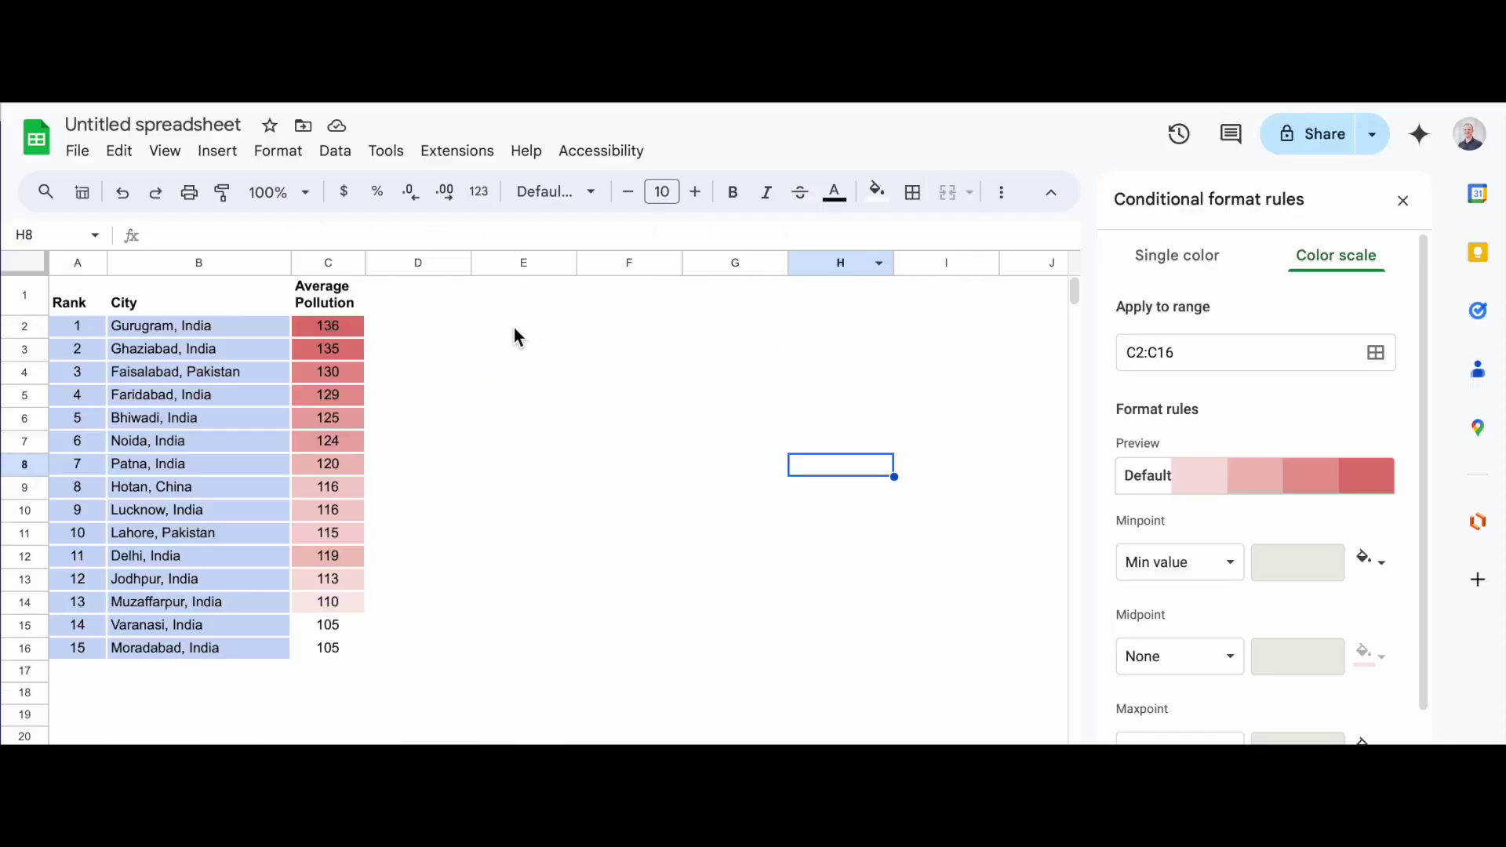
{"action": "left_click", "coordinate": [1147, 486]}
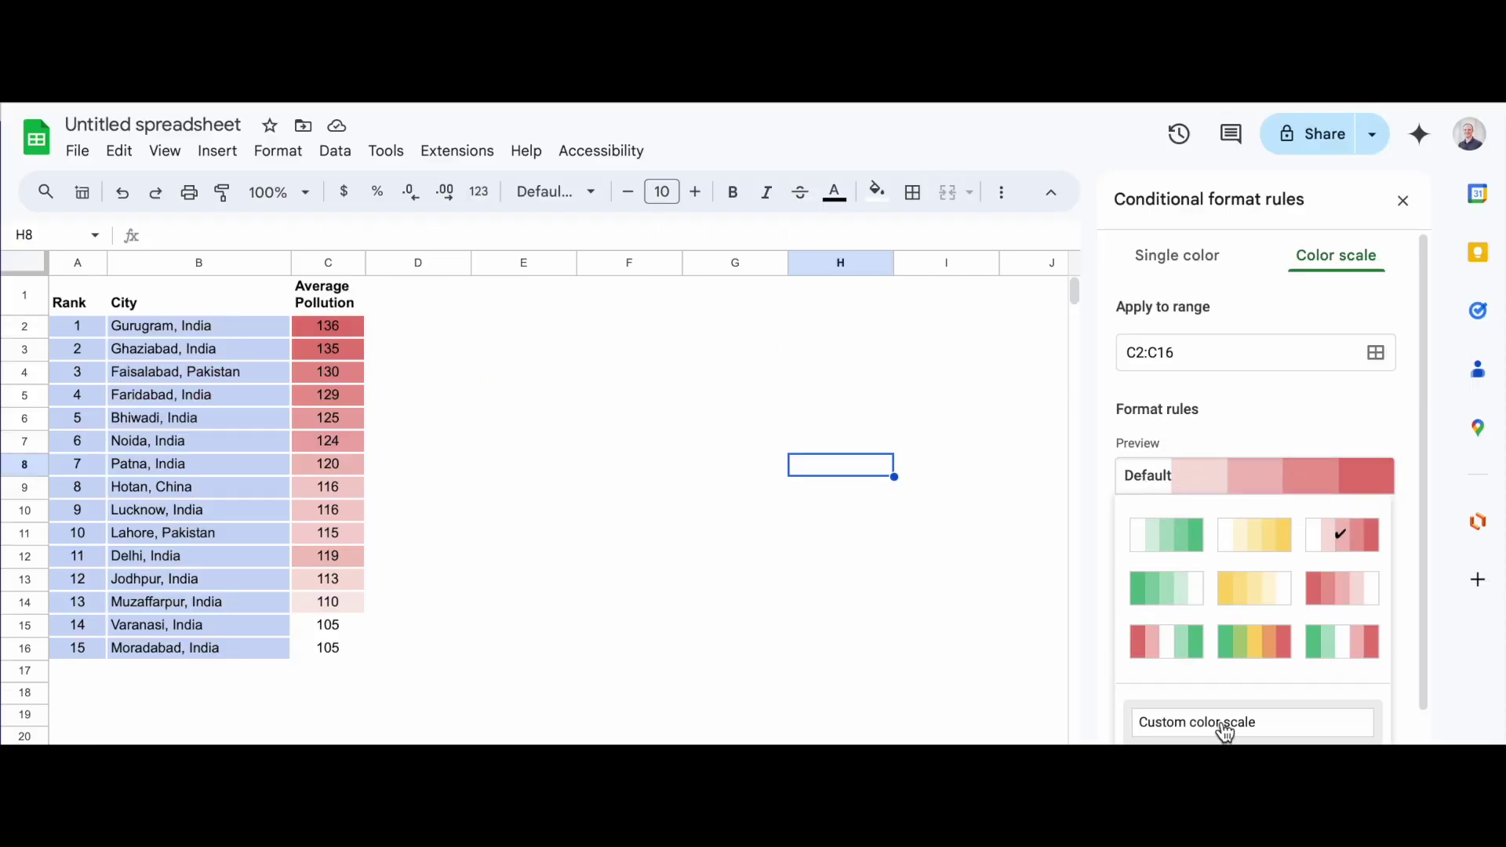
{"action": "scroll", "coordinate": [1360, 414], "scroll_direction": "down", "scroll_amount": 1}
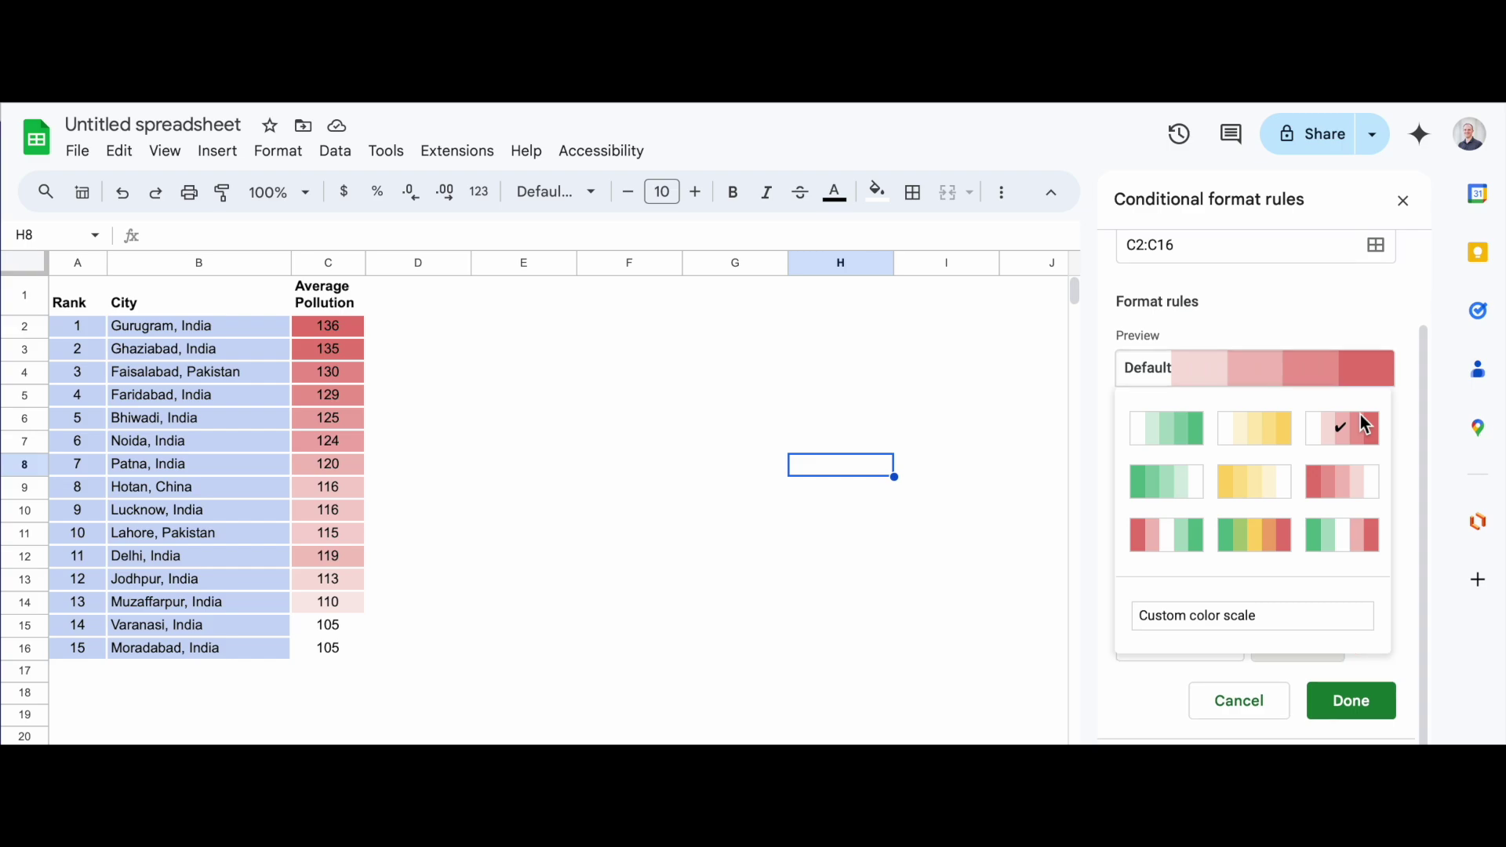
{"action": "left_click", "coordinate": [1281, 615]}
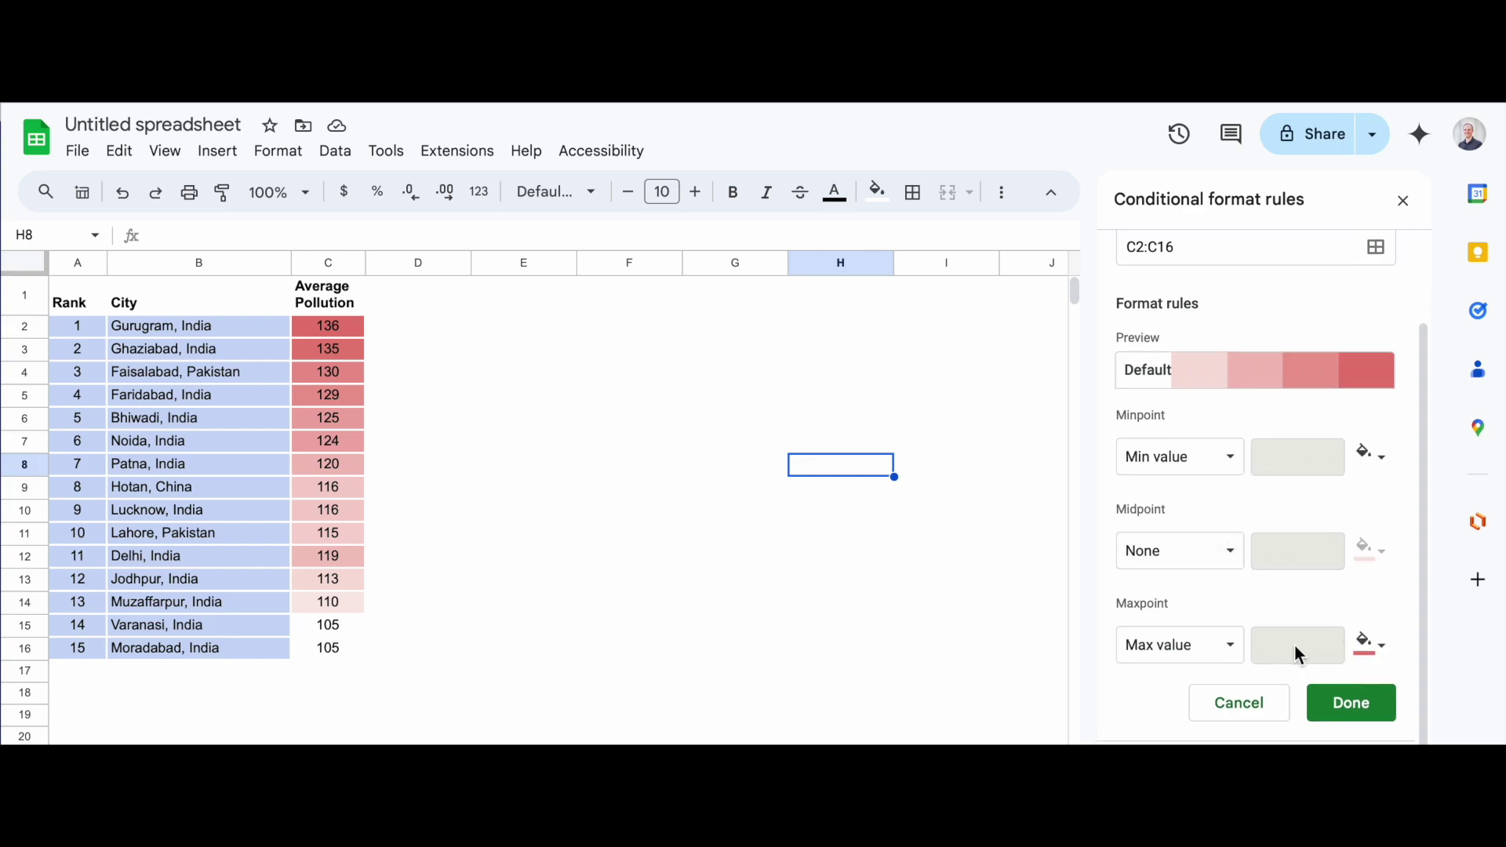
{"action": "left_click", "coordinate": [1372, 464]}
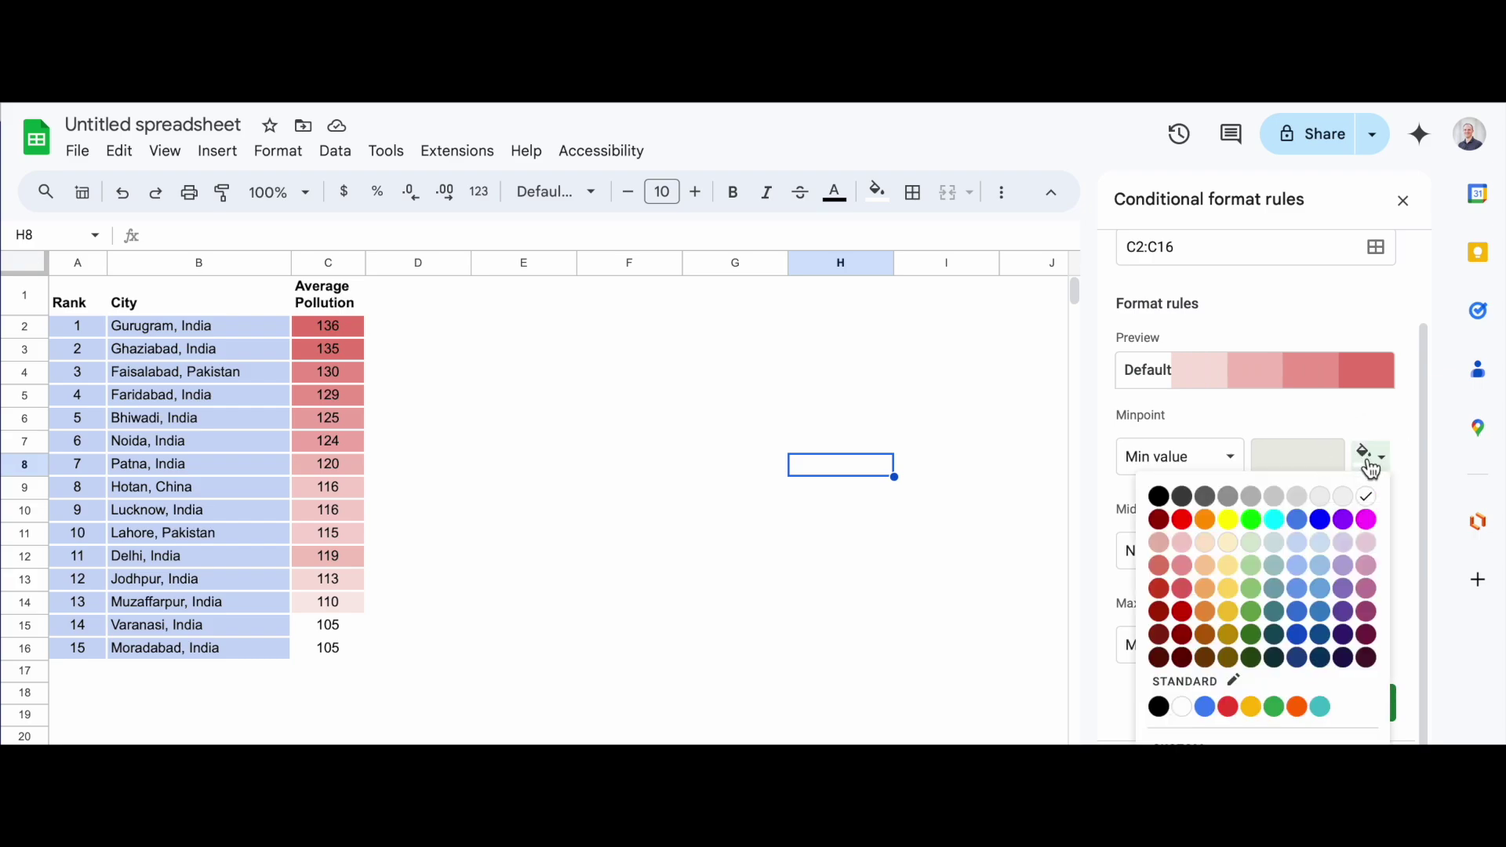
{"action": "left_click", "coordinate": [1308, 556]}
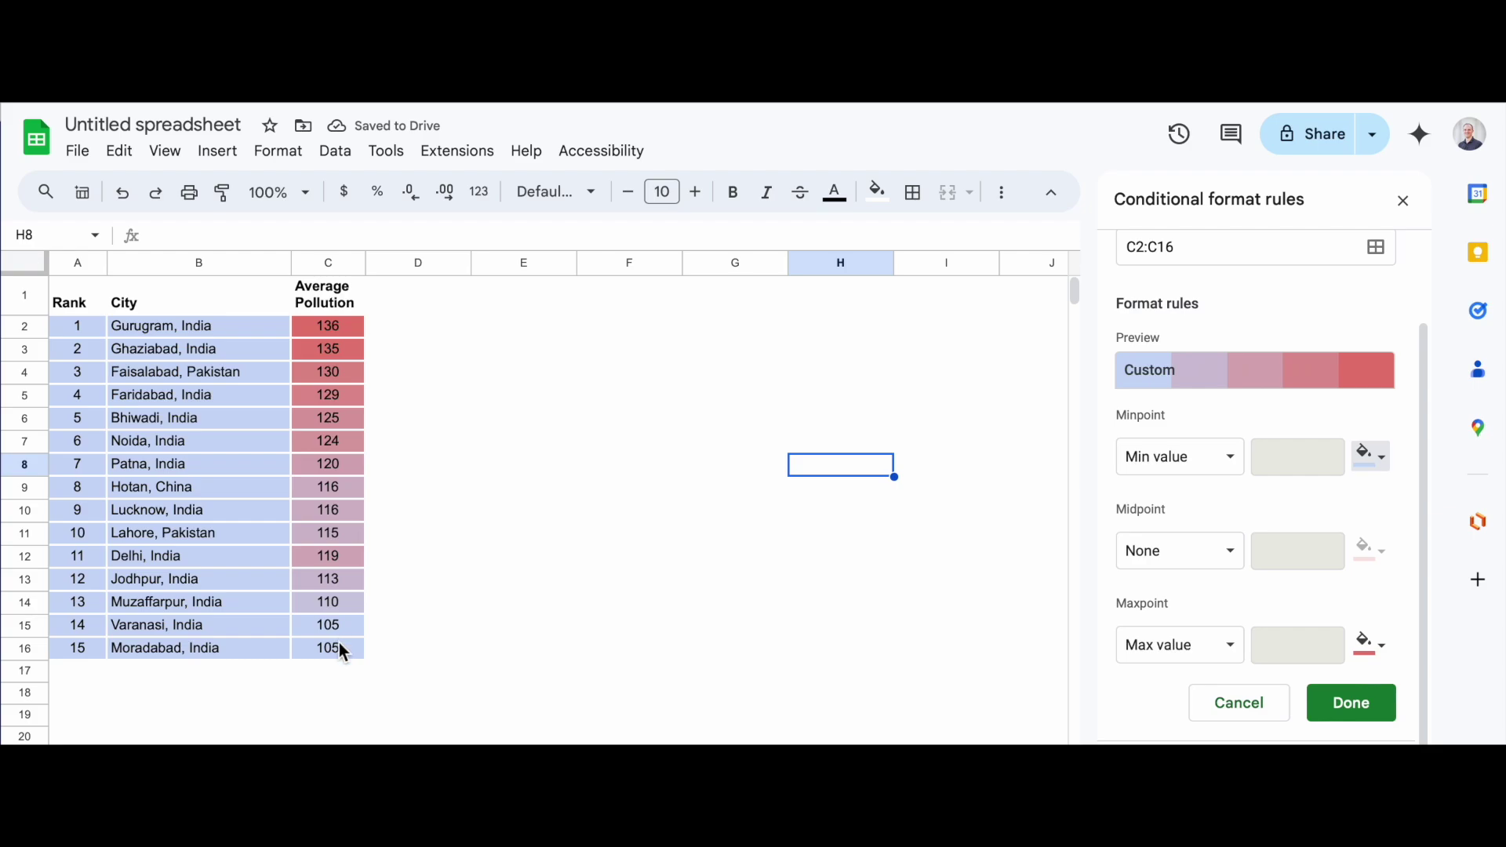
- Try light purple as the color scale's minpoint color, and change it to a strong cornflower blue
{"action": "left_click", "coordinate": [1395, 463]}
{"action": "left_click", "coordinate": [1341, 570]}
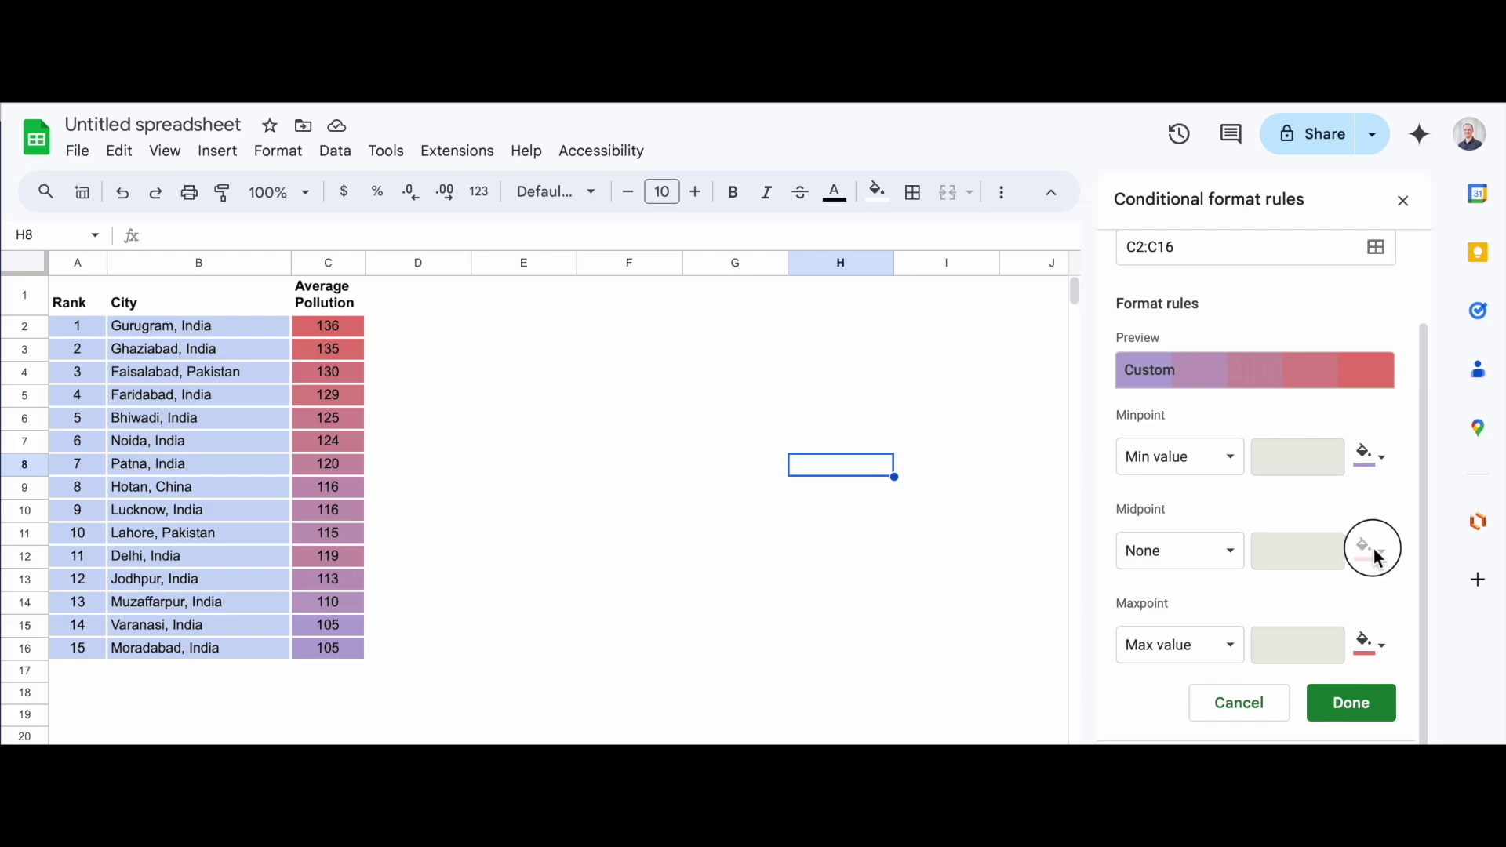
{"action": "left_click", "coordinate": [1369, 648]}
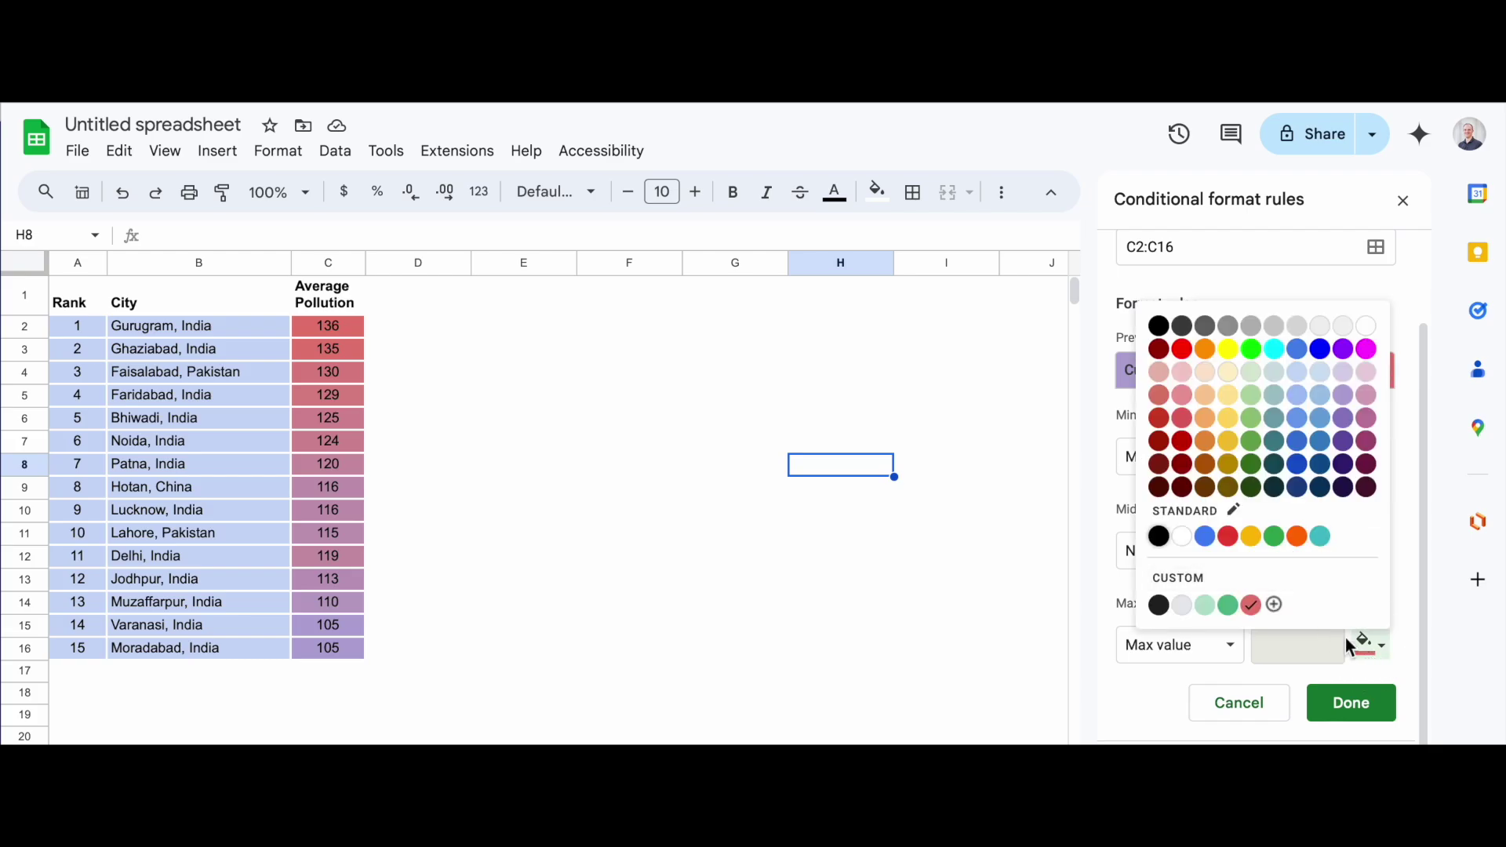
{"action": "left_click", "coordinate": [1421, 491]}
{"action": "left_click", "coordinate": [1370, 456]}
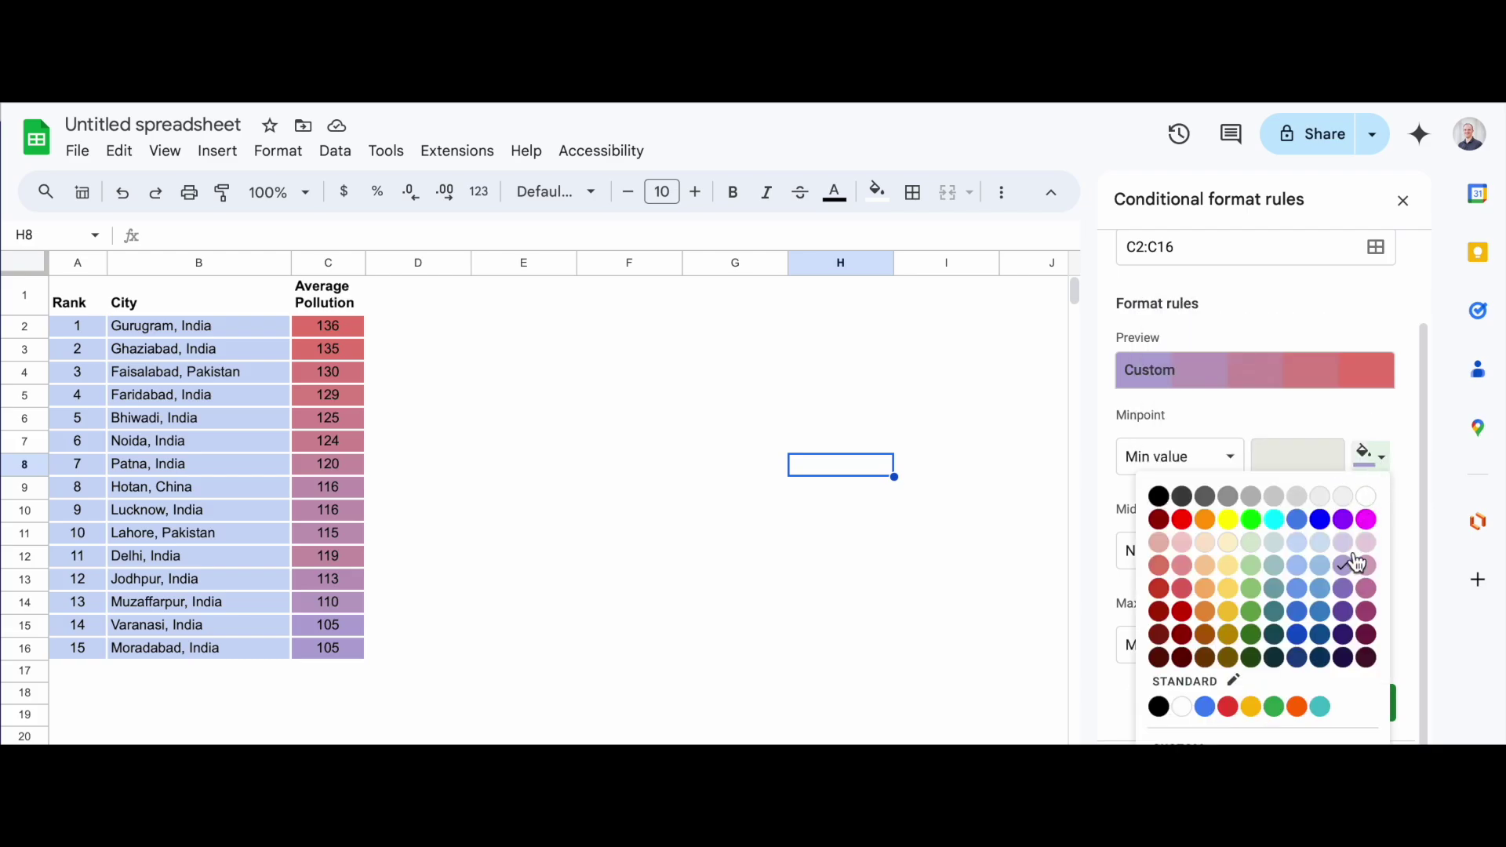
{"action": "left_click", "coordinate": [1297, 520]}
- Set the color scale's midpoint to the number 116 and check the shading of individual Average Pollution cells
{"action": "left_click", "coordinate": [1203, 553]}
{"action": "left_click", "coordinate": [1213, 605]}
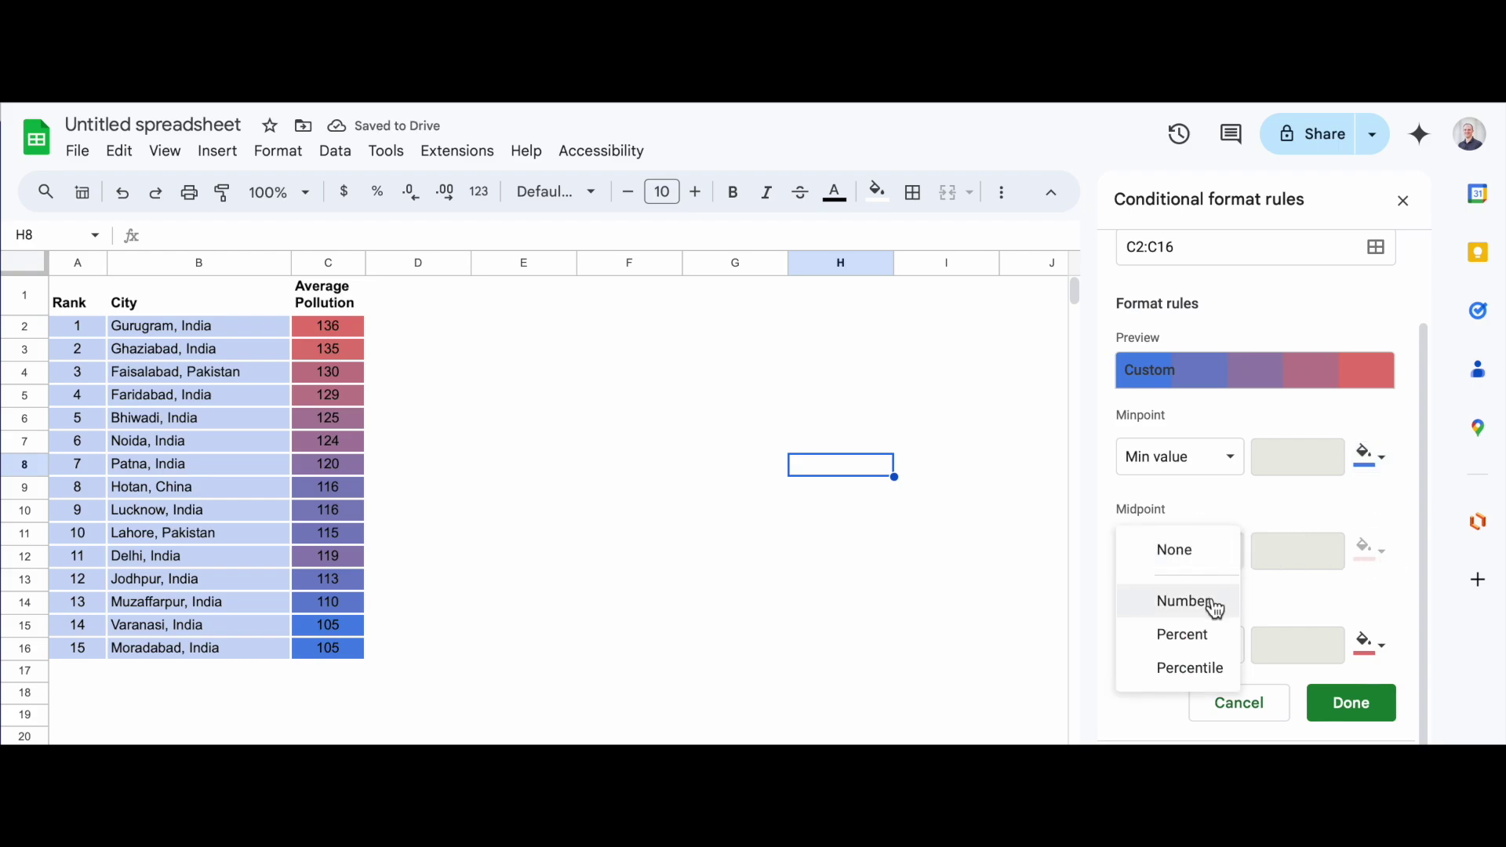
{"action": "left_click", "coordinate": [1303, 557]}
{"action": "type", "text": "116"}
{"action": "left_click", "coordinate": [837, 465]}
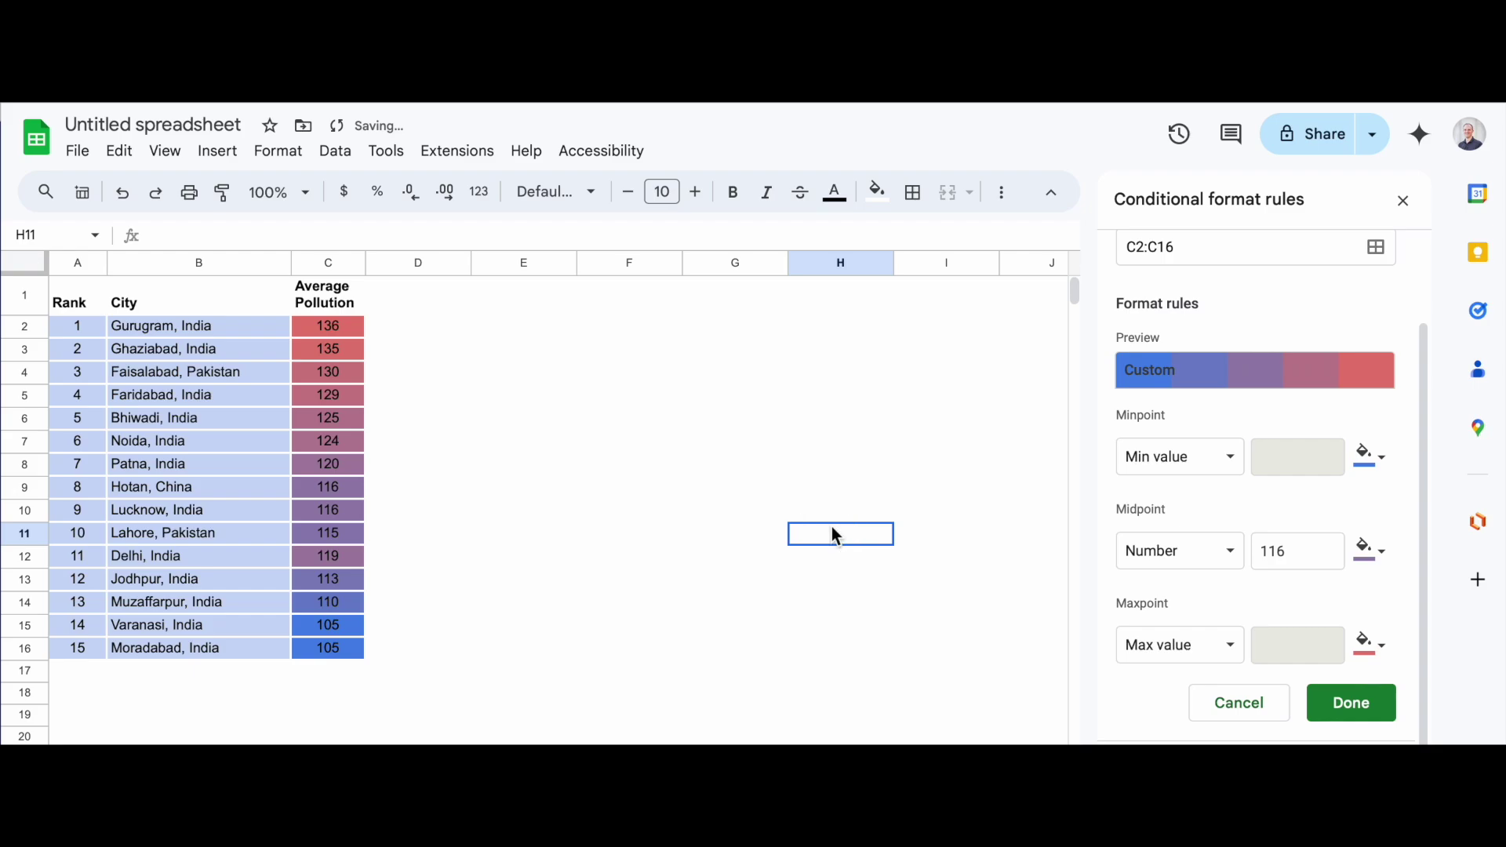
{"action": "left_click", "coordinate": [345, 556]}
{"action": "left_click", "coordinate": [324, 428]}
{"action": "left_click", "coordinate": [323, 441]}
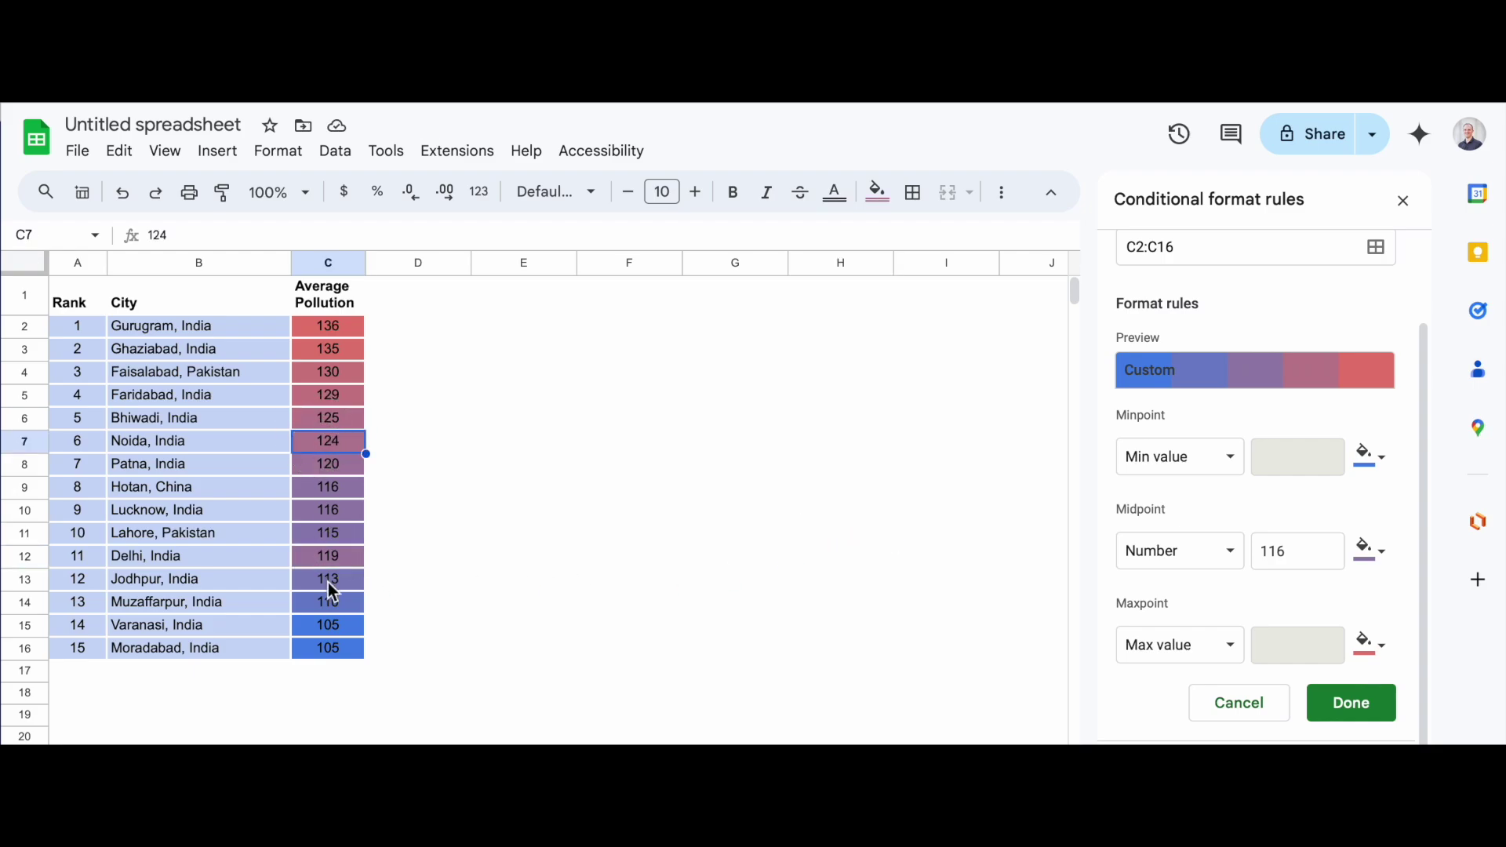
{"action": "left_click", "coordinate": [335, 562]}
- Change the minpoint color of the C2:C16 color scale to light blue, keeping the custom scale
{"action": "left_click", "coordinate": [1201, 398]}
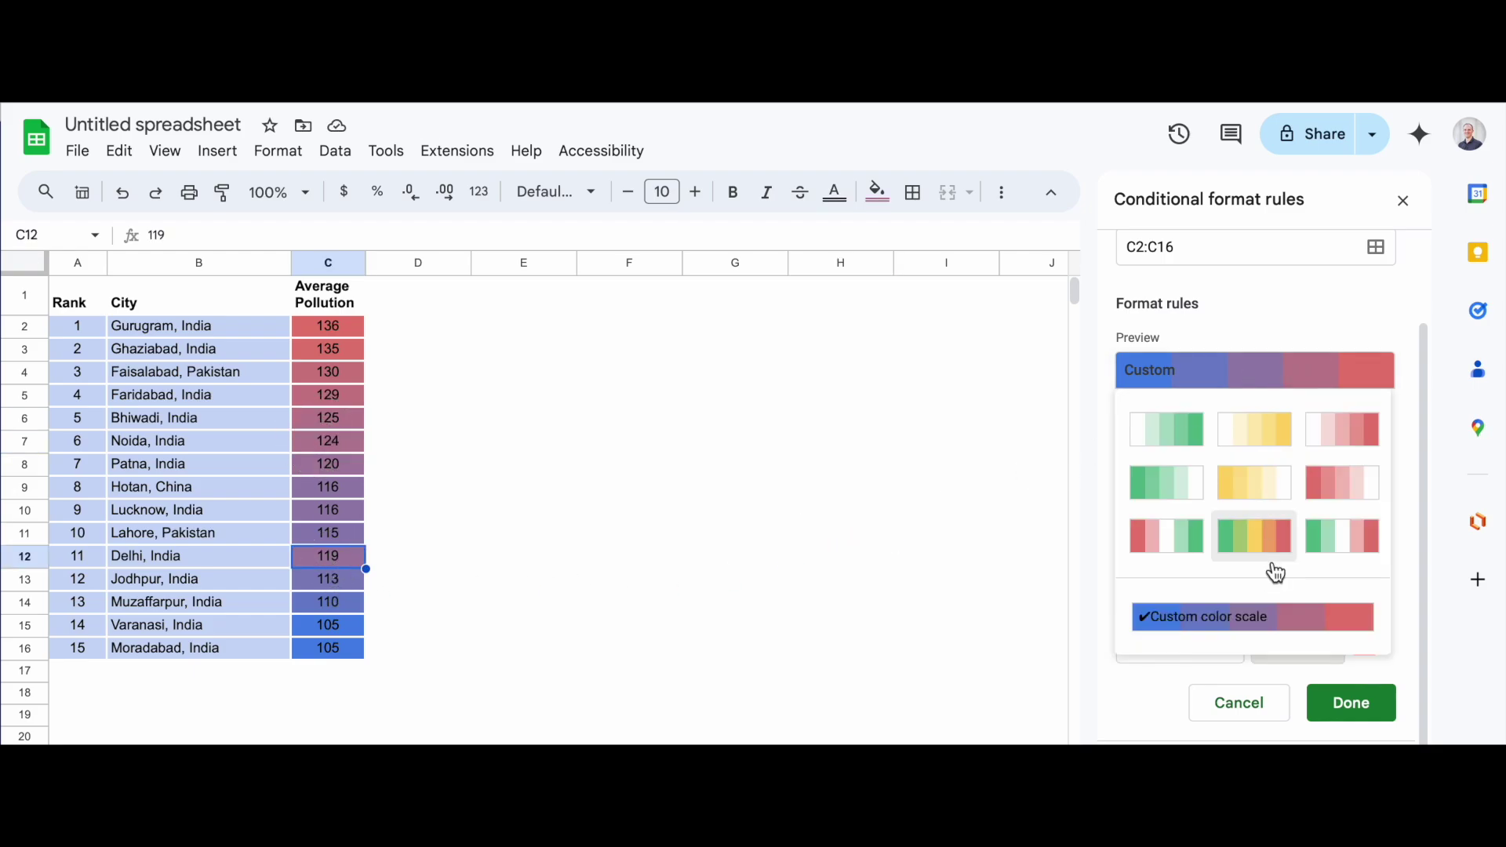
{"action": "left_click", "coordinate": [1196, 702]}
{"action": "left_click_drag", "start_coordinate": [315, 329], "coordinate": [342, 625]}
{"action": "key", "text": "ctrl+z"}
{"action": "left_click", "coordinate": [1214, 278]}
{"action": "scroll", "coordinate": [1226, 538], "scroll_direction": "down", "scroll_amount": 2}
{"action": "left_click", "coordinate": [1370, 455]}
{"action": "left_click", "coordinate": [1304, 549]}
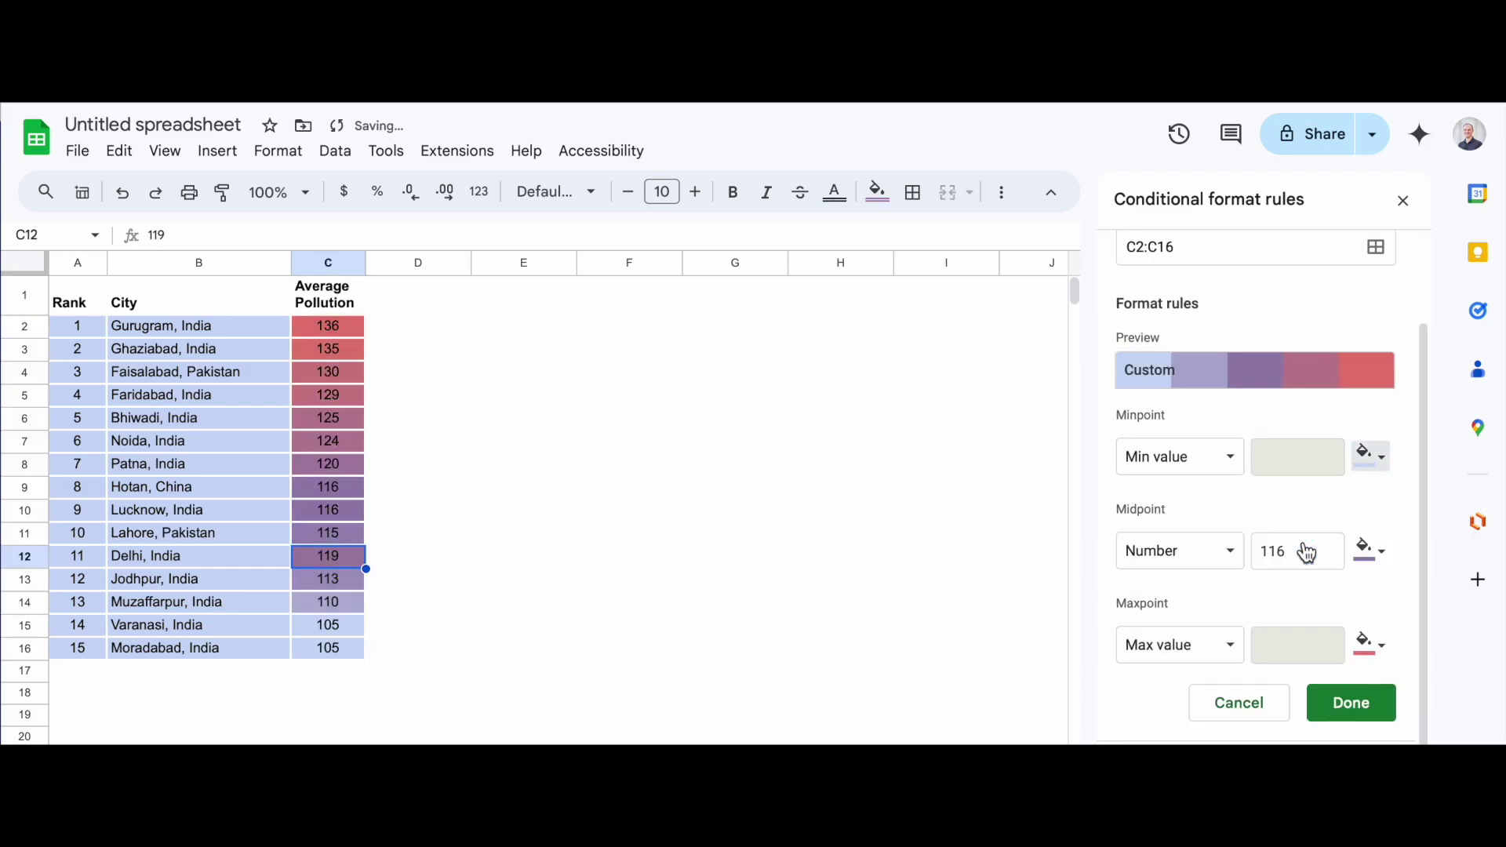
{"action": "left_click", "coordinate": [952, 508]}
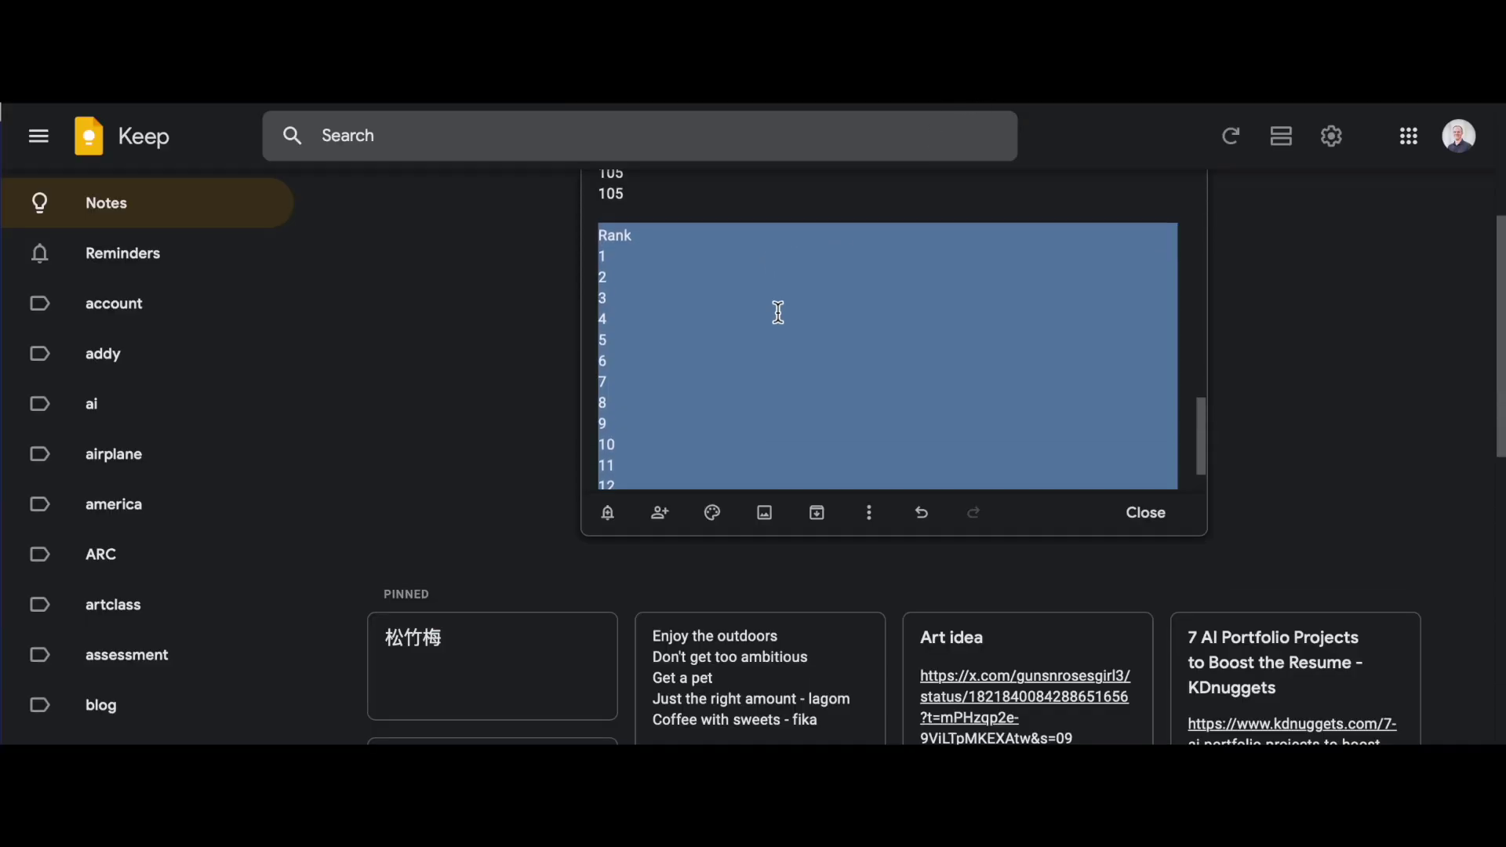
- Review the extracted Average Pollution values in the Google Keep note and highlight the 119 entry
{"action": "scroll", "coordinate": [778, 313], "scroll_direction": "up", "scroll_amount": 3}
{"action": "scroll", "coordinate": [778, 312], "scroll_direction": "up", "scroll_amount": 2}
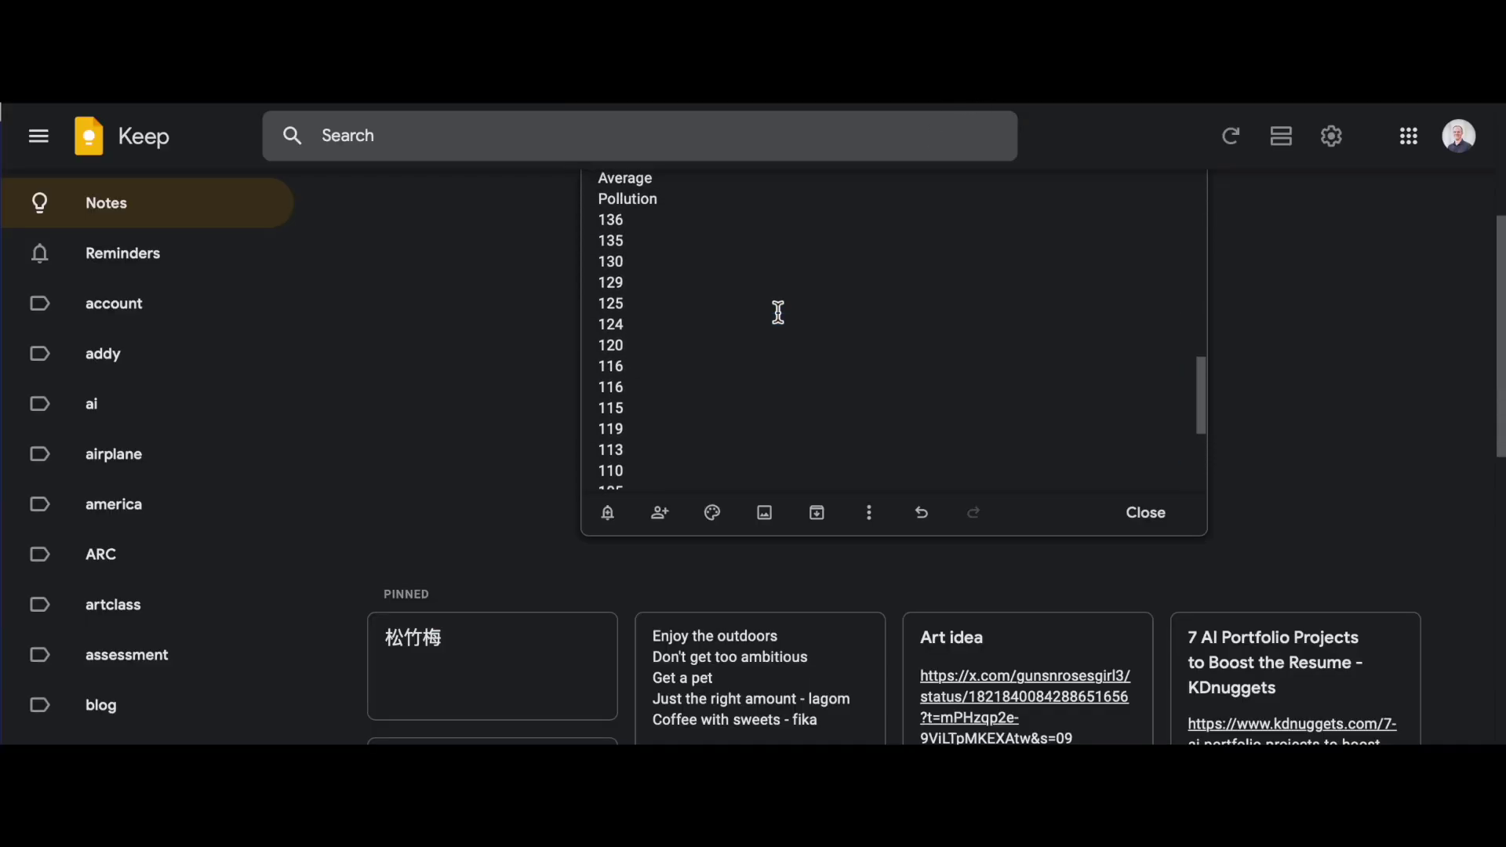
{"action": "double_click", "coordinate": [632, 429]}
{"action": "left_click", "coordinate": [632, 428]}
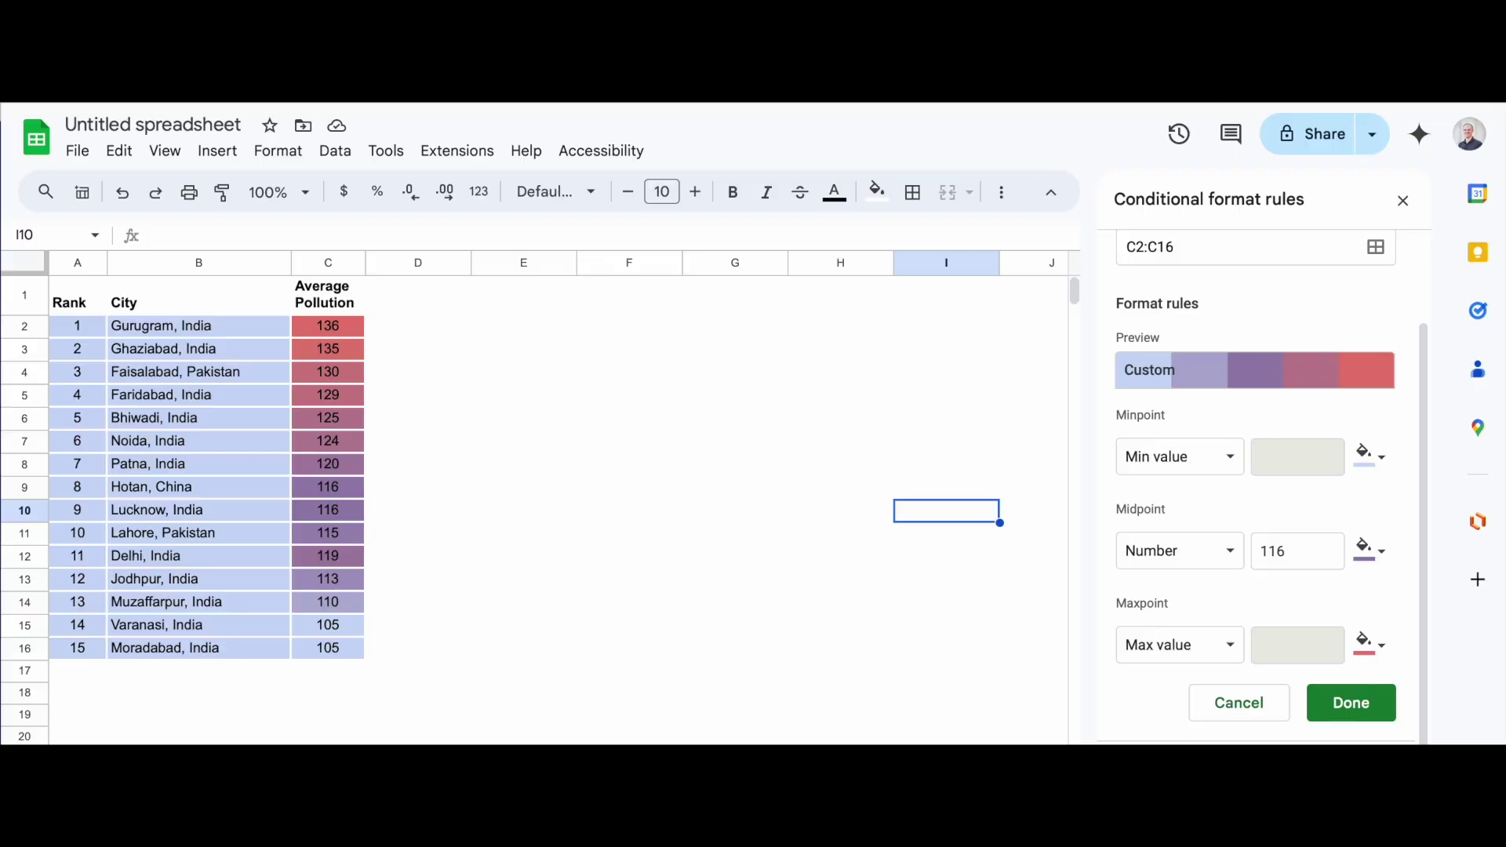
- In the Google Sheets table, move 119 from C12 temporarily to D9 and shift 115 from C11 down to C12
{"action": "left_click", "coordinate": [323, 557]}
{"action": "left_click", "coordinate": [397, 541]}
{"action": "key", "text": "ctrl+z"}
{"action": "left_click_drag", "start_coordinate": [363, 560], "coordinate": [460, 494]}
{"action": "left_click", "coordinate": [337, 534]}
{"action": "left_click_drag", "start_coordinate": [346, 541], "coordinate": [346, 560]}
- Shift the two 116 values down into C10:C11 and move 119 from D9 into C9
{"action": "left_click_drag", "start_coordinate": [336, 488], "coordinate": [341, 516]}
{"action": "left_click_drag", "start_coordinate": [417, 484], "coordinate": [337, 486]}
{"action": "left_click", "coordinate": [407, 484]}
{"action": "left_click", "coordinate": [478, 563]}
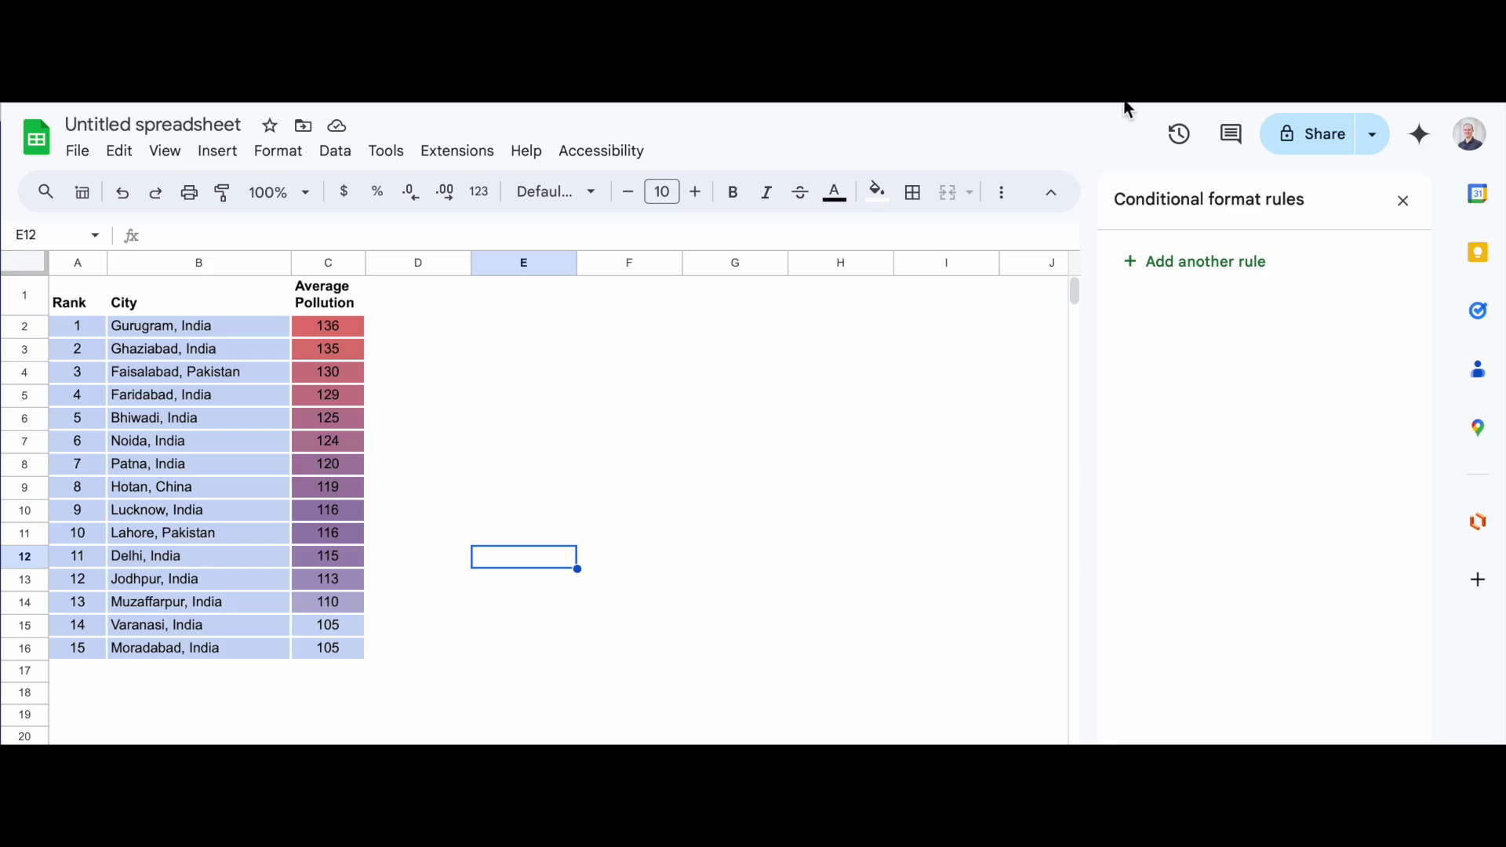
- Switch to the YouTube video and compare its original pollution table with the recreated Excel version
{"action": "left_click", "coordinate": [1184, 97]}
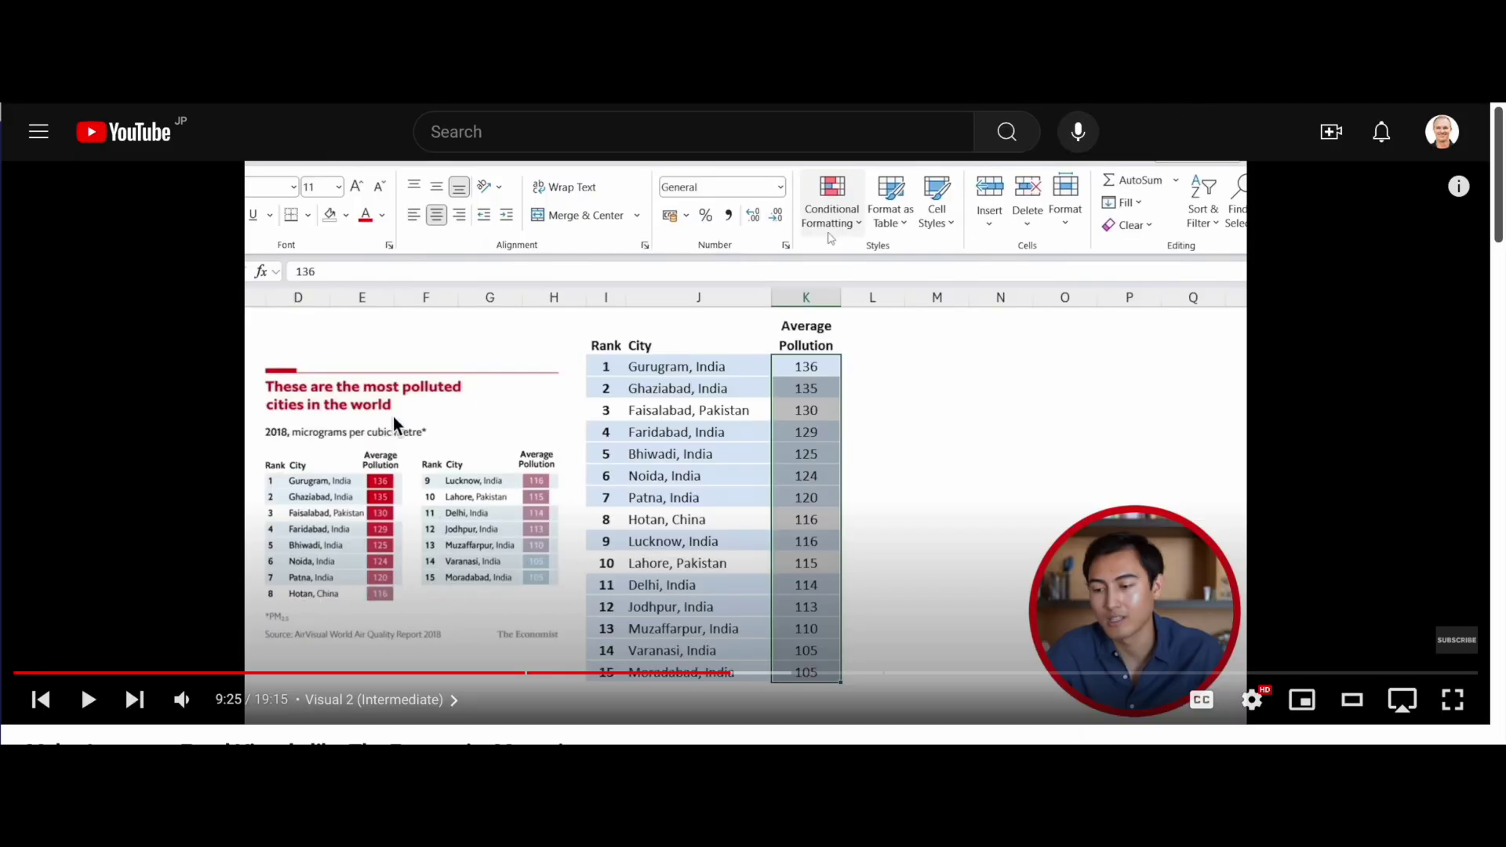
{"action": "scroll", "coordinate": [388, 565], "scroll_direction": "down", "scroll_amount": 2}
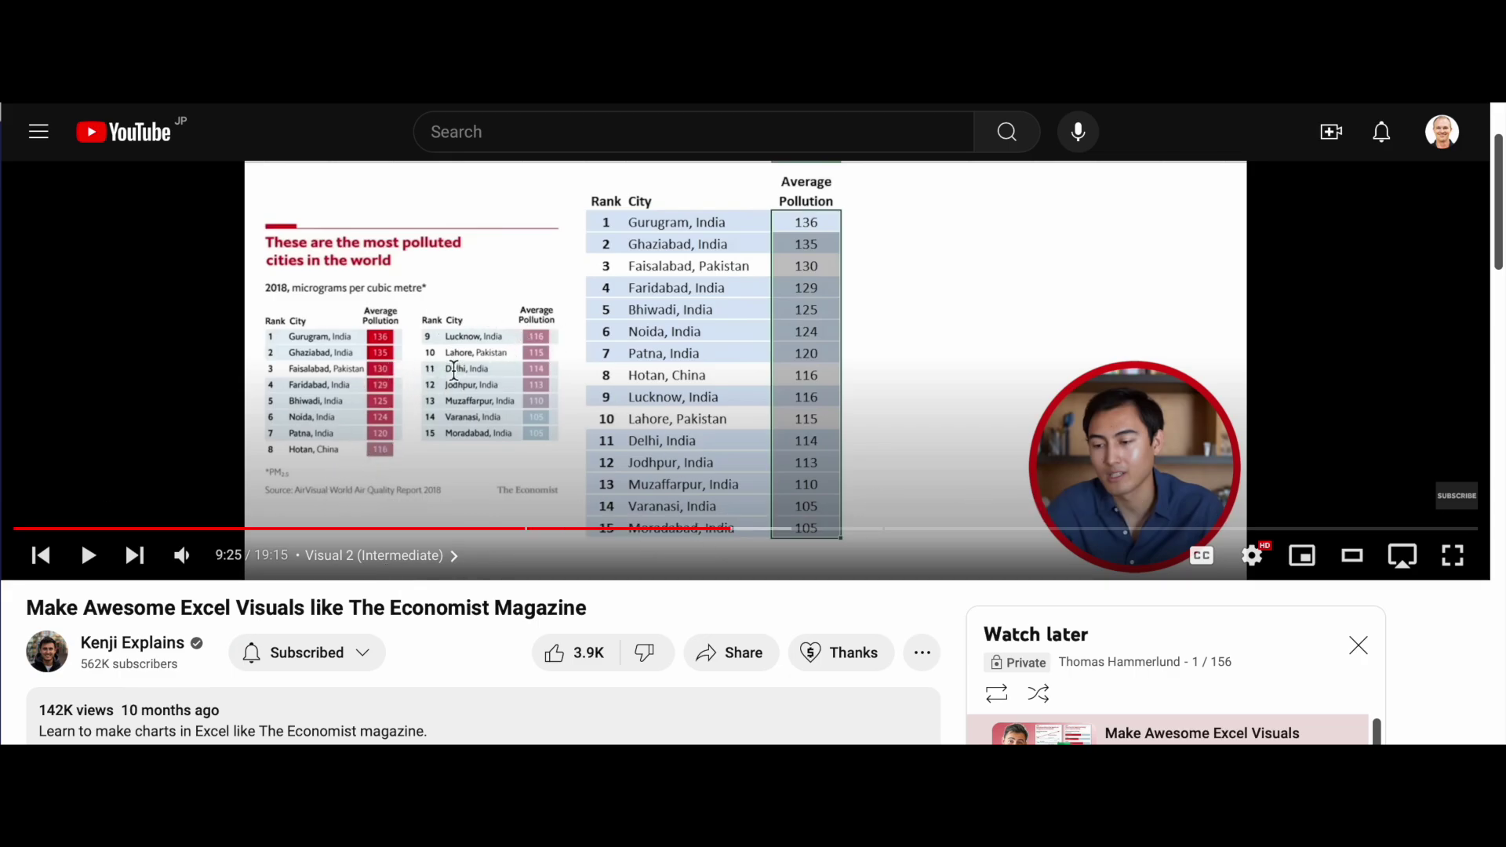
{"action": "scroll", "coordinate": [736, 303], "scroll_direction": "up", "scroll_amount": 1}
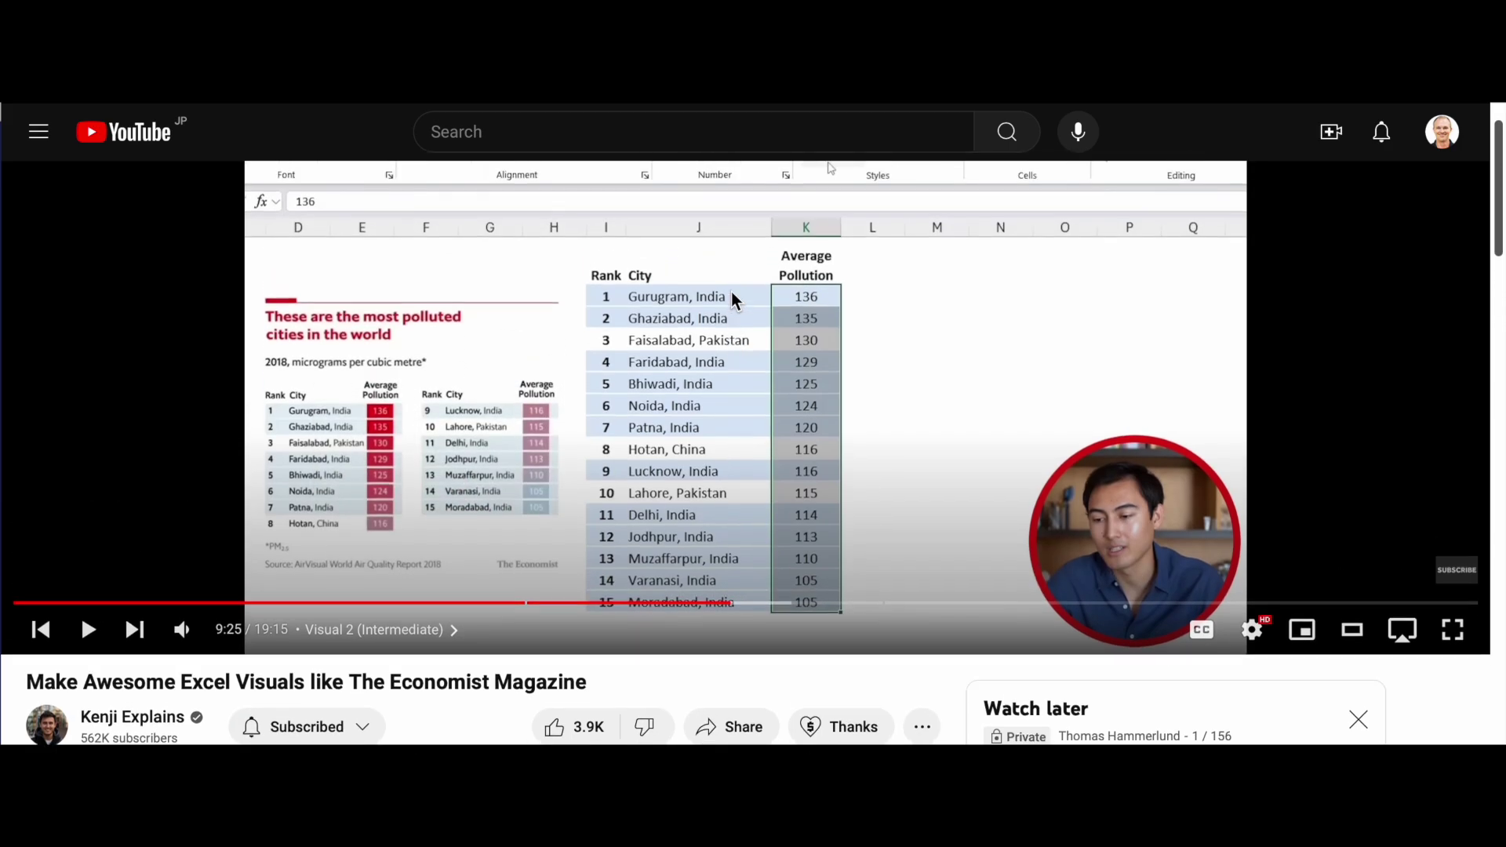
{"action": "scroll", "coordinate": [736, 300], "scroll_direction": "up", "scroll_amount": 1}
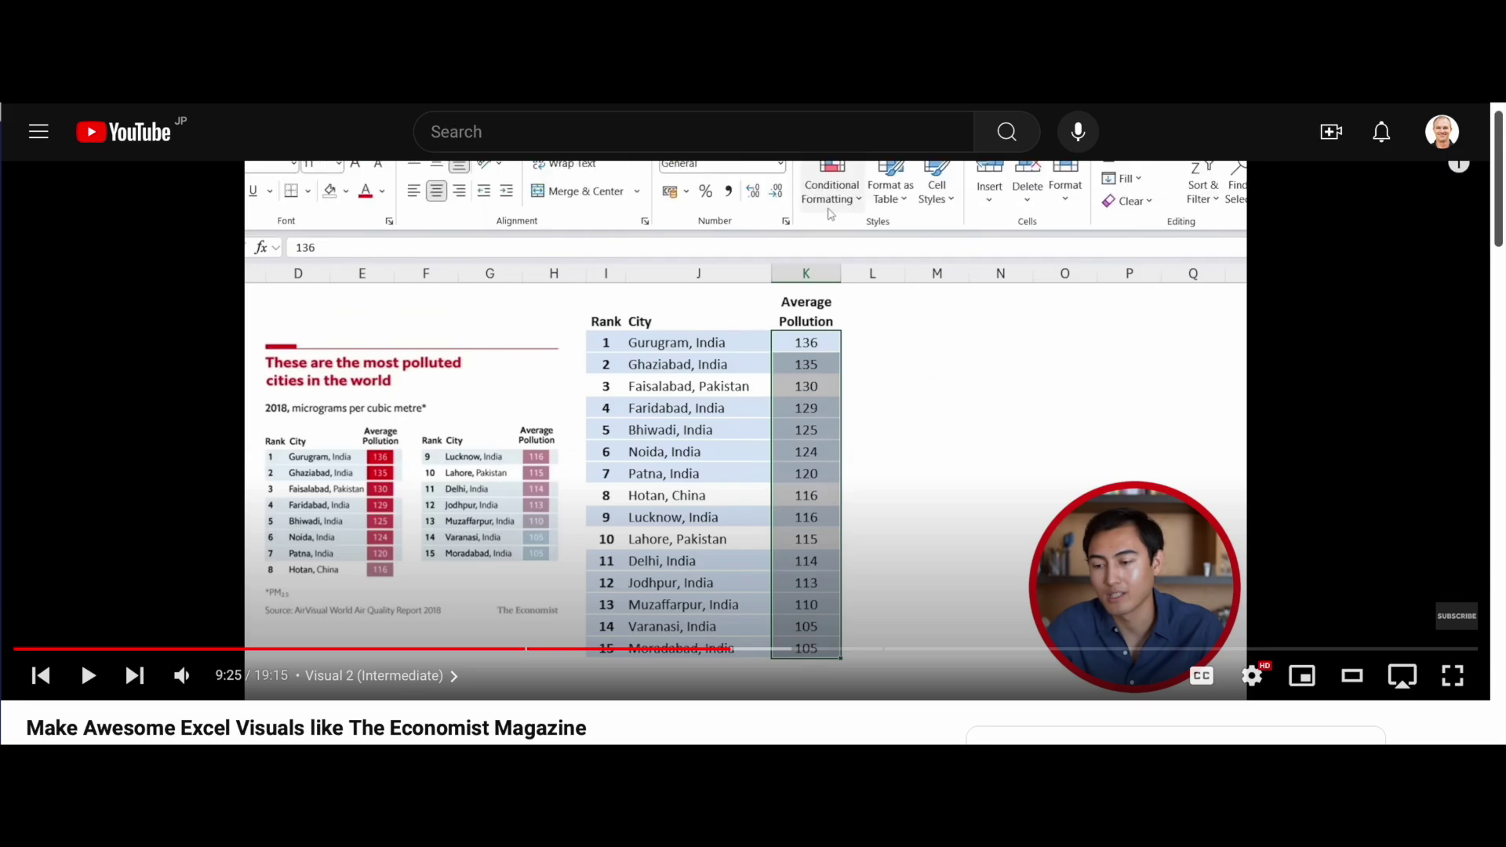